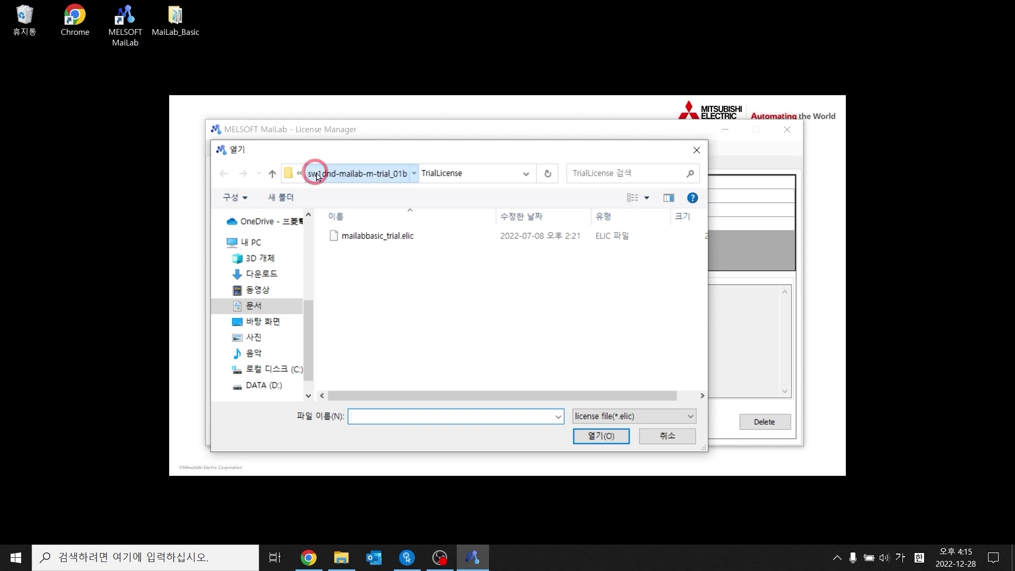
pyautogui.click(392, 270)
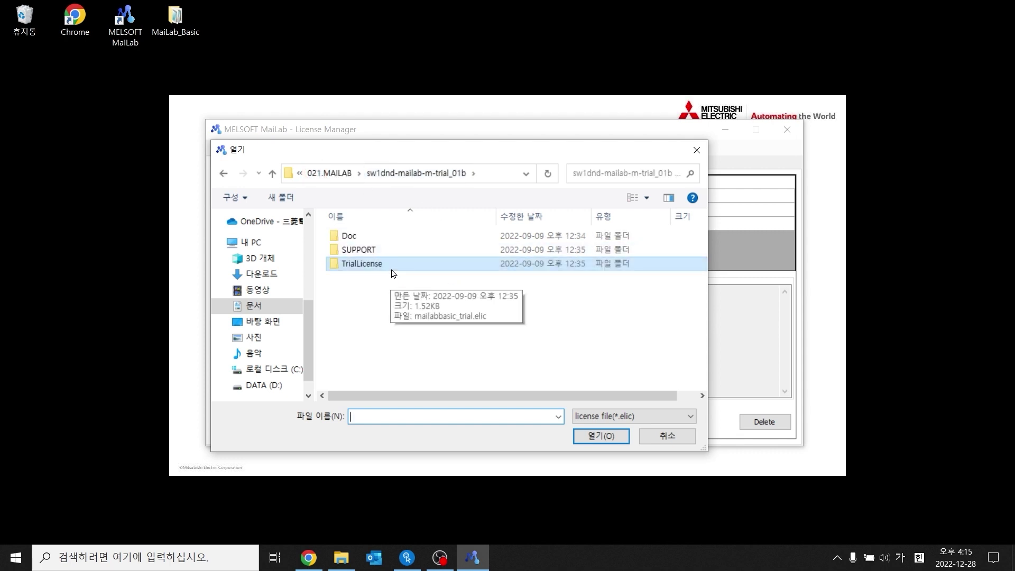
pyautogui.doubleClick(392, 271)
pyautogui.click(401, 235)
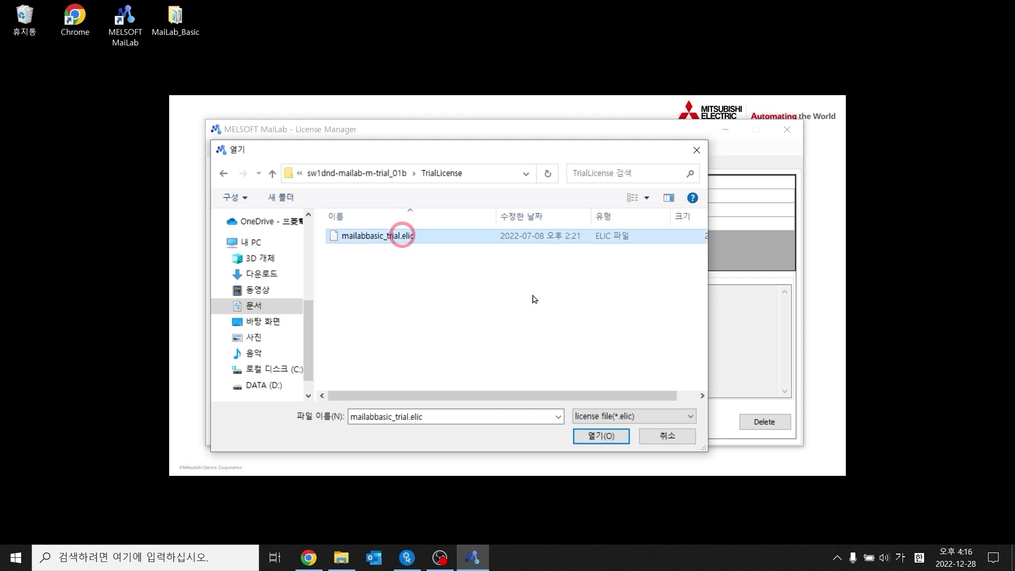
pyautogui.click(664, 436)
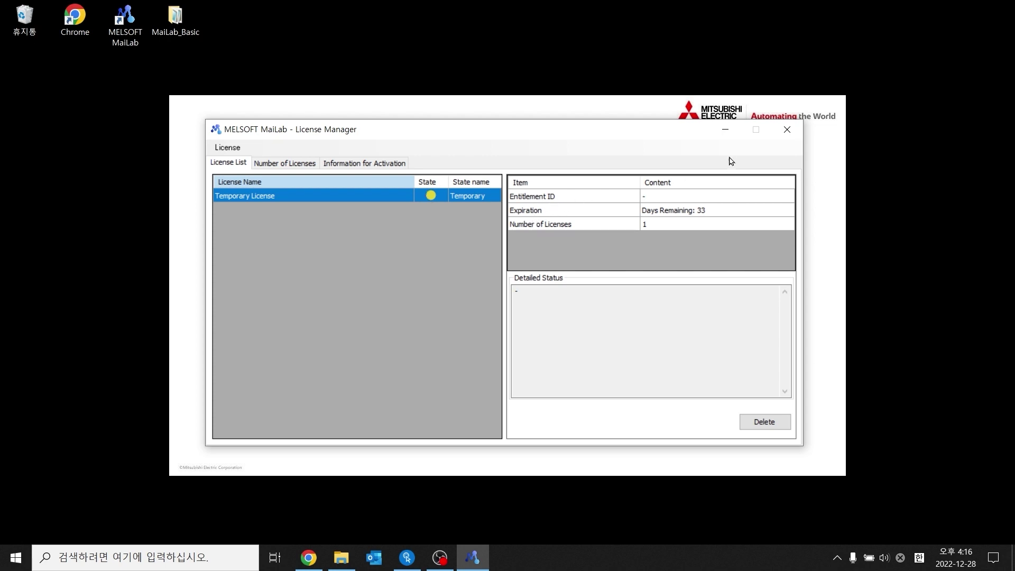
# Close the License Manager and open the connection settings in the MELSOFT MaiLab Configure Tool.
pyautogui.click(776, 130)
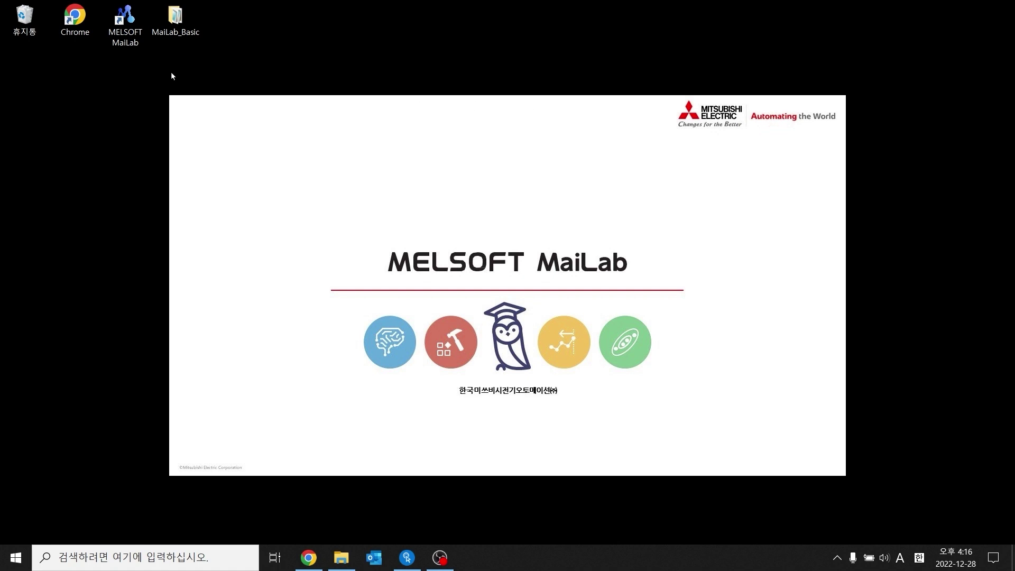
pyautogui.doubleClick(140, 44)
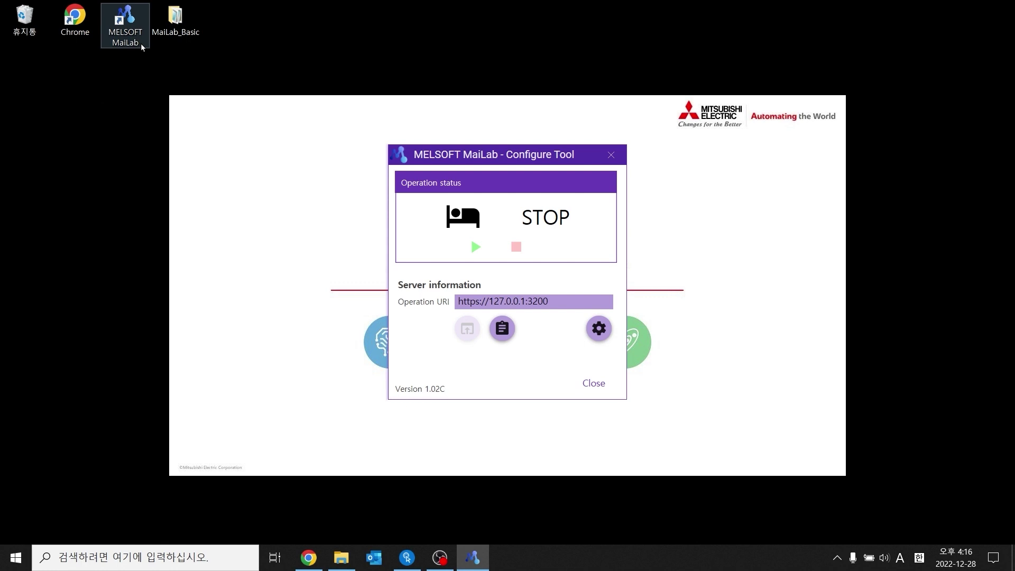
pyautogui.click(600, 334)
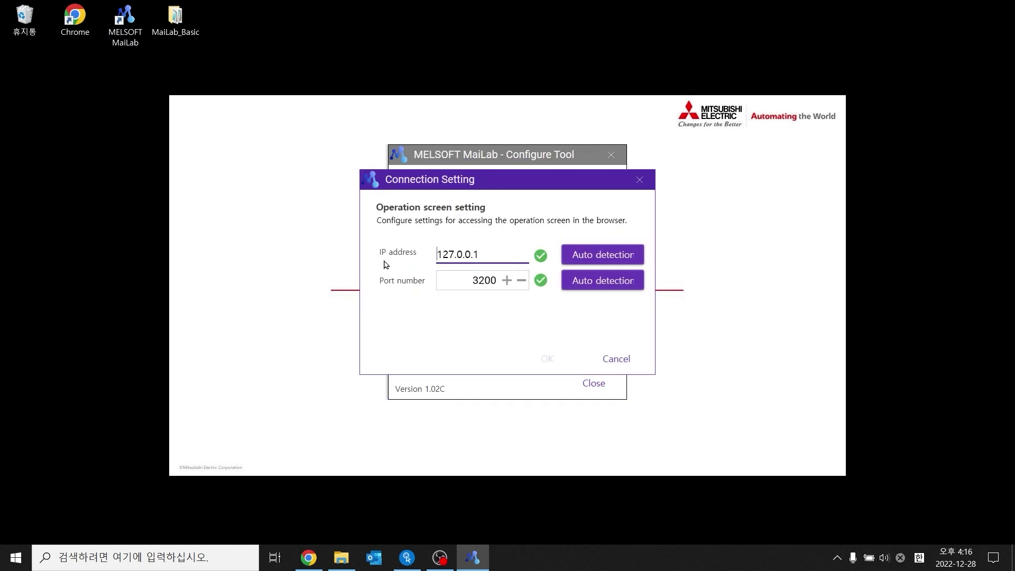
# Save the operation screen connection with IP address 127.0.0.1 and port number 3200.
pyautogui.click(454, 254)
pyautogui.click(506, 281)
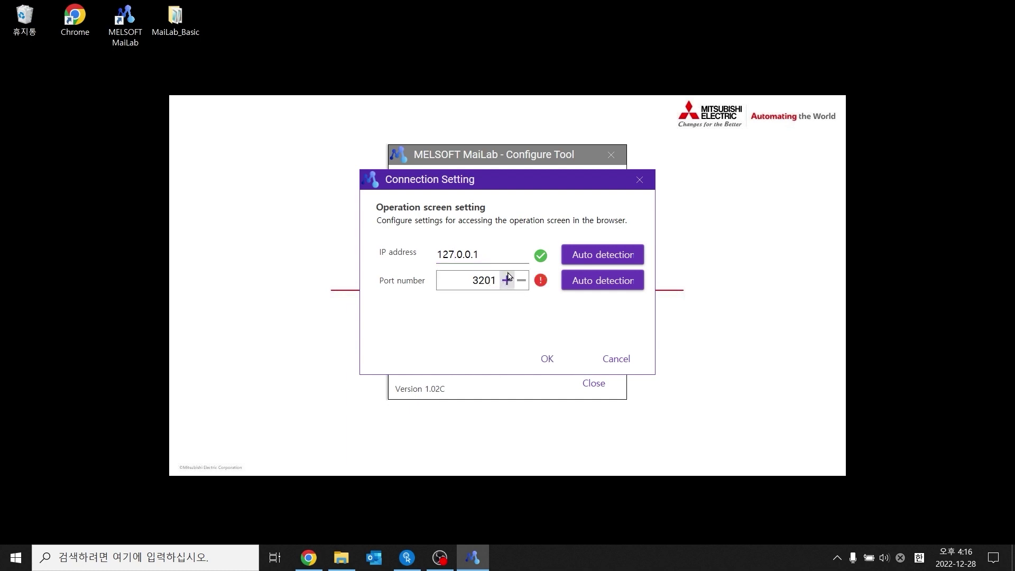
pyautogui.click(520, 281)
pyautogui.moveTo(542, 281)
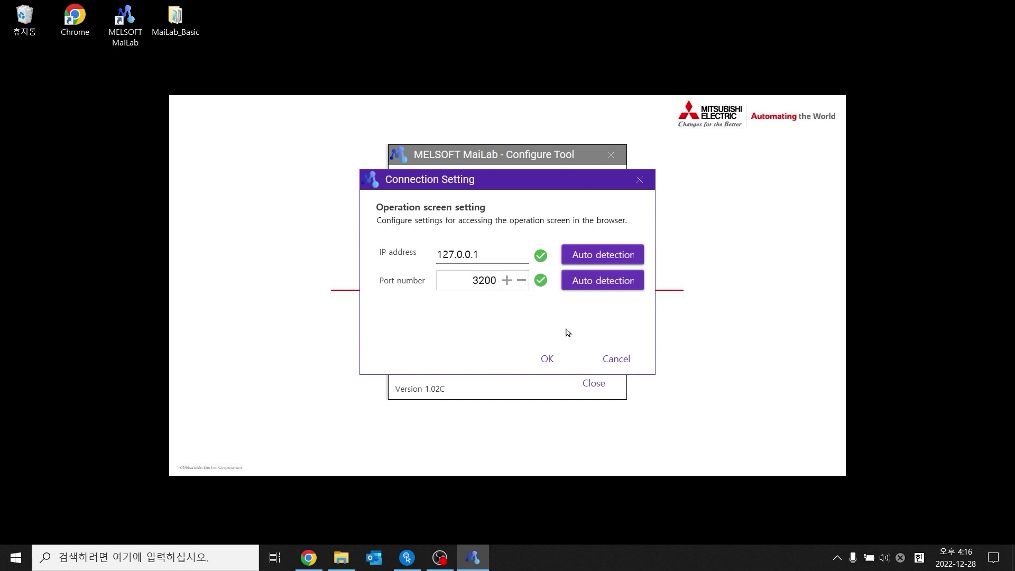
pyautogui.click(559, 357)
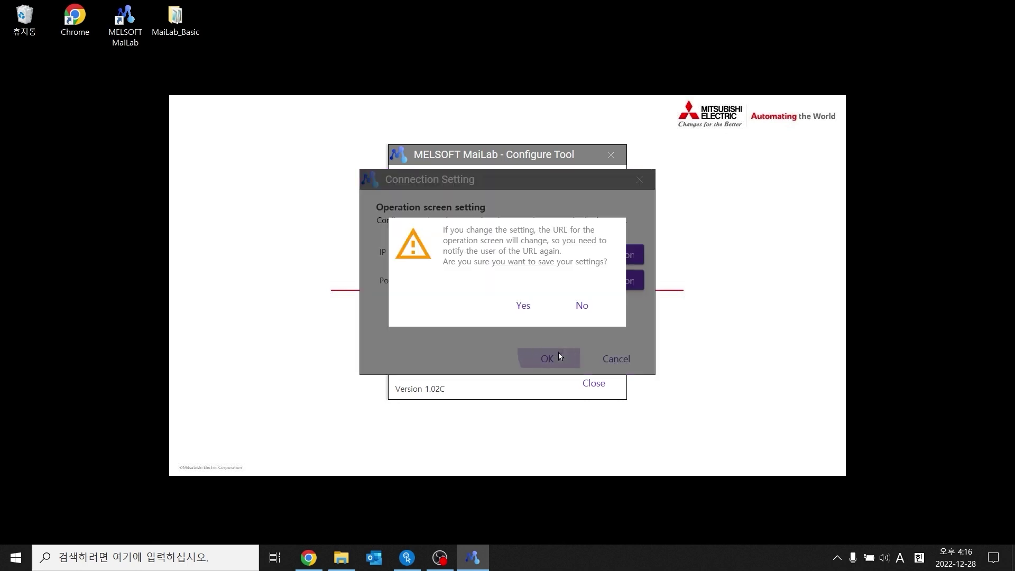
pyautogui.click(528, 310)
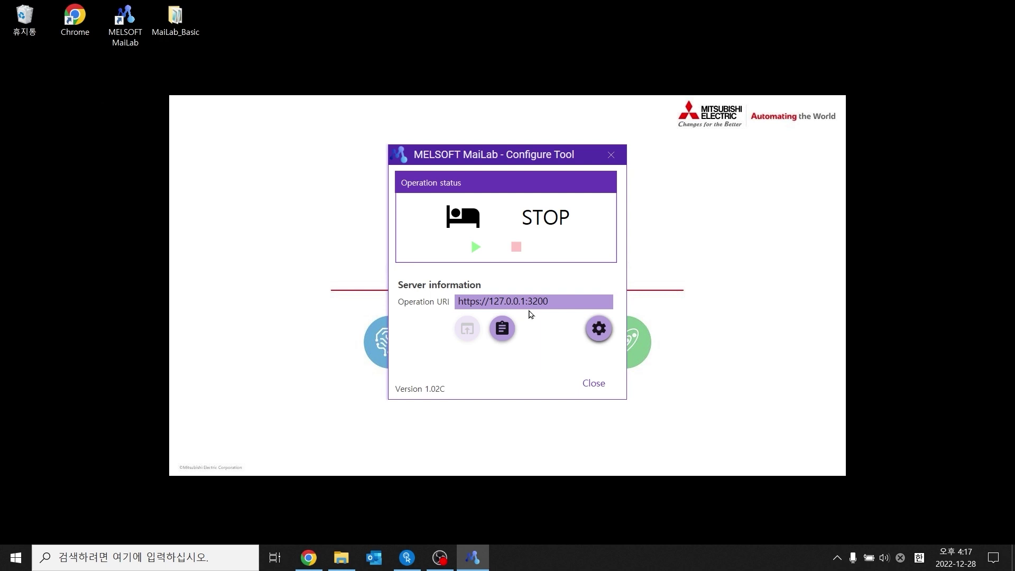
# Start the MaiLab server and log in to its operation screen in the browser with the saved user name and password.
pyautogui.click(474, 254)
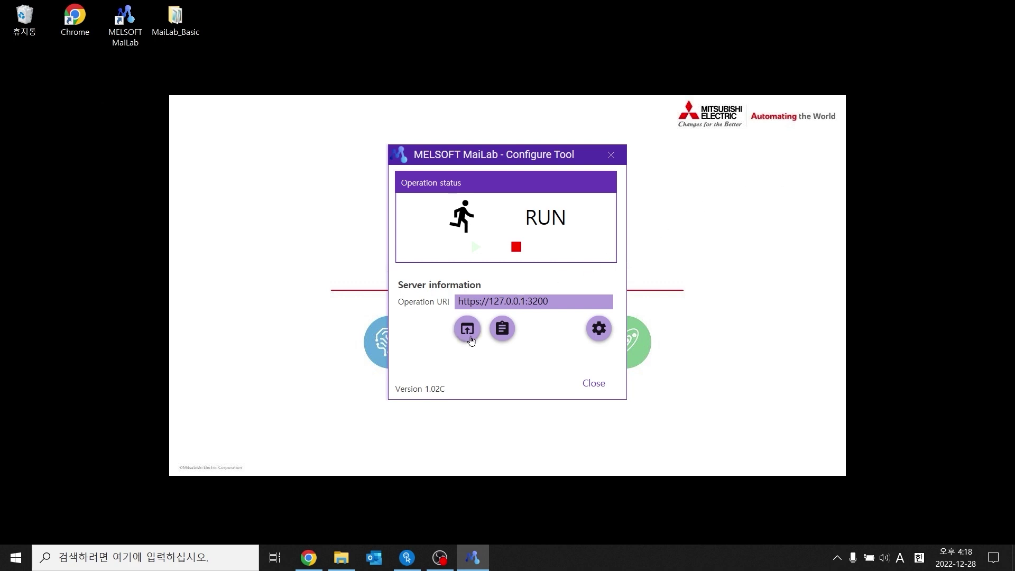
pyautogui.click(471, 331)
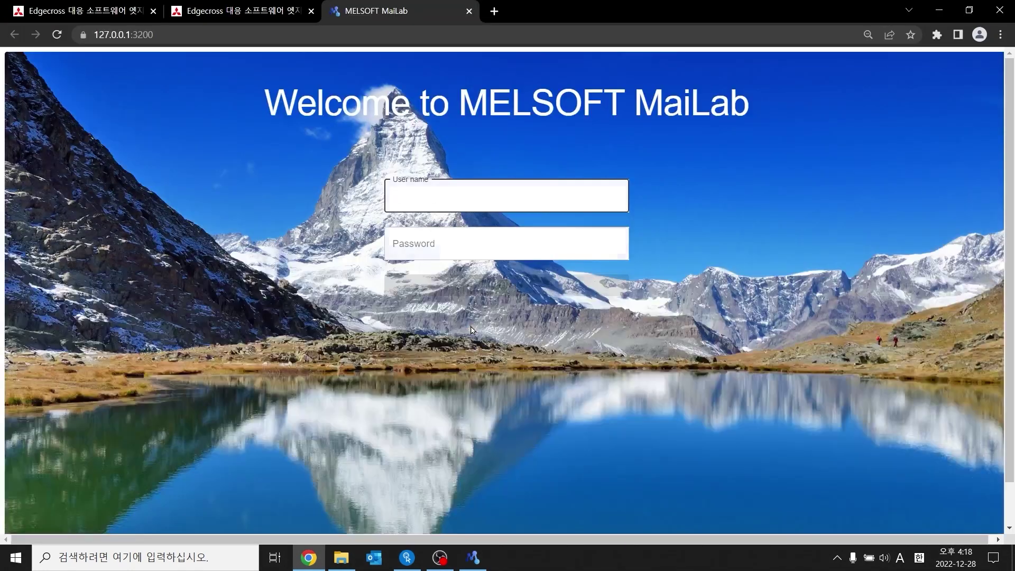
pyautogui.click(499, 242)
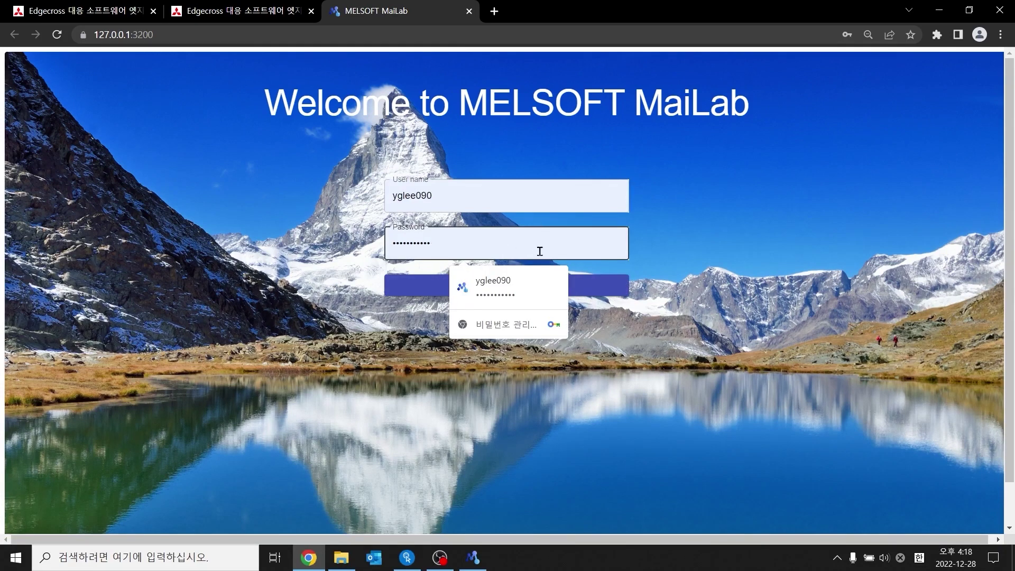
pyautogui.click(576, 283)
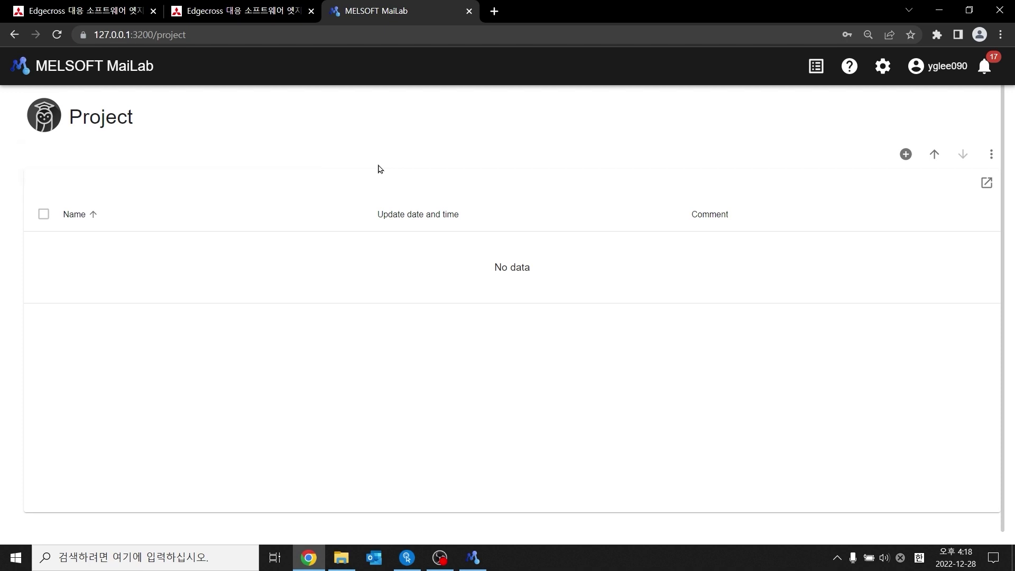
# Create a project named "New project" and open it, dismissing the welcome message.
pyautogui.click(913, 158)
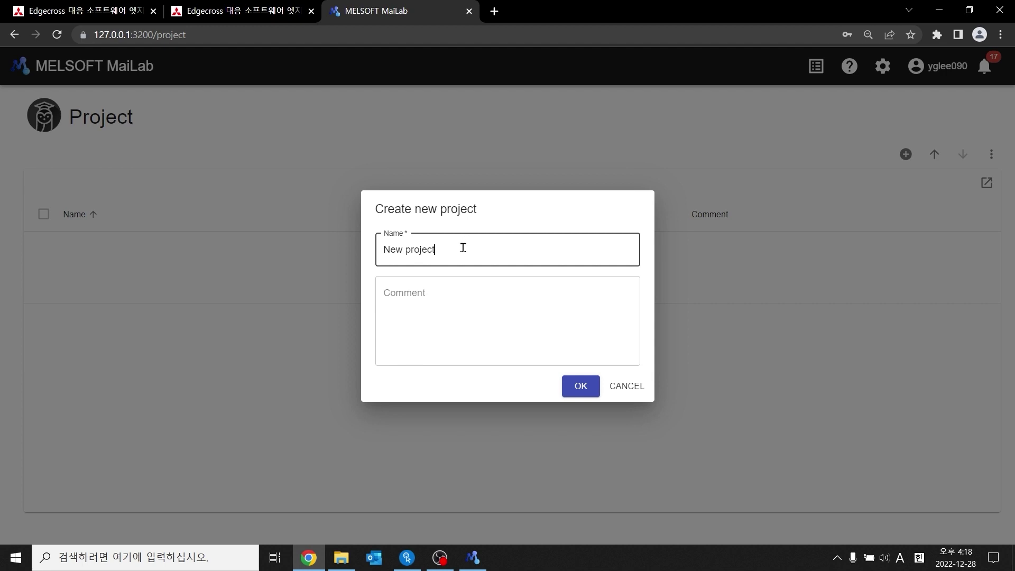
pyautogui.moveTo(463, 247); pyautogui.dragTo(379, 249)
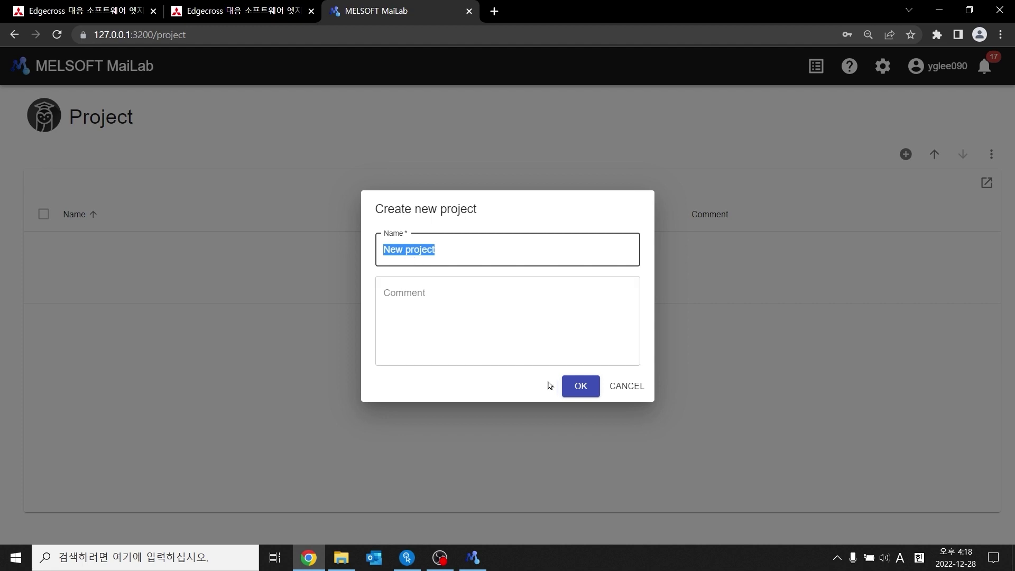
pyautogui.click(574, 386)
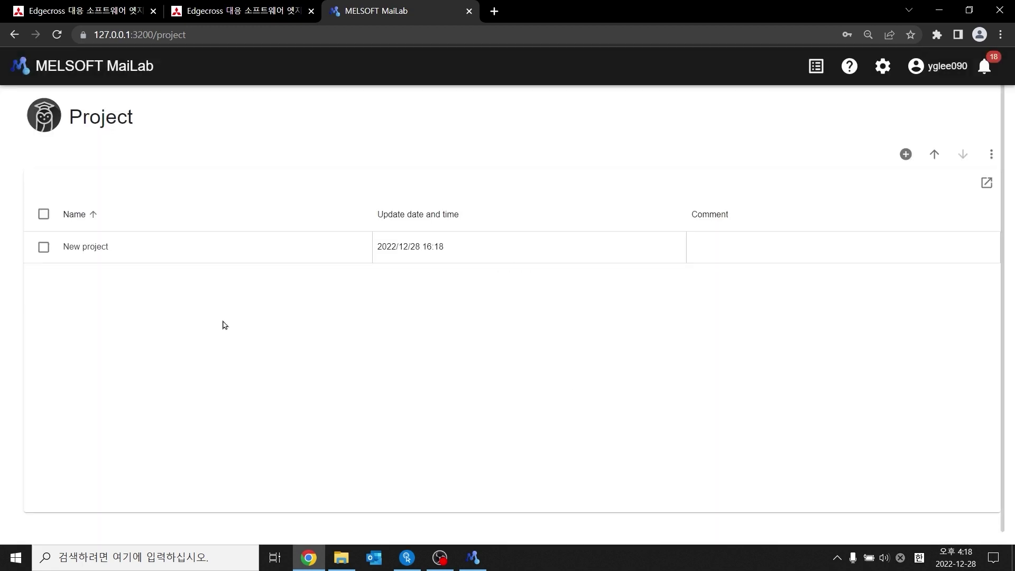
pyautogui.click(44, 249)
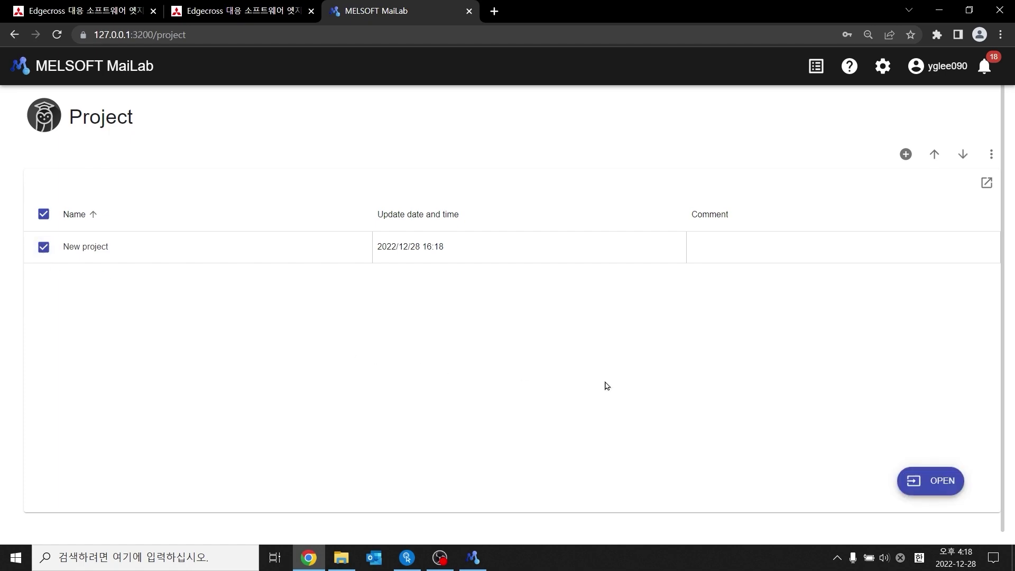
pyautogui.click(954, 480)
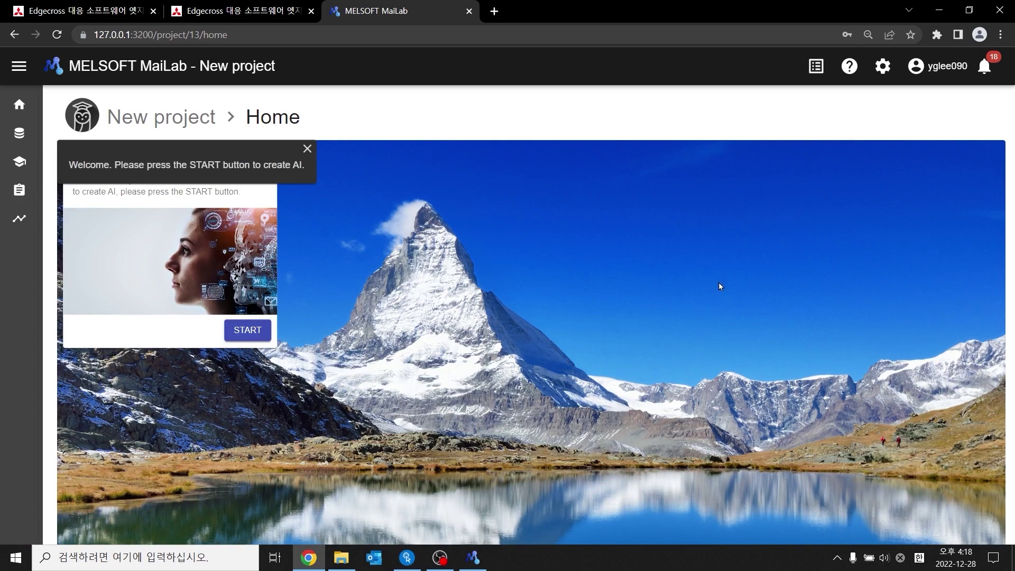
pyautogui.click(314, 149)
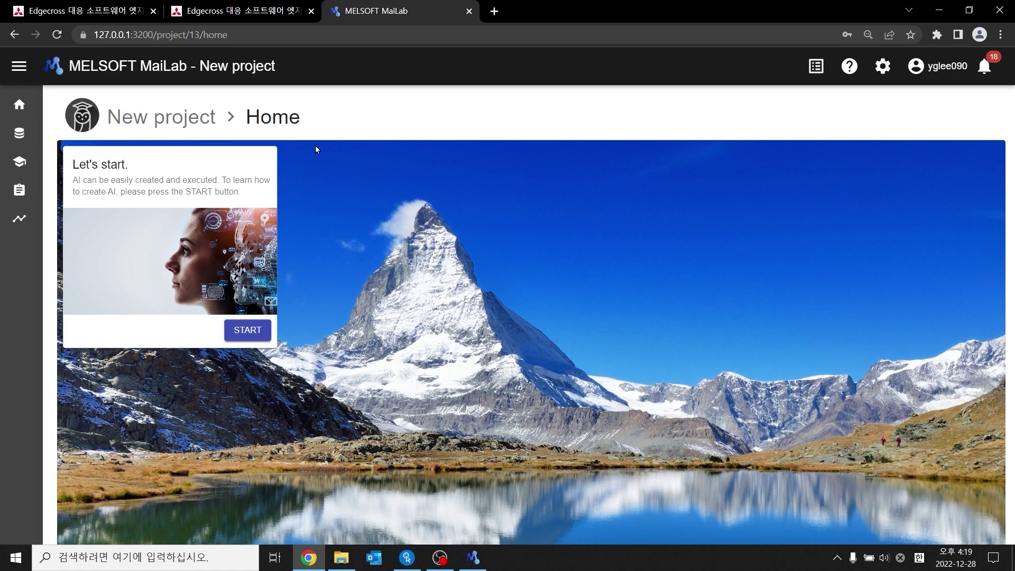
# Review the four pages of the AI creation guide and return to its first page about adding a data set.
pyautogui.click(258, 332)
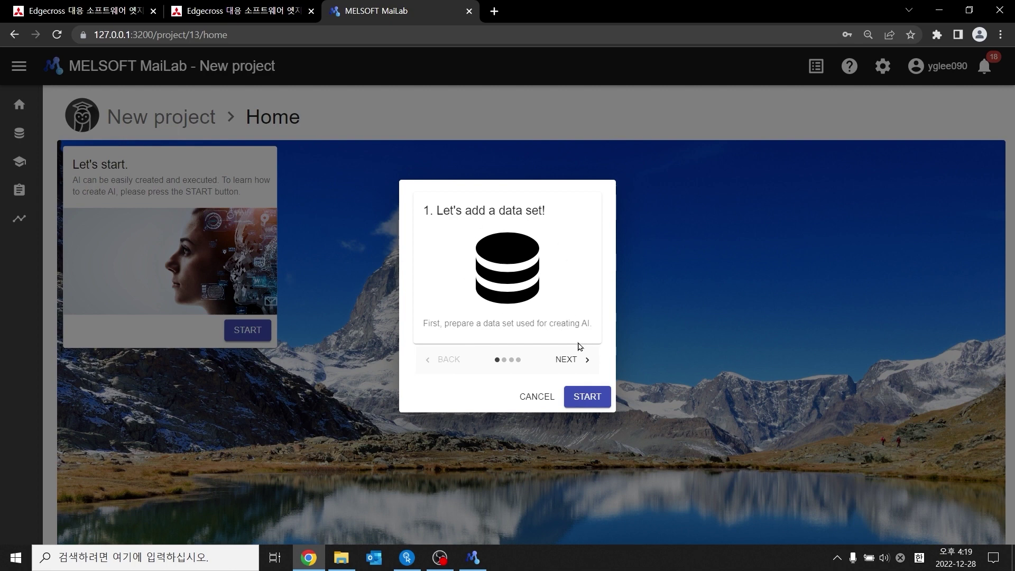
pyautogui.click(575, 359)
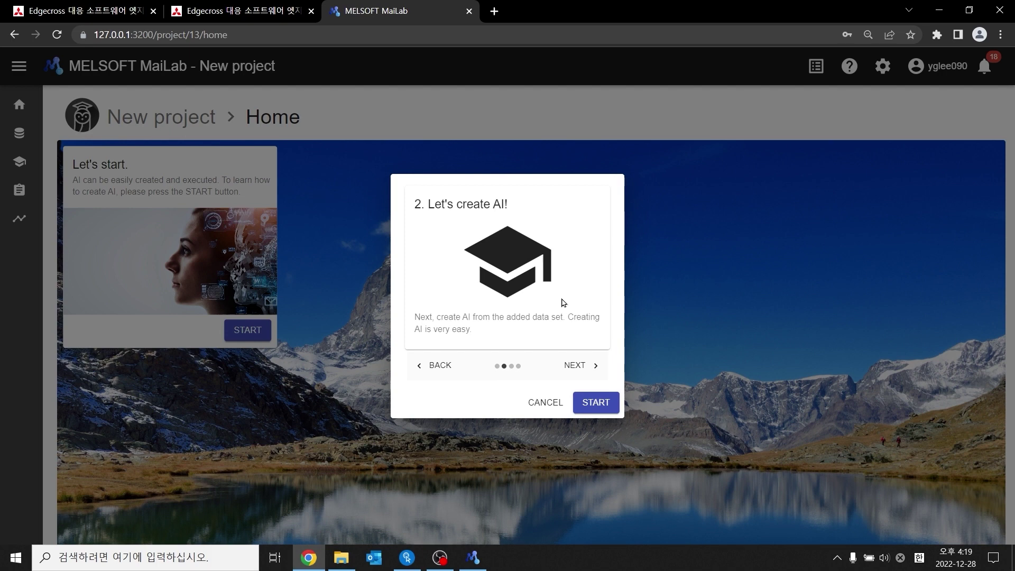
pyautogui.click(580, 366)
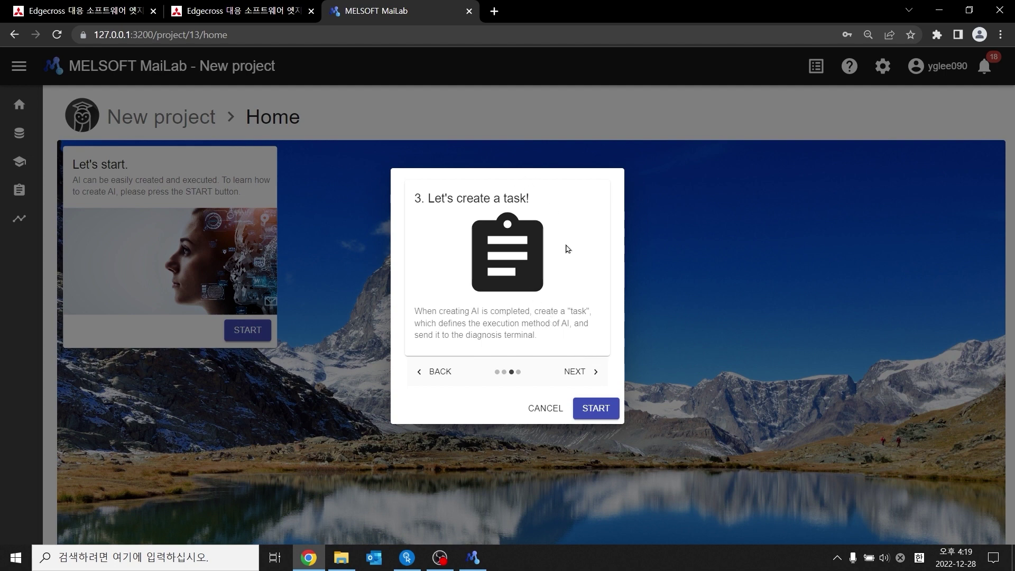
pyautogui.click(586, 369)
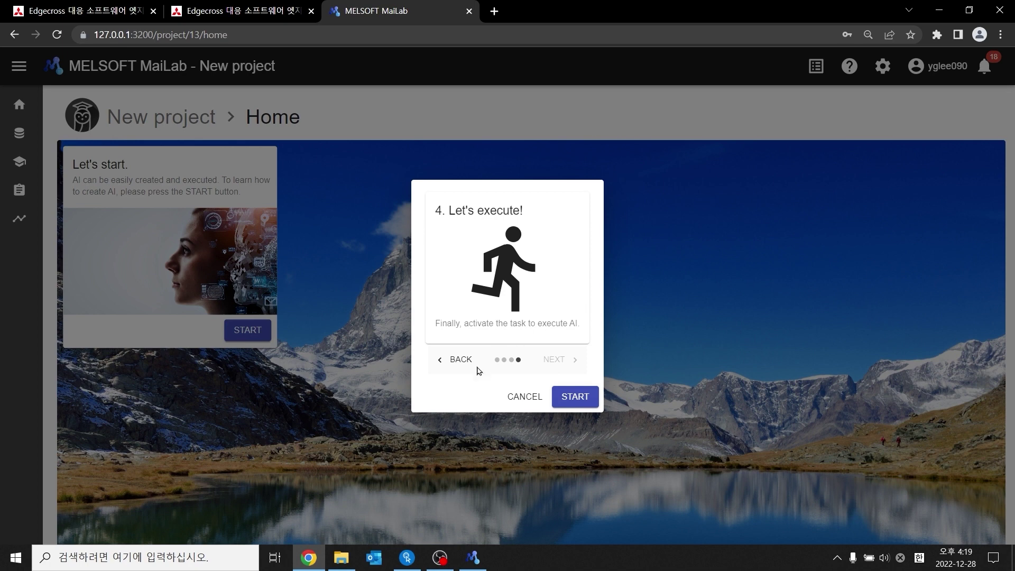
pyautogui.click(456, 364)
pyautogui.click(444, 370)
pyautogui.click(444, 372)
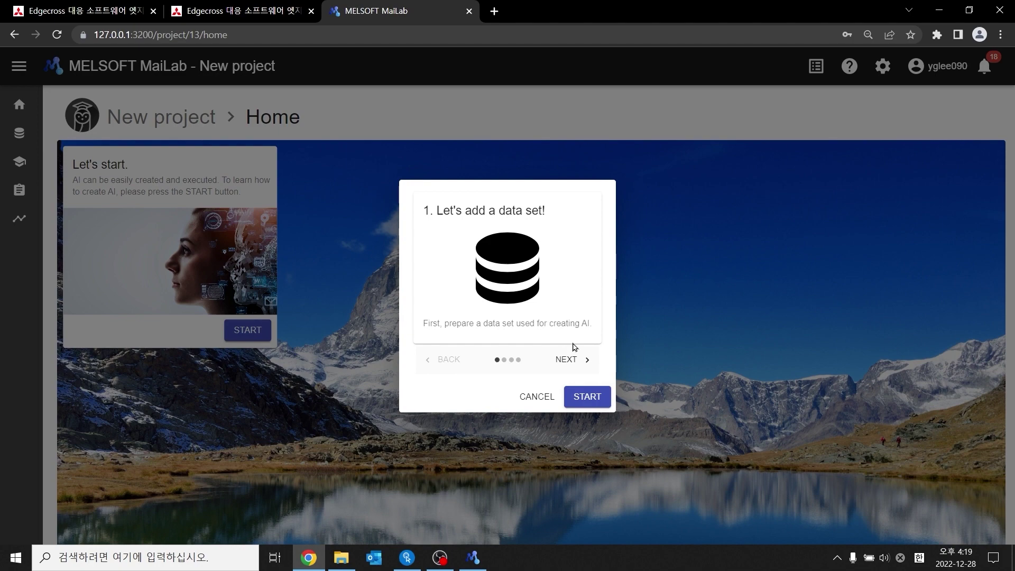
# Start the guided workflow and create a data set named "New data set", dismissing the file upload hint.
pyautogui.click(594, 392)
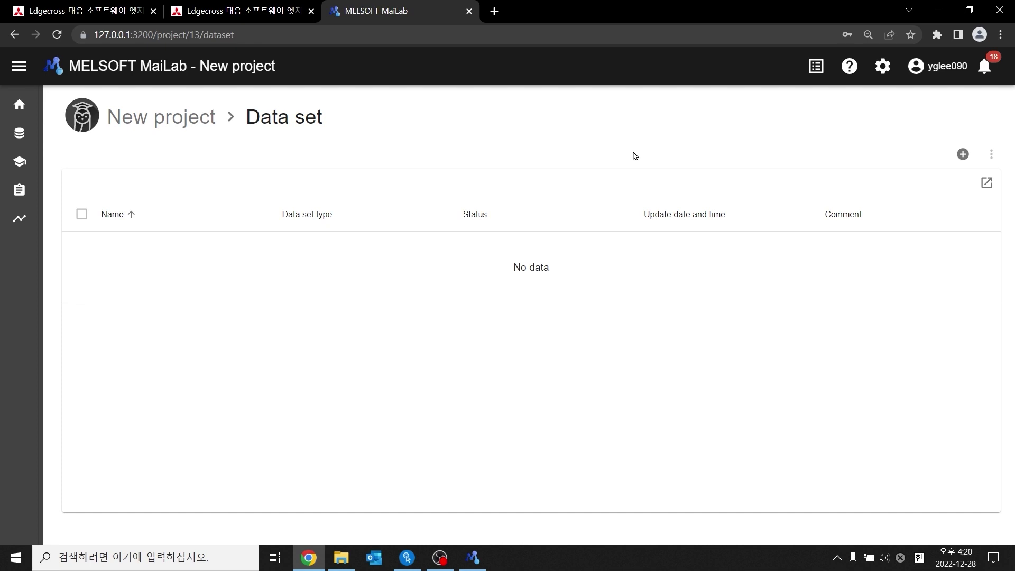
pyautogui.click(957, 155)
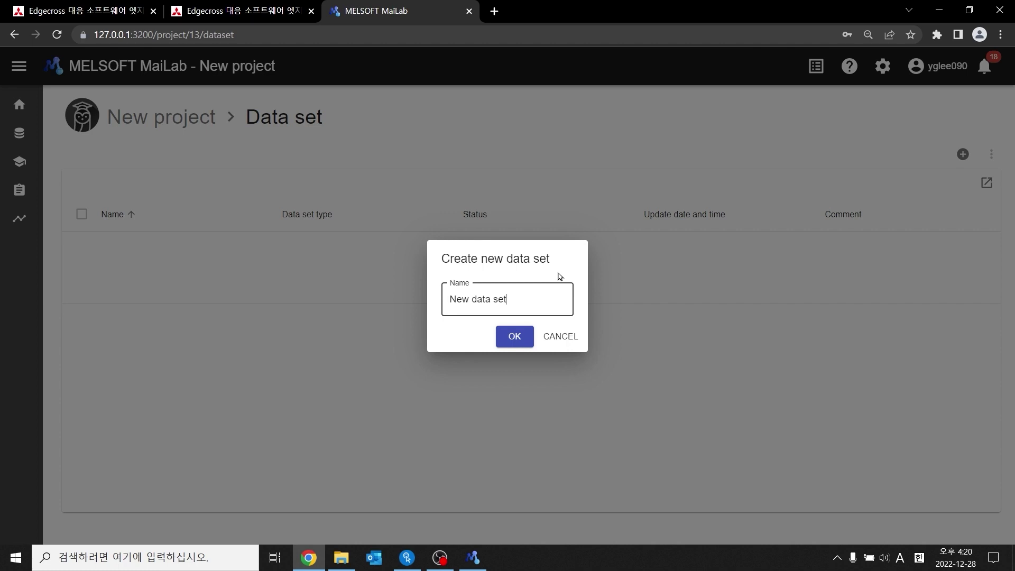
pyautogui.click(516, 337)
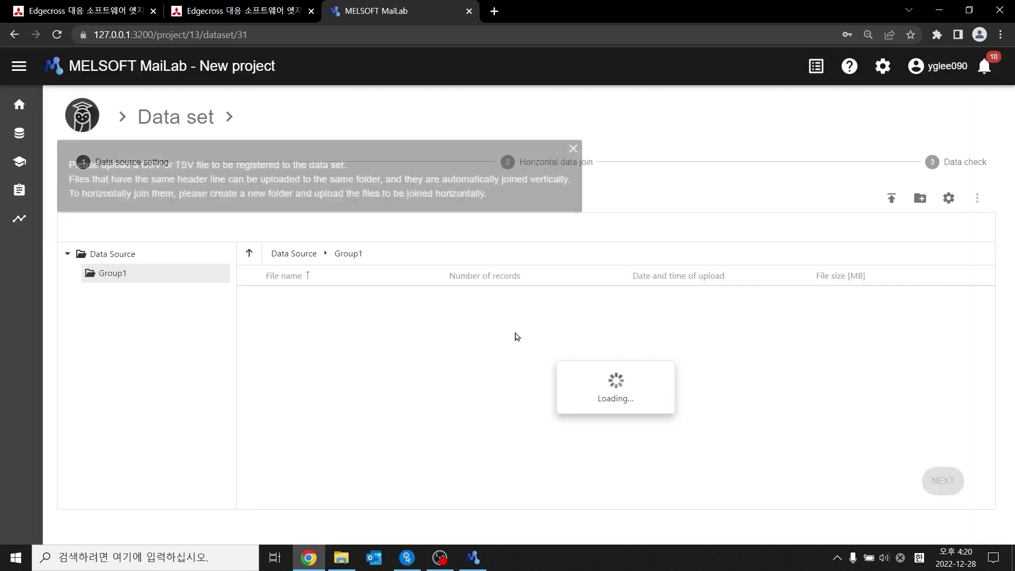
pyautogui.click(568, 149)
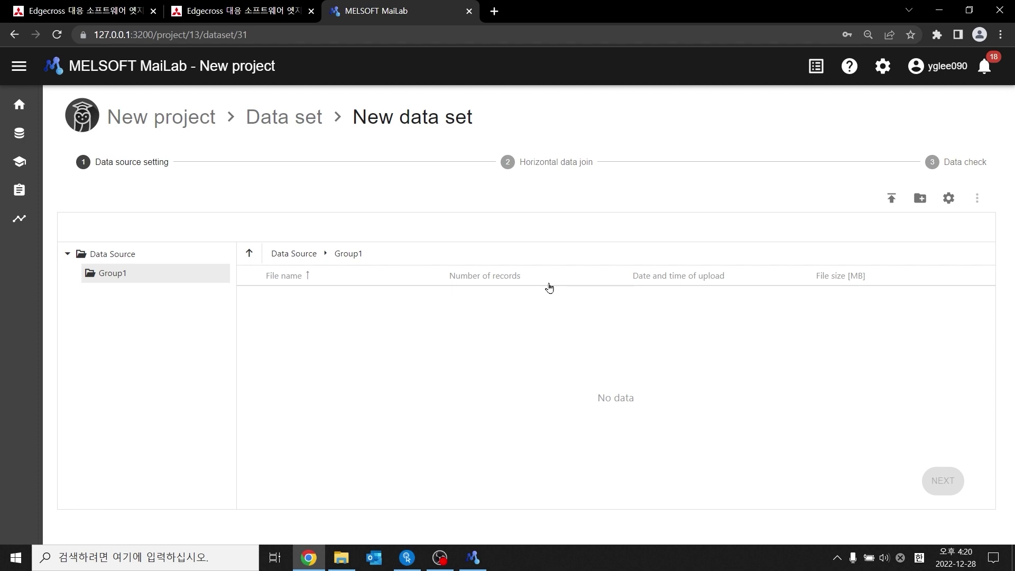
# Look at the Mitsubishi Electric download page offering MaiLabSample.zip, and minimize the browser.
pyautogui.click(260, 13)
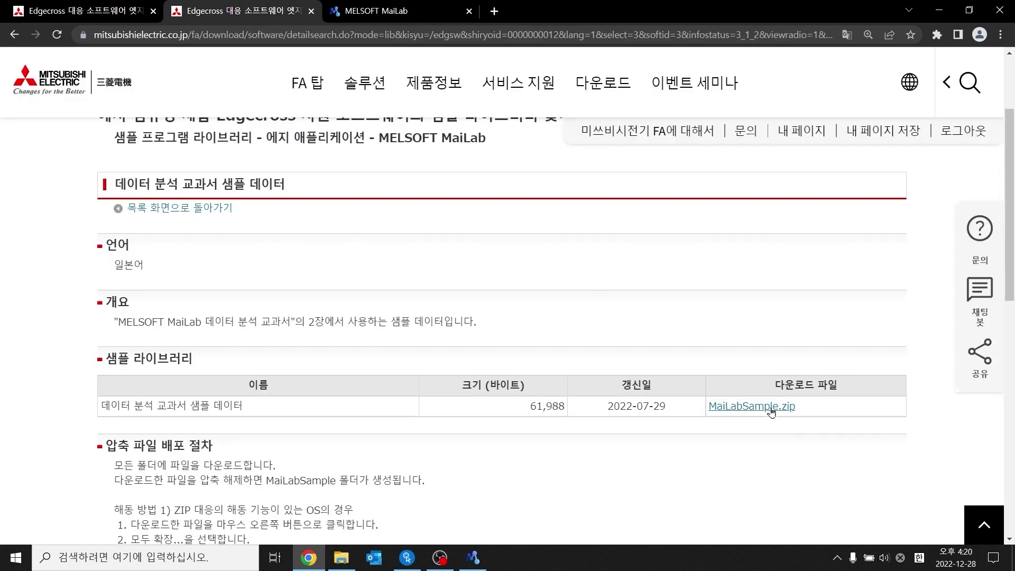
pyautogui.moveTo(342, 558)
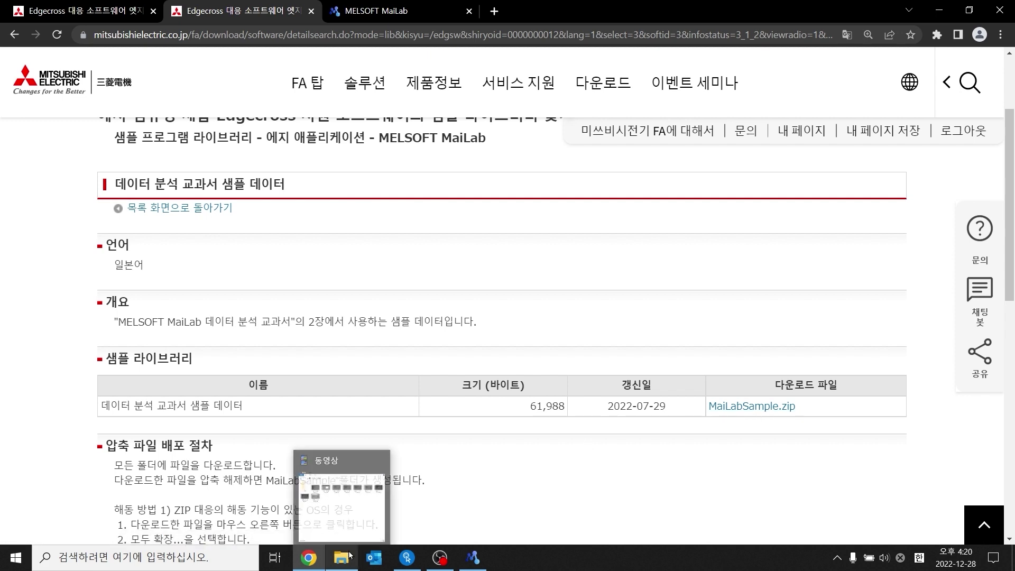
pyautogui.click(940, 10)
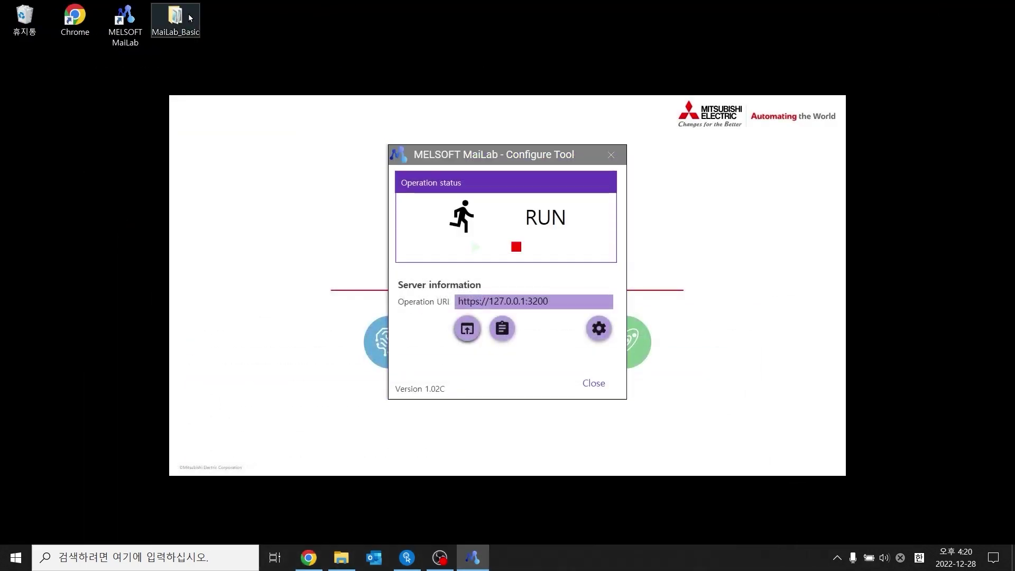
# Open the winequality_학습용 CSV file from the desktop's MaiLab_Basic folder in Notepad to examine its data.
pyautogui.doubleClick(177, 18)
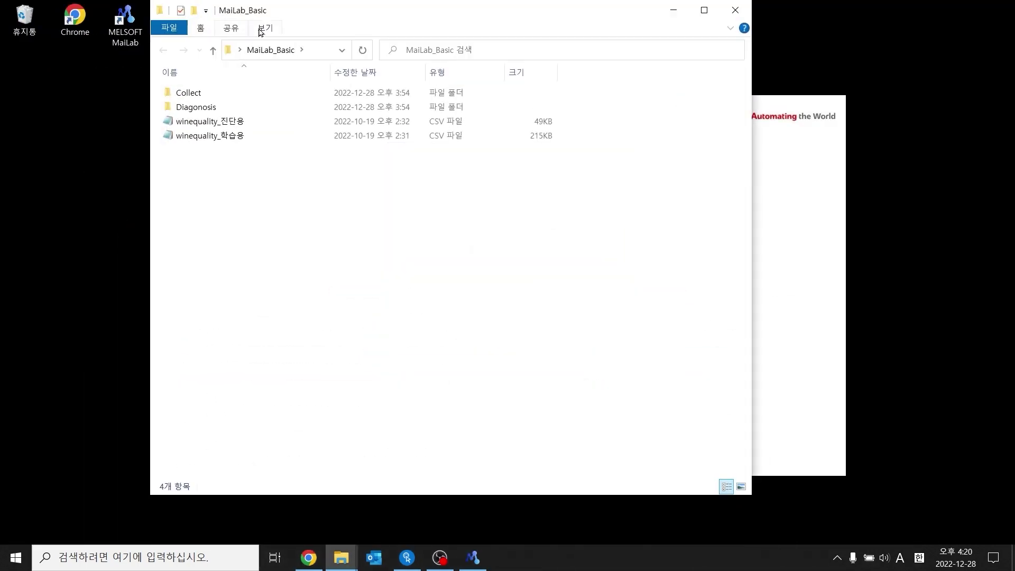
pyautogui.moveTo(271, 15); pyautogui.dragTo(232, 48)
pyautogui.moveTo(219, 194); pyautogui.dragTo(200, 186)
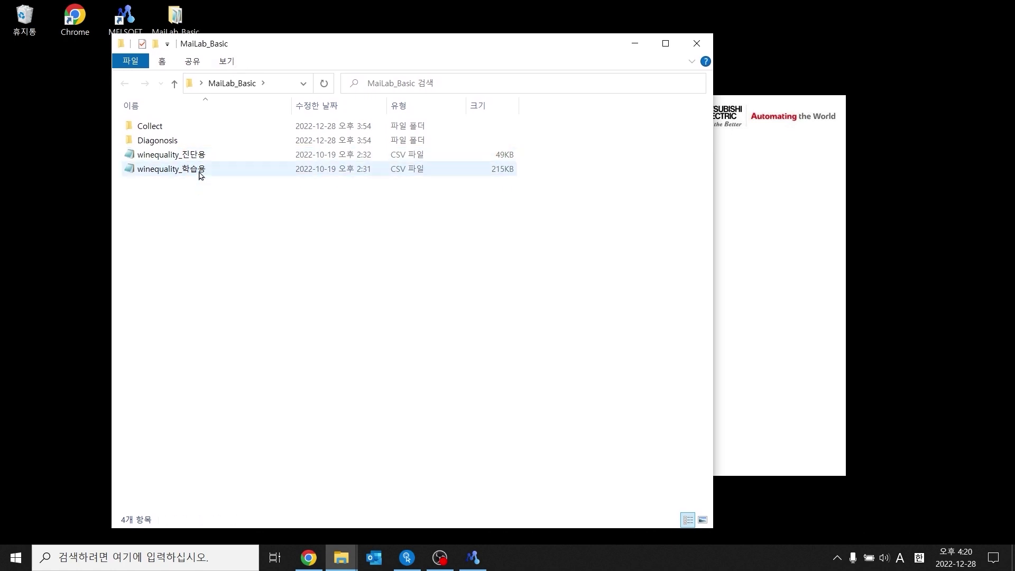
pyautogui.click(200, 175)
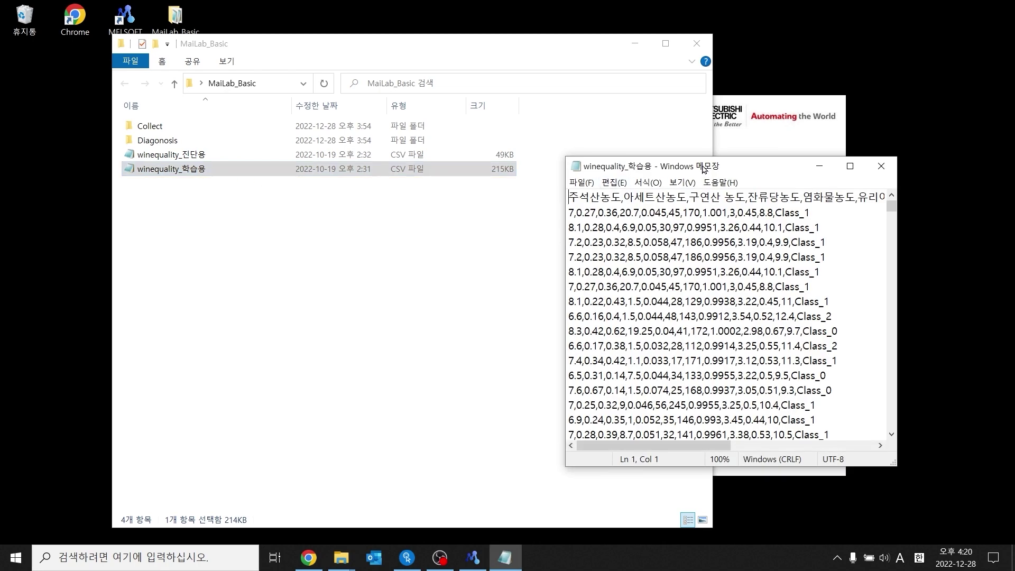
# Open the winequality_진단용 CSV file in Notepad and place it side by side with the winequality_학습용 file.
pyautogui.moveTo(704, 169); pyautogui.dragTo(1, 248)
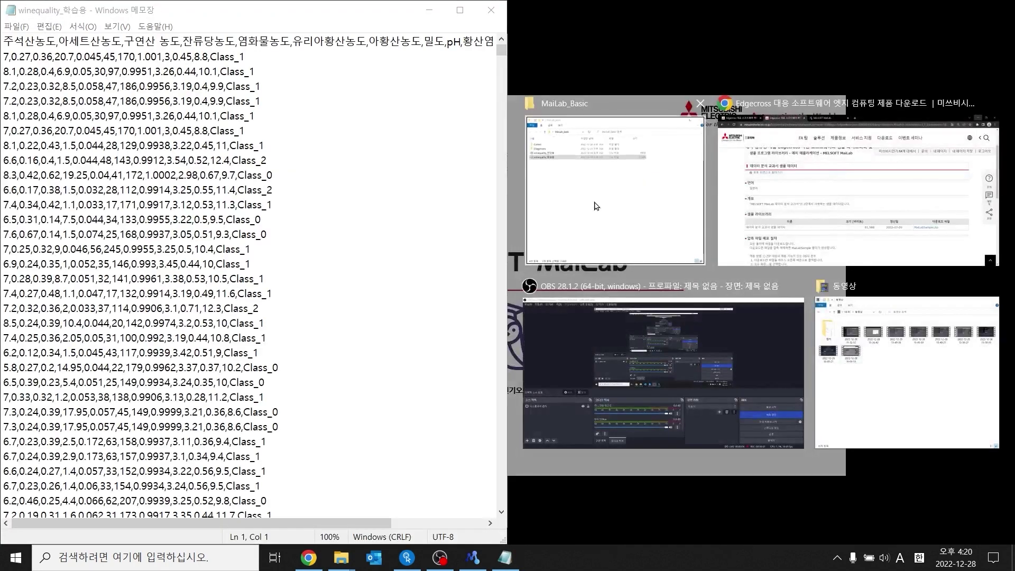
pyautogui.click(597, 207)
pyautogui.doubleClick(588, 123)
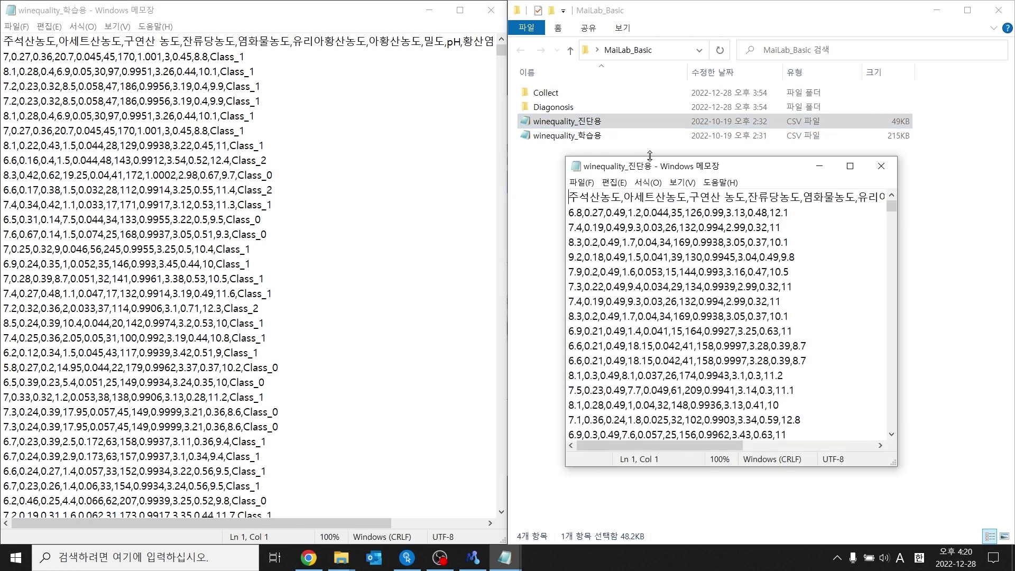
pyautogui.moveTo(763, 166); pyautogui.dragTo(1011, 191)
pyautogui.click(606, 192)
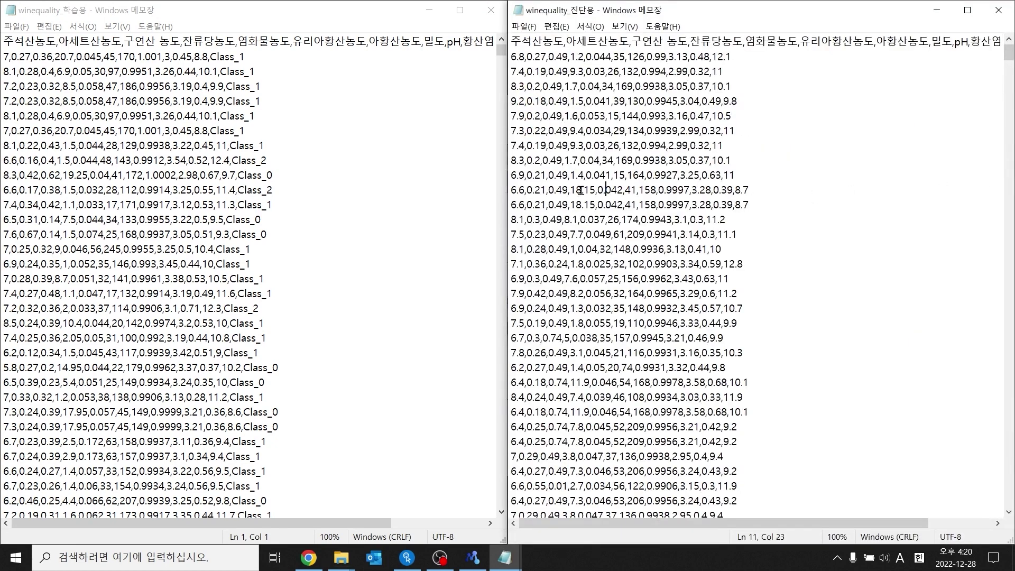
# Look through the training file's rows down to the last record and return to its beginning.
pyautogui.click(389, 125)
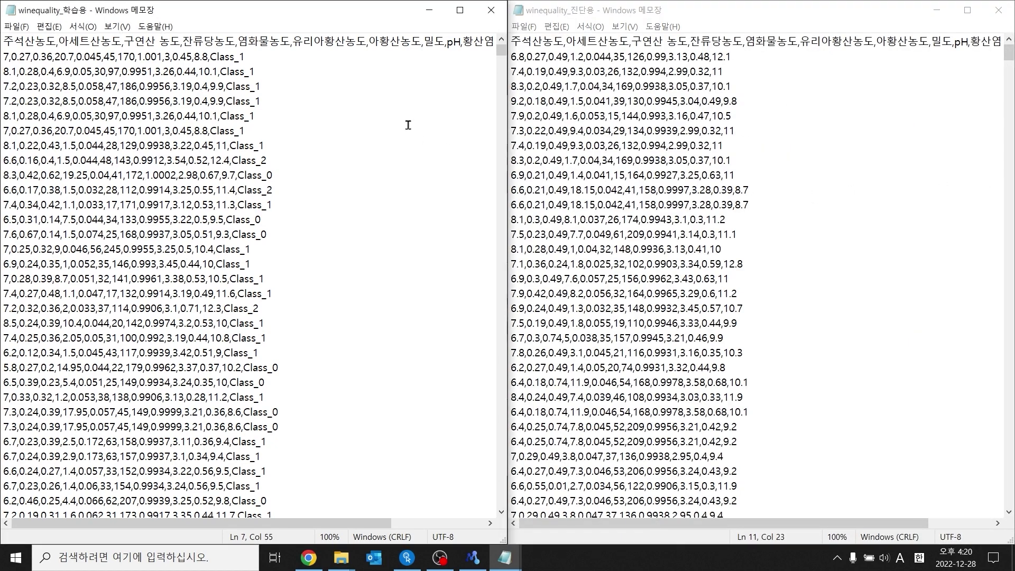
pyautogui.moveTo(367, 522); pyautogui.dragTo(289, 521)
pyautogui.moveTo(306, 522); pyautogui.dragTo(168, 486)
pyautogui.moveTo(217, 59)
pyautogui.mouseDown()
pyautogui.moveTo(254, 59)
pyautogui.moveTo(227, 72)
pyautogui.mouseUp()
pyautogui.scroll(-10, 293, 126)
pyautogui.scroll(-3, 293, 127)
pyautogui.moveTo(501, 54); pyautogui.dragTo(489, 503)
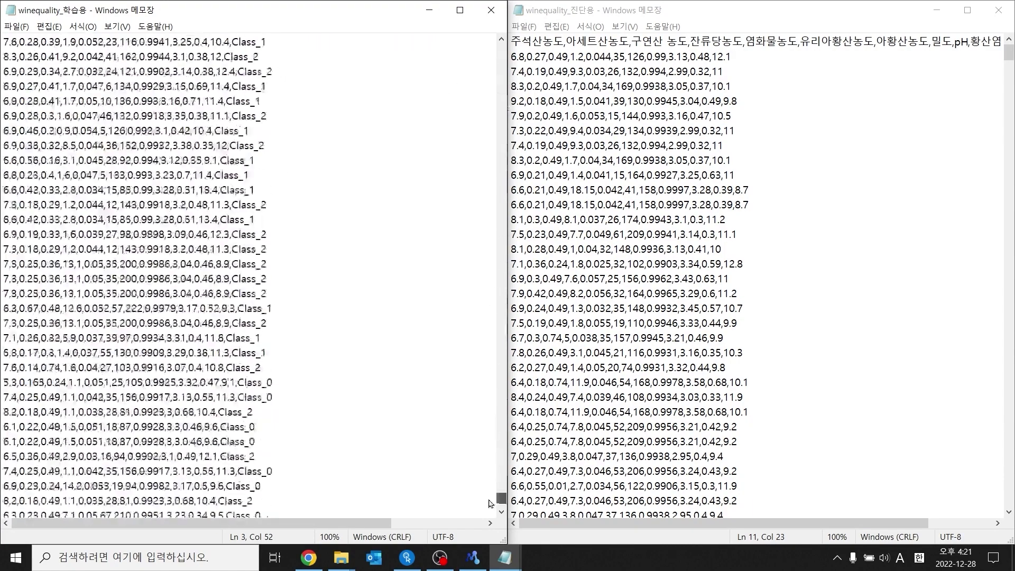
pyautogui.click(427, 470)
pyautogui.click(469, 499)
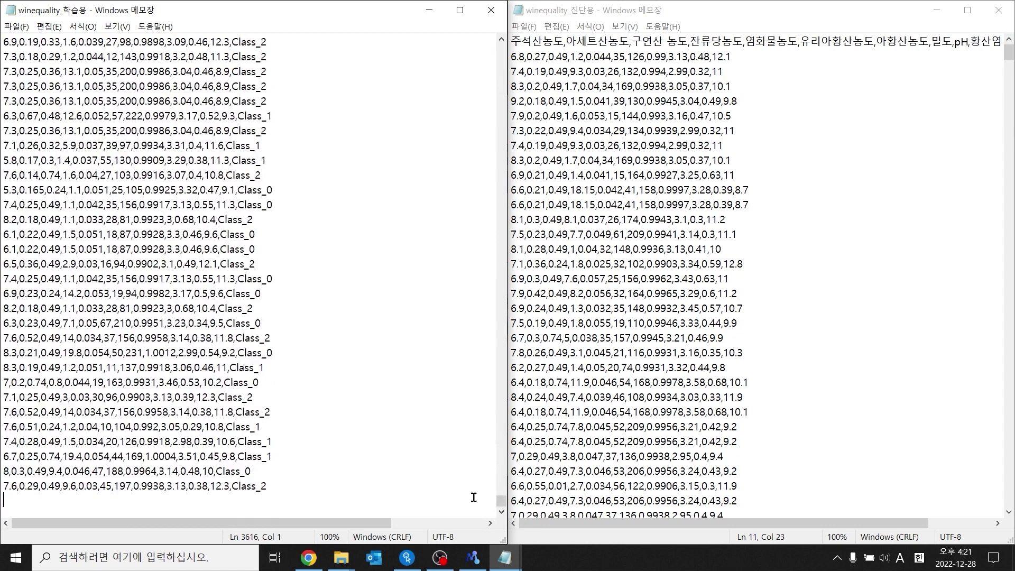
pyautogui.moveTo(502, 501); pyautogui.dragTo(499, 36)
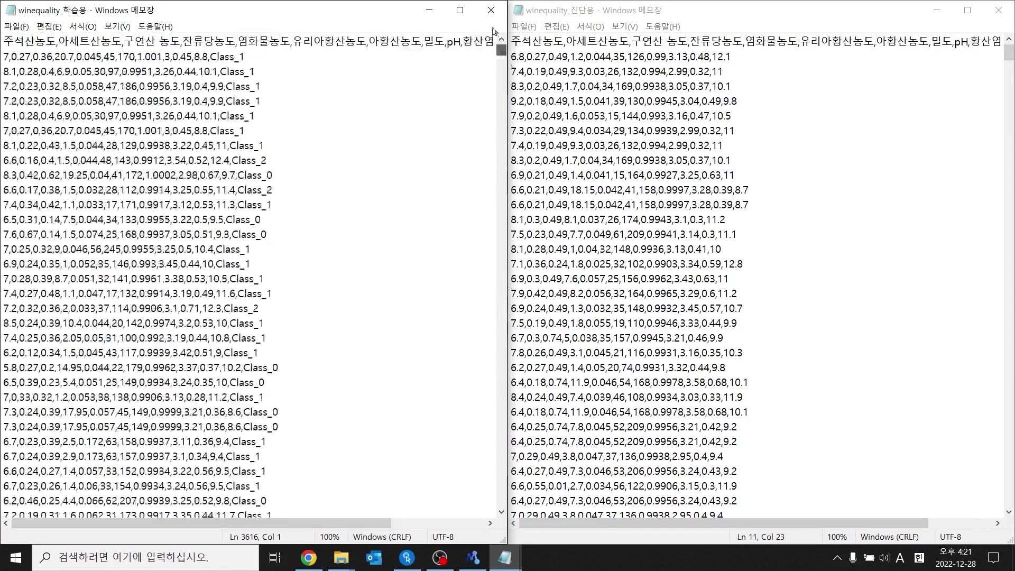
pyautogui.click(268, 65)
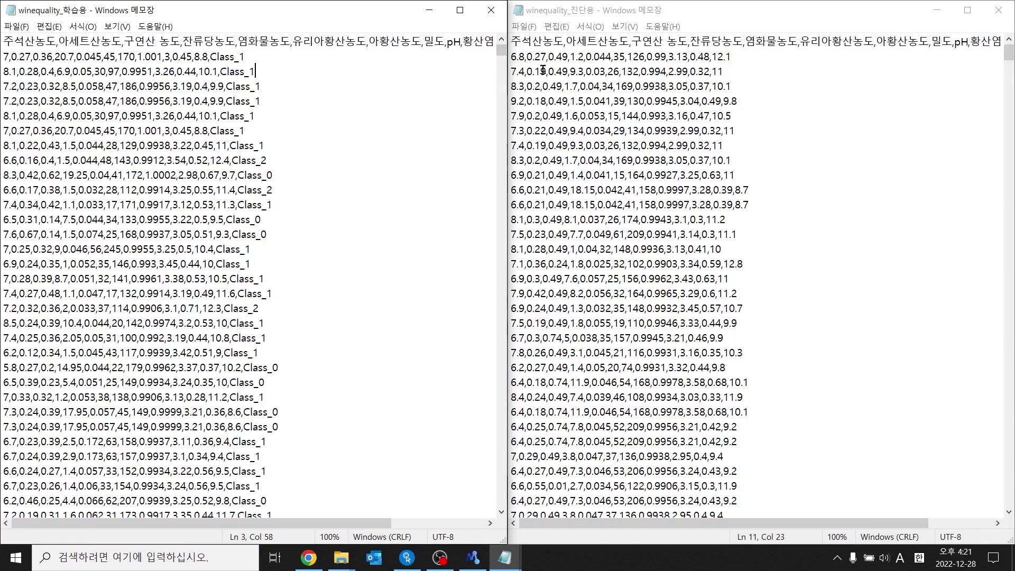
# Compare the ends of the rows in the training file with those in the diagnosis file.
pyautogui.moveTo(371, 523)
pyautogui.mouseDown()
pyautogui.moveTo(465, 523)
pyautogui.moveTo(372, 523)
pyautogui.mouseUp()
pyautogui.click(263, 101)
pyautogui.click(760, 56)
pyautogui.click(771, 74)
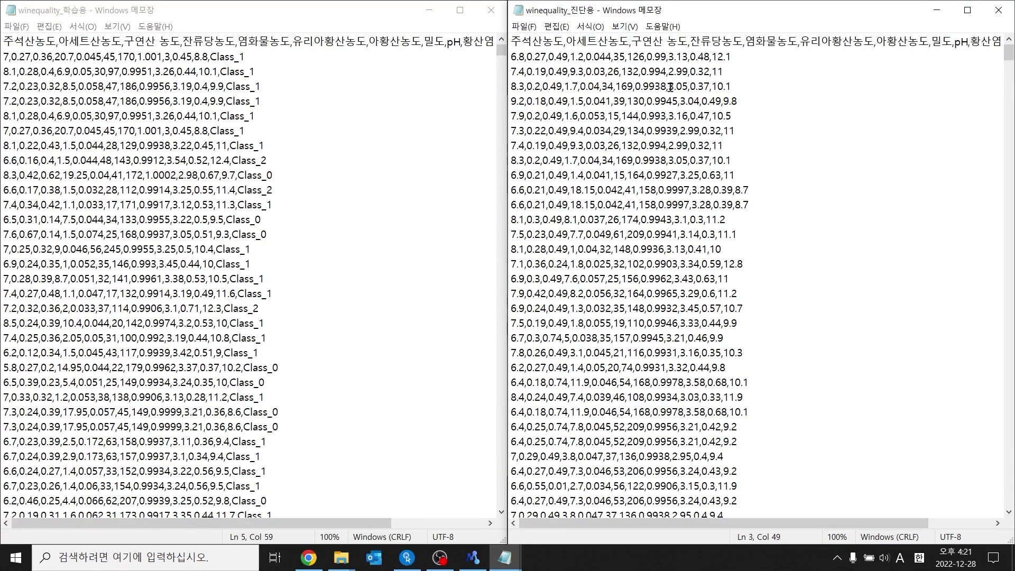
pyautogui.click(787, 131)
pyautogui.click(292, 122)
pyautogui.click(782, 132)
# Close both CSV files and switch to the MELSOFT MaiLab page in Chrome.
pyautogui.click(998, 10)
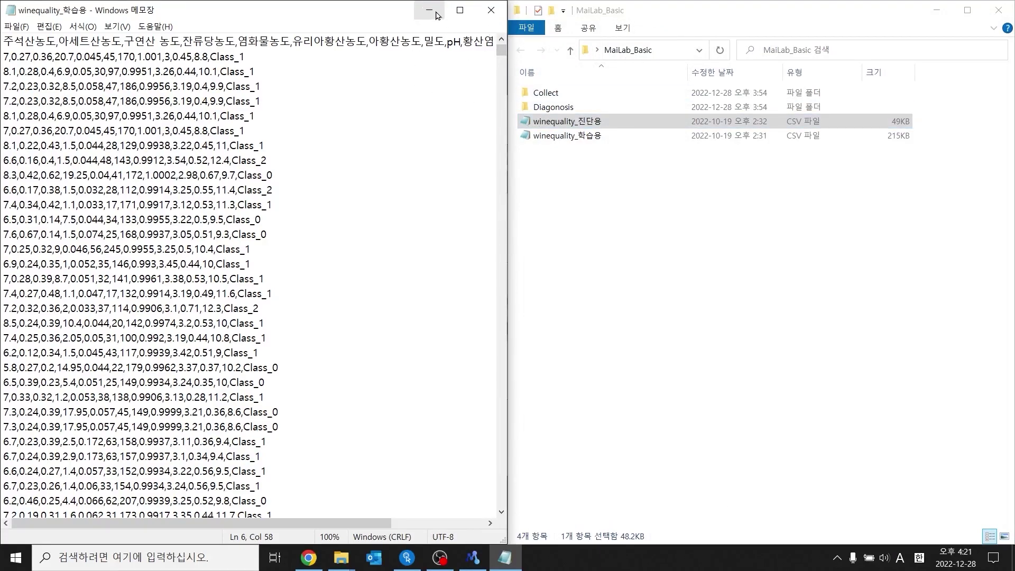
pyautogui.click(481, 11)
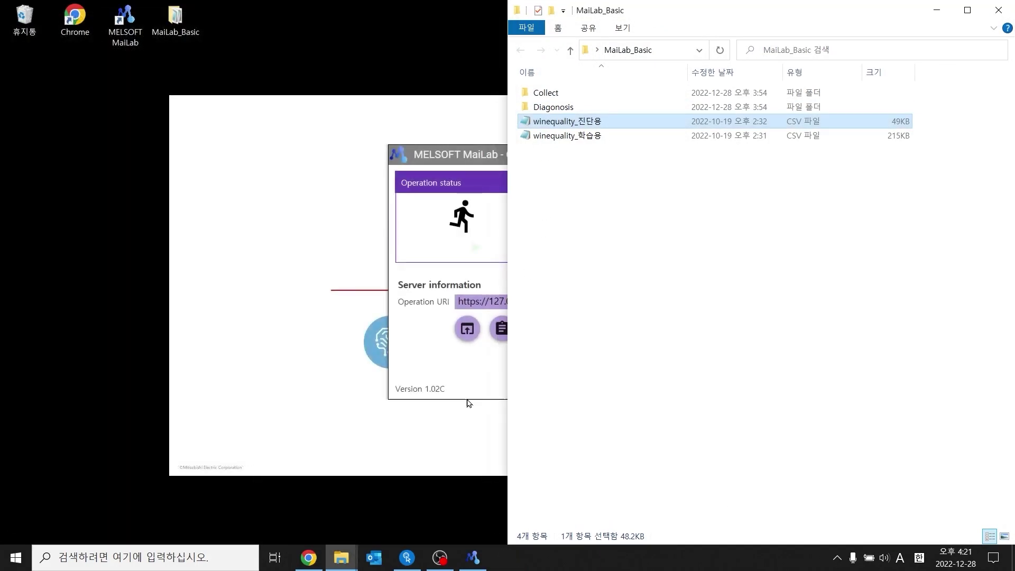
pyautogui.click(309, 557)
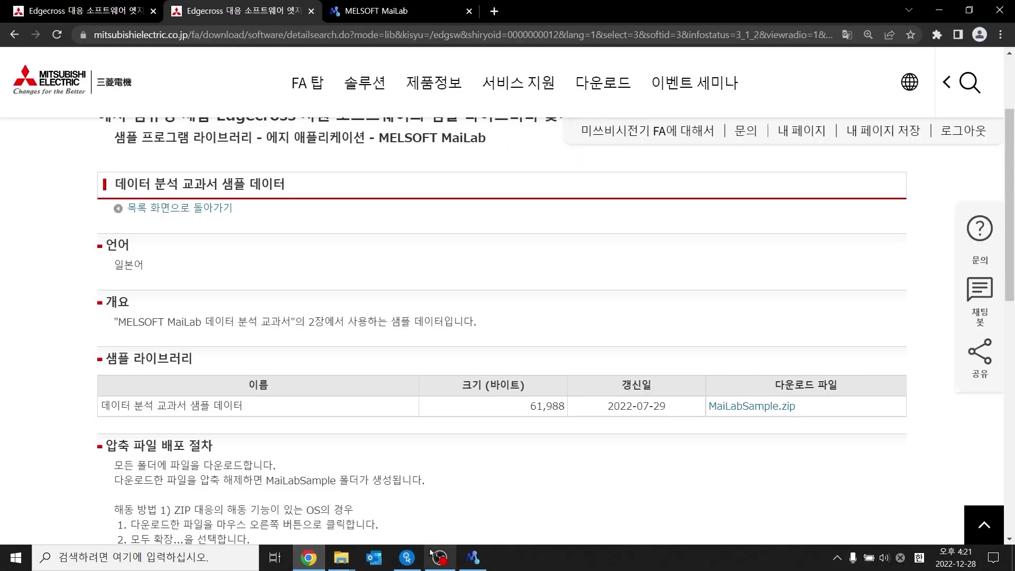
pyautogui.click(376, 10)
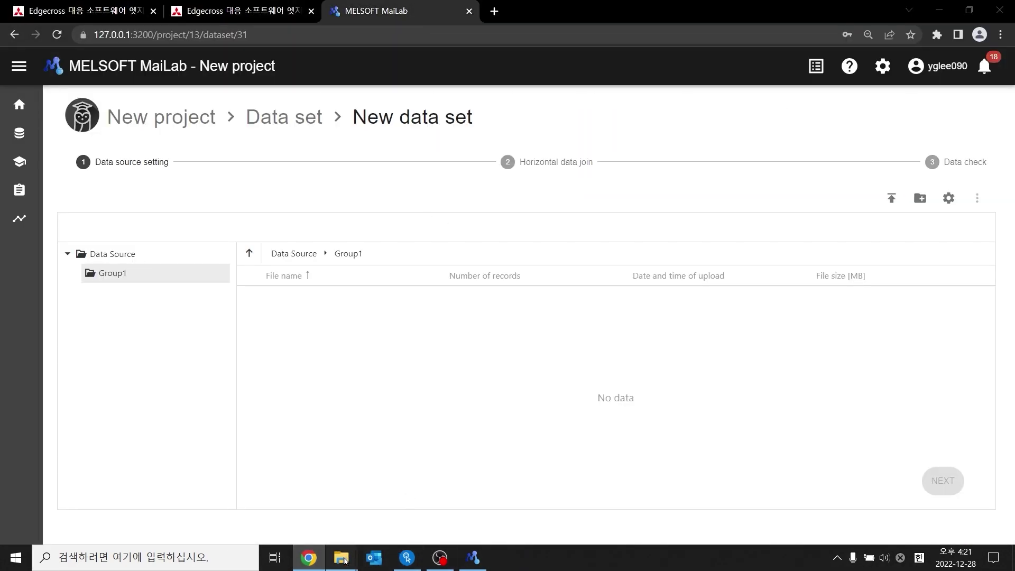
# Add the winequality_학습용 CSV file from the MaiLab_Basic folder to the Group1 data source.
pyautogui.moveTo(341, 557)
pyautogui.click(394, 525)
pyautogui.moveTo(602, 21); pyautogui.dragTo(763, 89)
pyautogui.keyDown('ctrl'); pyautogui.click(748, 204); pyautogui.keyUp('ctrl')
pyautogui.moveTo(746, 207); pyautogui.dragTo(569, 346)
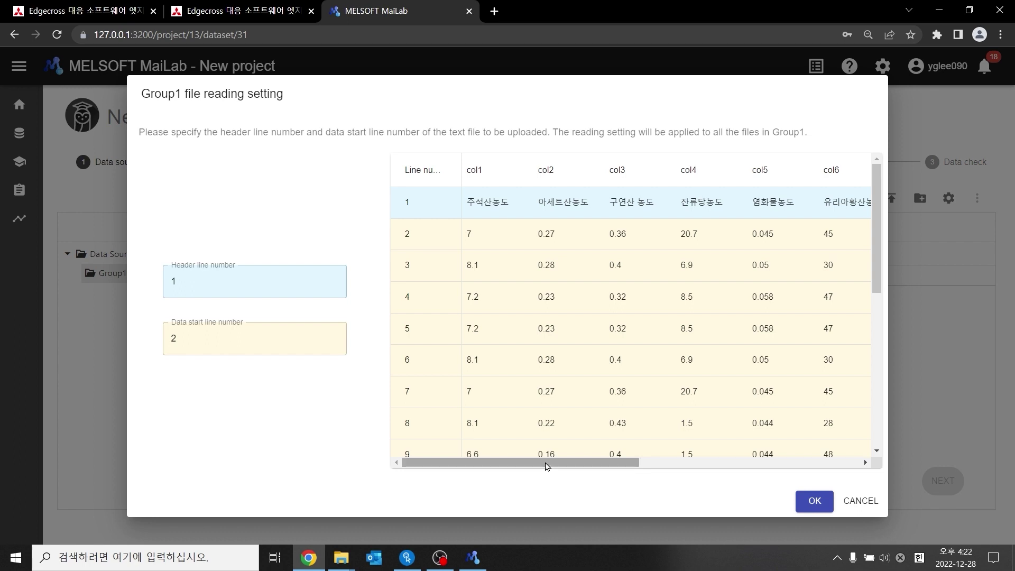
# Examine the columns and rows of the uploaded file's preview in the Group1 file reading setting.
pyautogui.moveTo(550, 462); pyautogui.dragTo(778, 454)
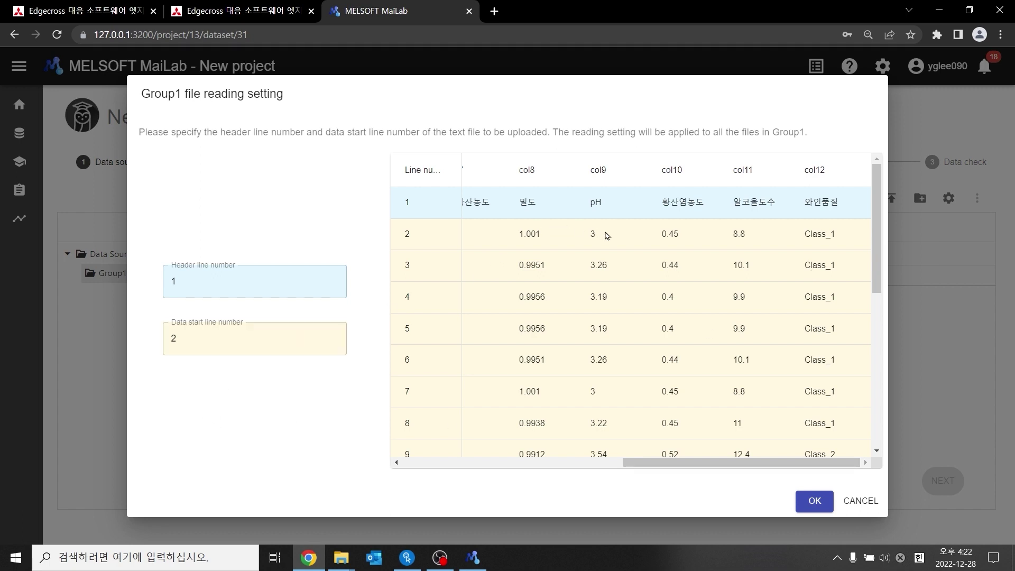
pyautogui.scroll(-7, 606, 235)
pyautogui.scroll(7, 603, 254)
pyautogui.moveTo(628, 461); pyautogui.dragTo(423, 461)
# Try a header line number of 2 with a data start line number of 3 and check the preview.
pyautogui.click(261, 271)
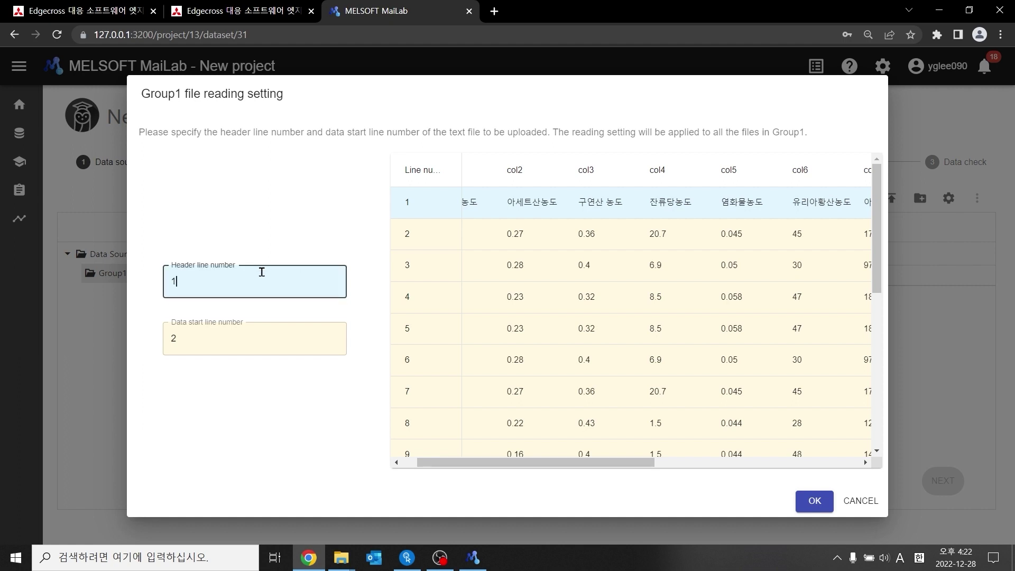
pyautogui.doubleClick(164, 339)
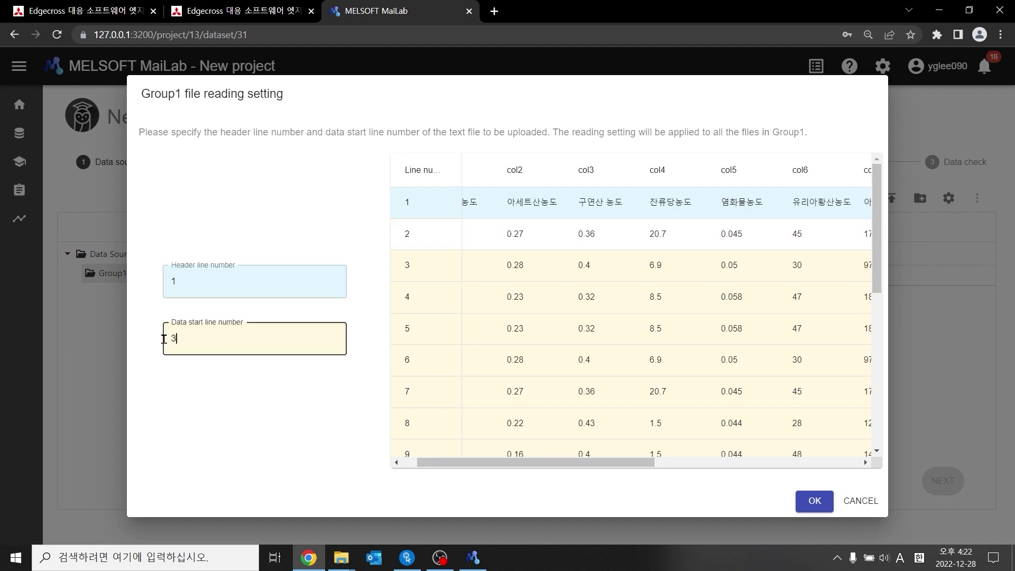
pyautogui.hotkey('shift', 'Tab')
pyautogui.write('2')
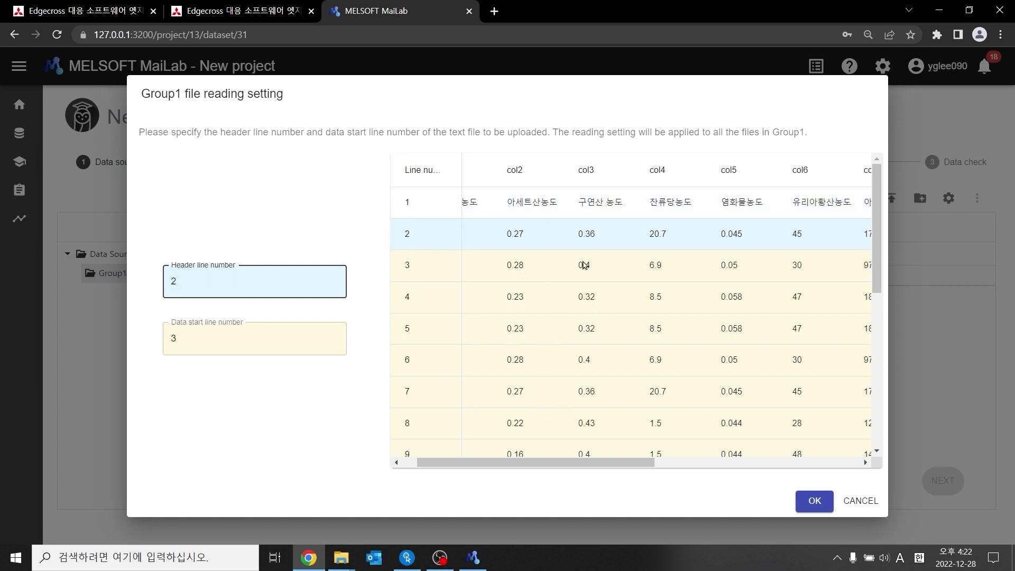
pyautogui.moveTo(555, 469); pyautogui.dragTo(471, 461)
pyautogui.moveTo(403, 266); pyautogui.dragTo(649, 274)
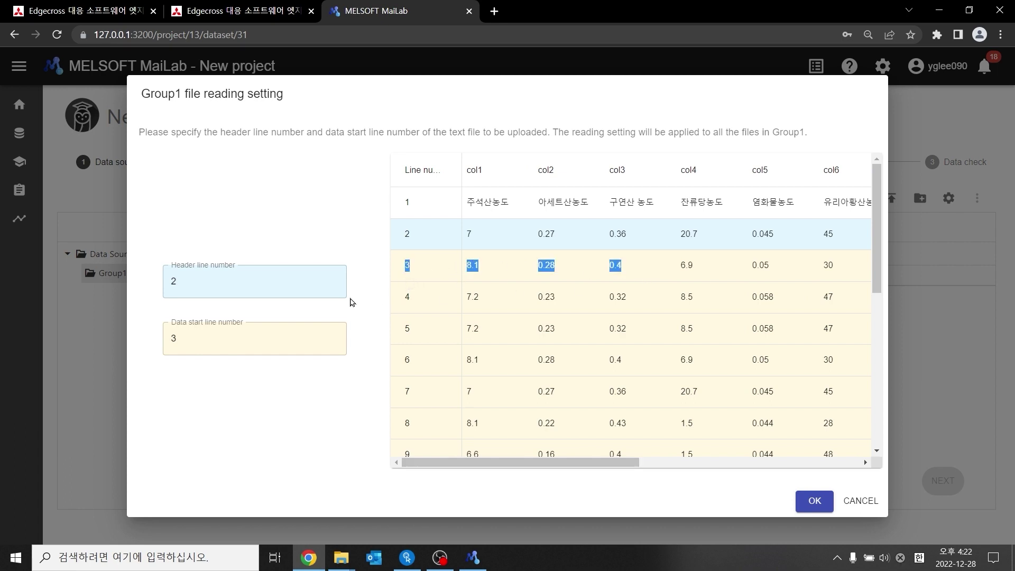
# Set the header line number to 1 and the data start line number to 2, accept the reading setting, and proceed to the data check.
pyautogui.moveTo(242, 283); pyautogui.dragTo(115, 293)
pyautogui.write('1')
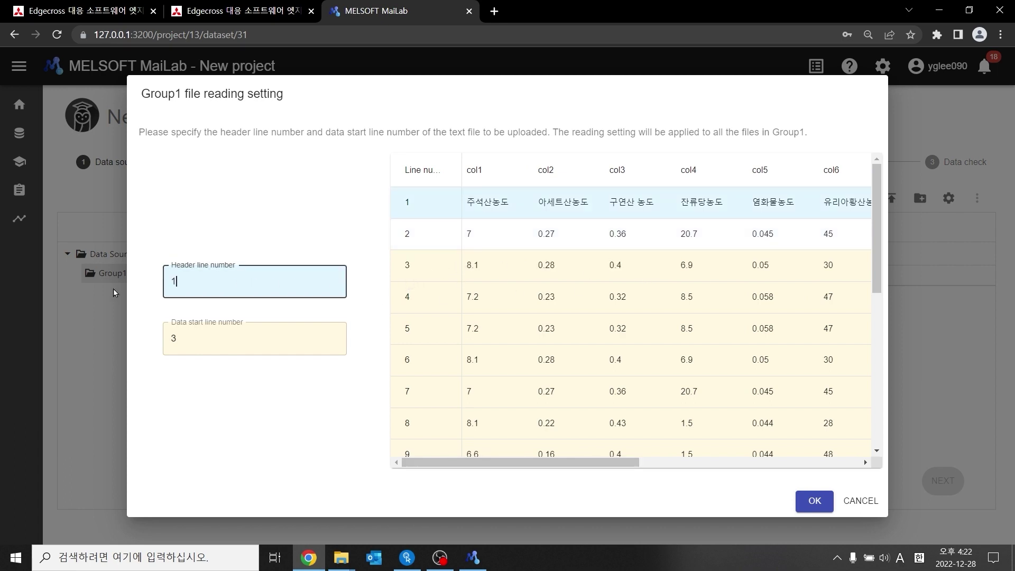
pyautogui.press('Tab')
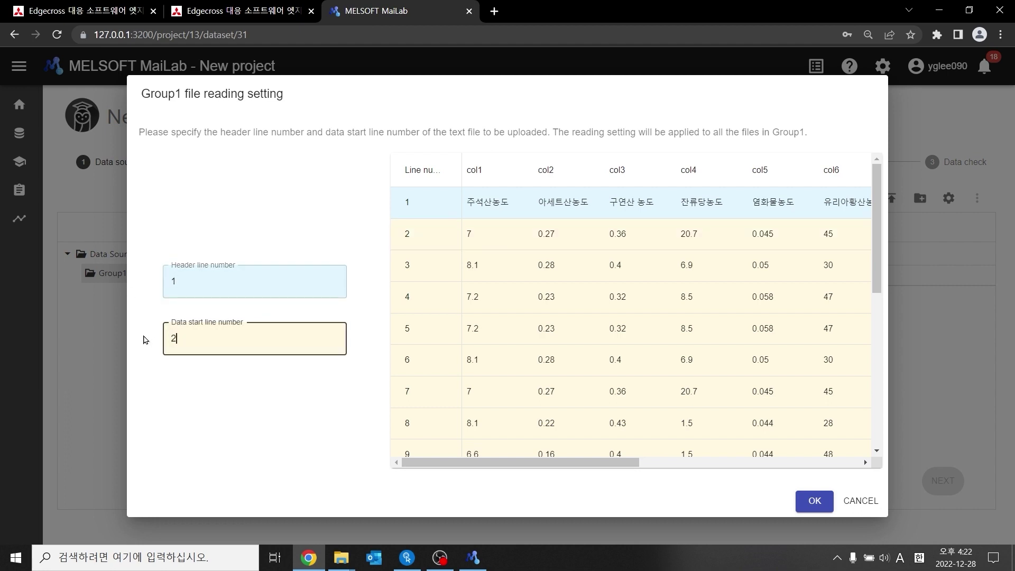
pyautogui.click(812, 503)
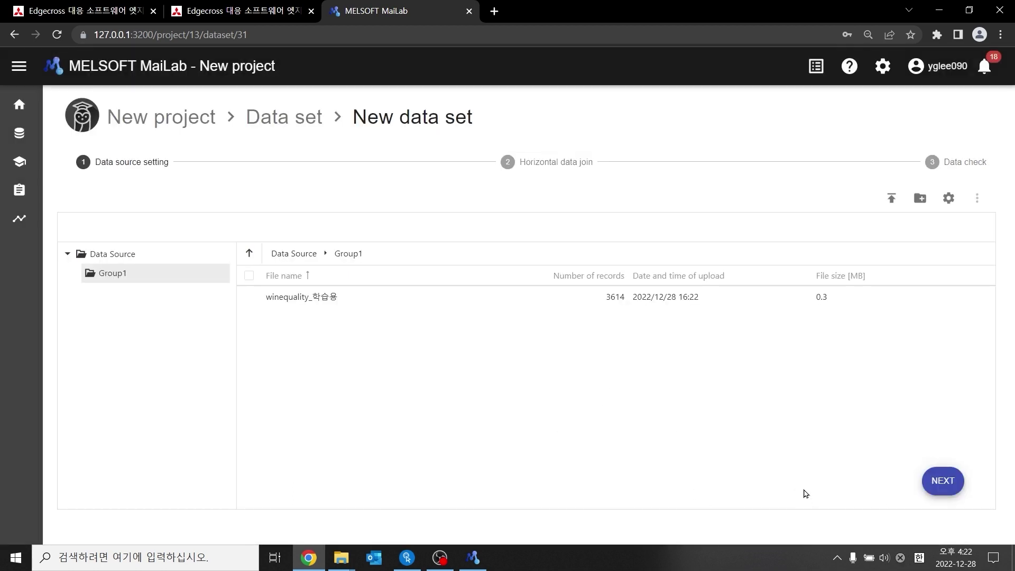
pyautogui.click(943, 481)
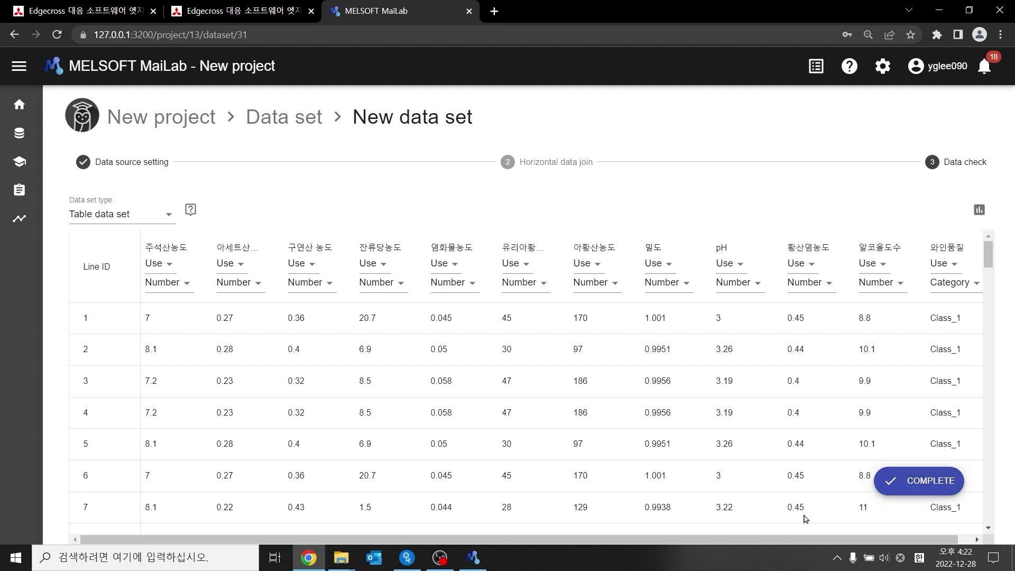
pyautogui.moveTo(614, 540); pyautogui.dragTo(399, 521)
# Try the Not use option on the 유리아황산농도 column and set the column back to Use.
pyautogui.click(518, 264)
pyautogui.click(526, 287)
pyautogui.click(527, 269)
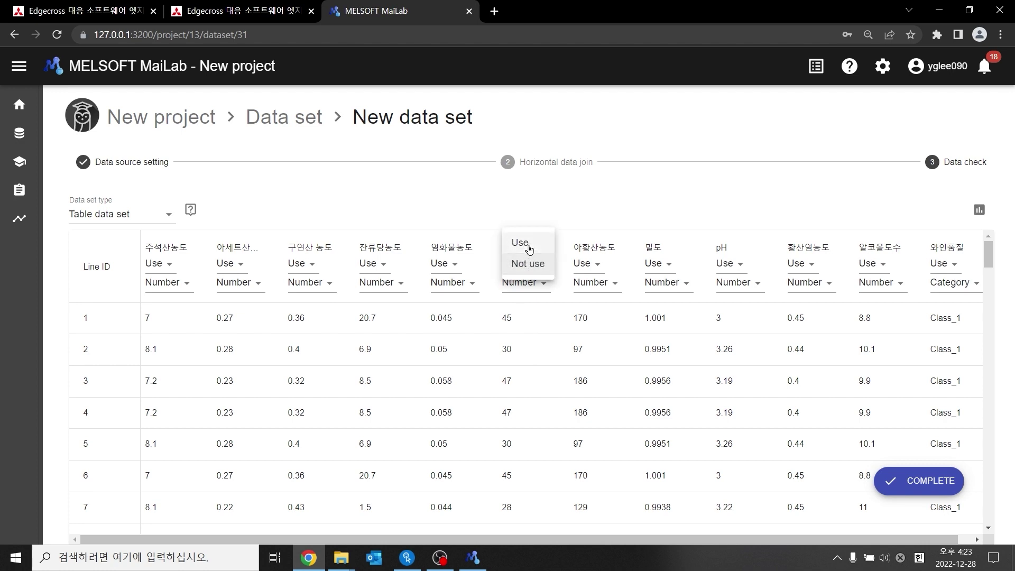
pyautogui.click(520, 242)
# Complete the new data set and dismiss the hint on the data set list.
pyautogui.moveTo(785, 543); pyautogui.dragTo(800, 544)
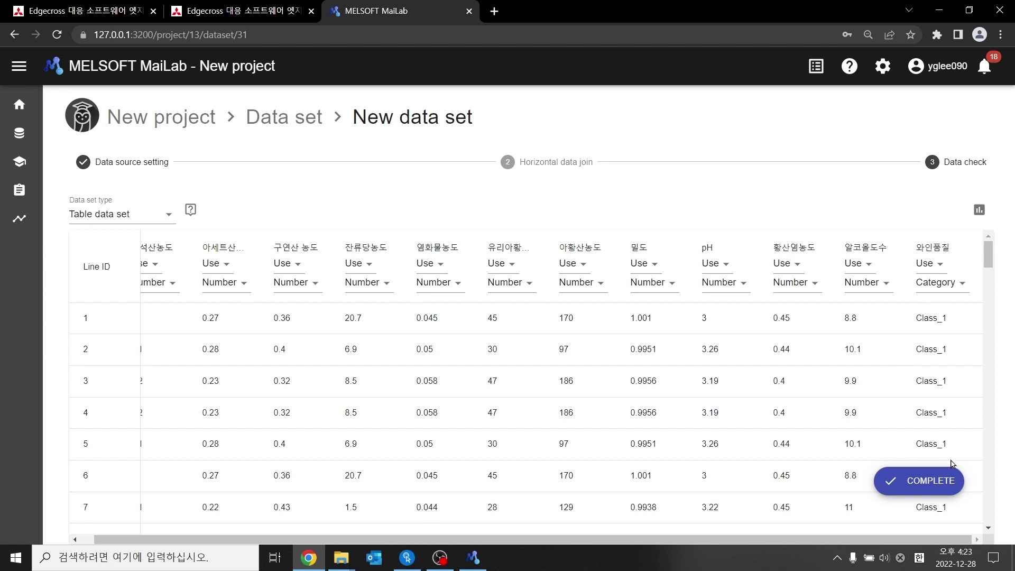
pyautogui.click(941, 479)
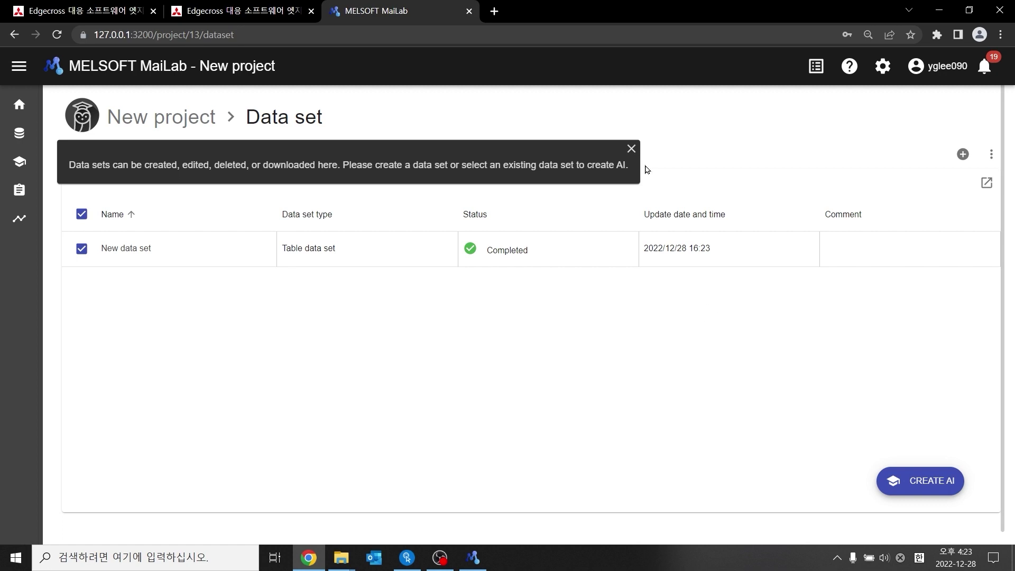
pyautogui.click(632, 151)
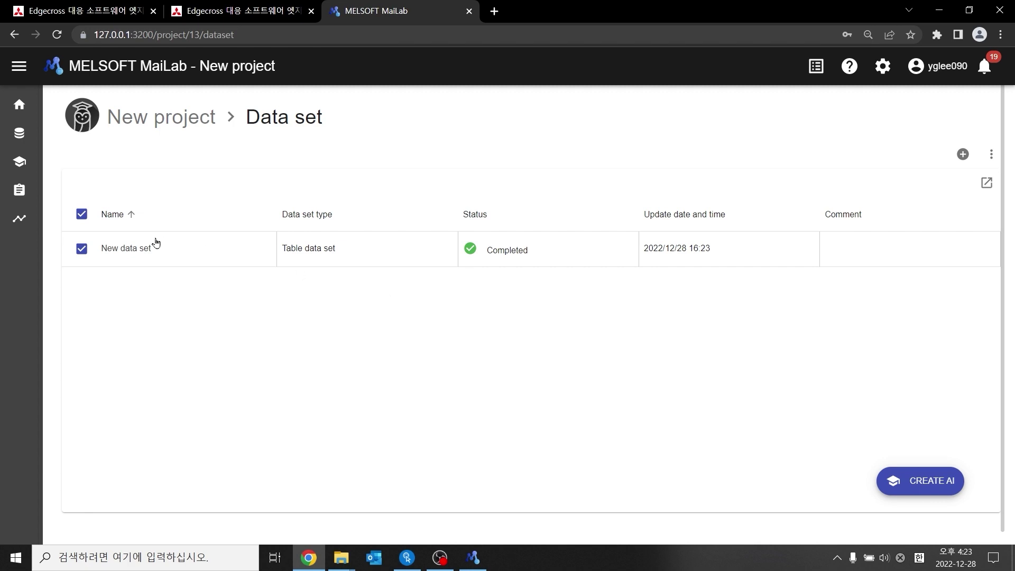
# Start creating an AI named "New AI" from "New data set" with the Auto method and continue to the purpose selection.
pyautogui.click(82, 251)
pyautogui.click(82, 251)
pyautogui.click(913, 479)
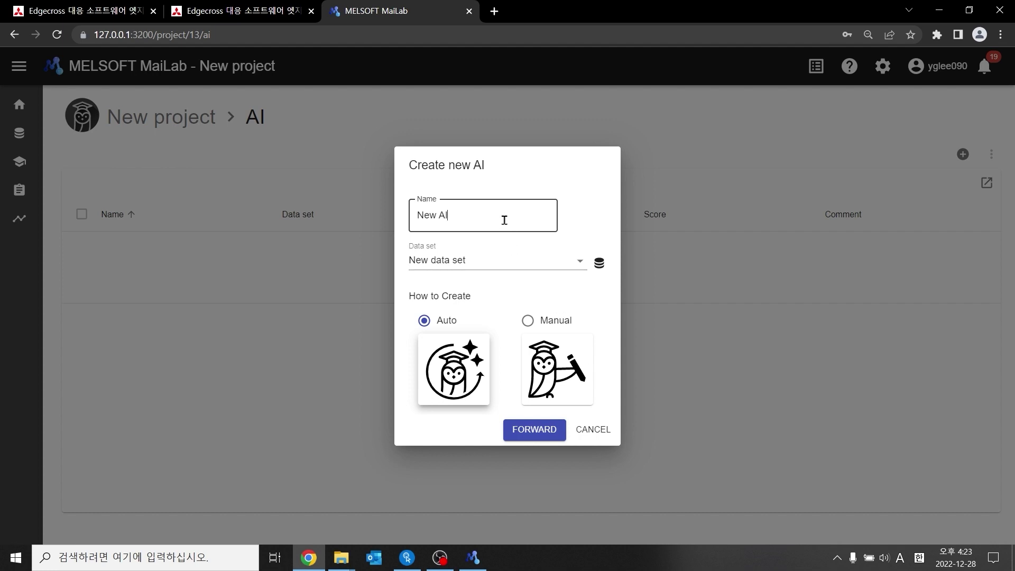
pyautogui.click(507, 259)
pyautogui.click(506, 260)
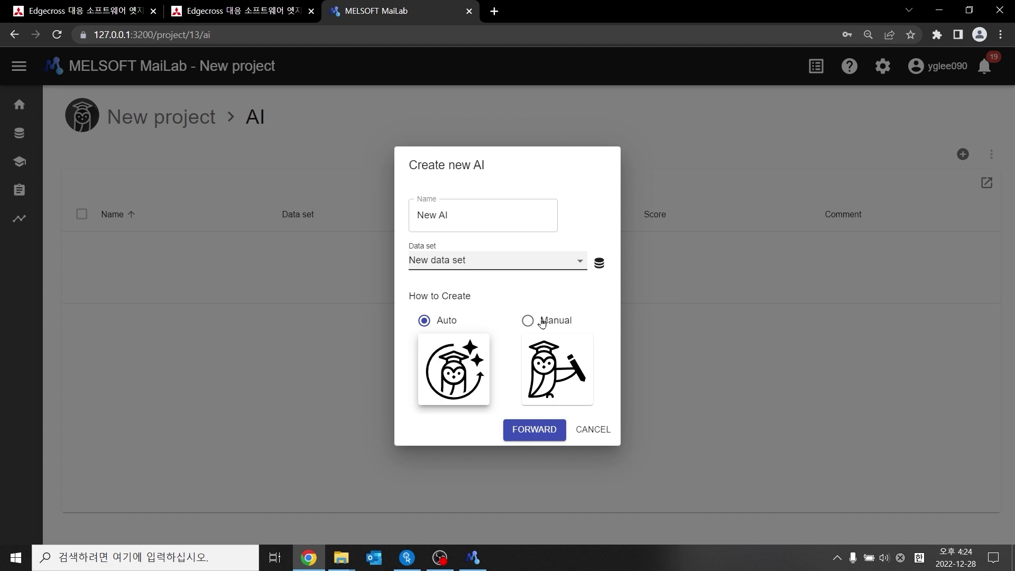
pyautogui.click(545, 431)
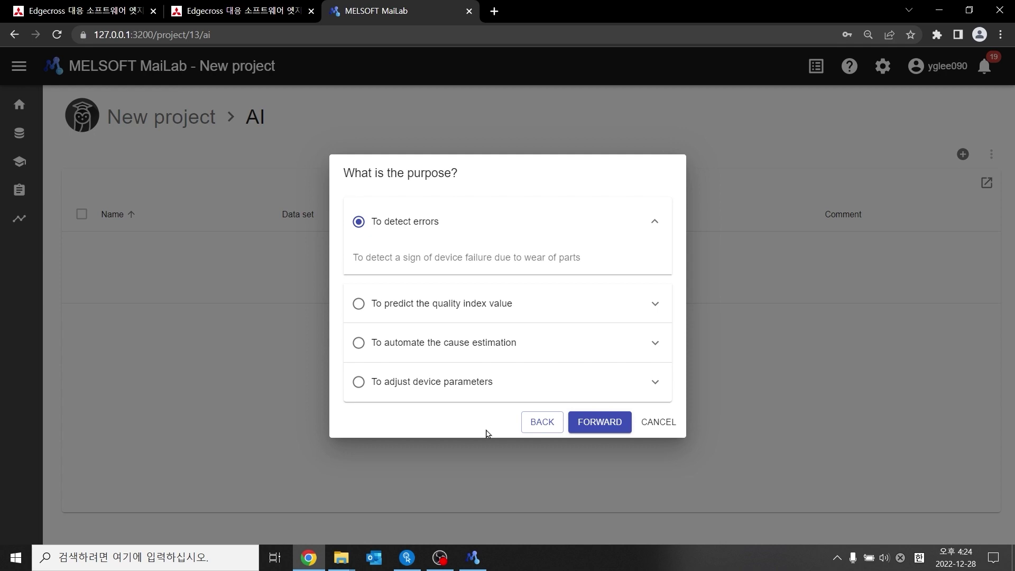
# Open the winequality_진단용 CSV file from the MaiLab_Basic folder and highlight its fourth data row.
pyautogui.moveTo(342, 558)
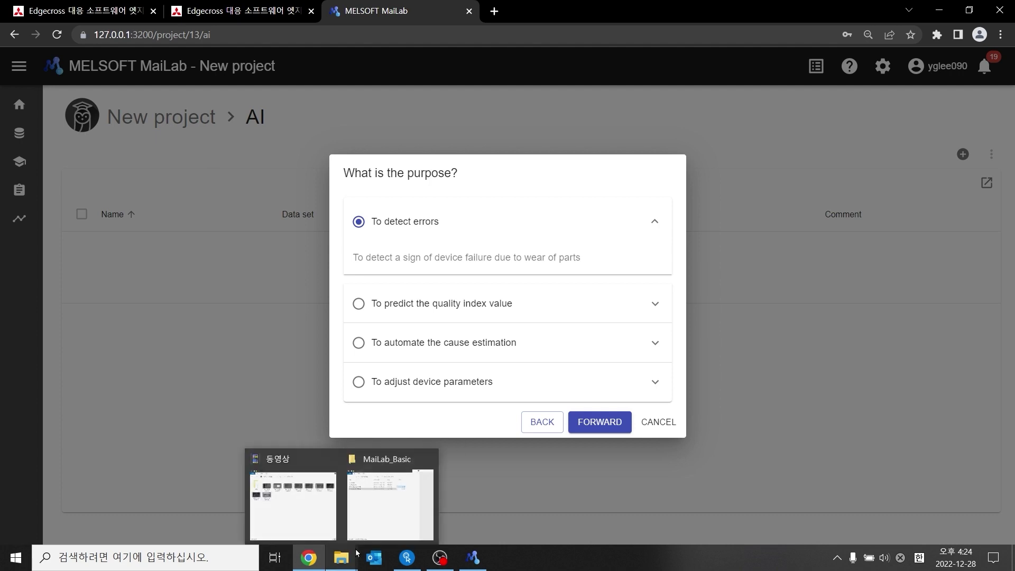
pyautogui.click(401, 503)
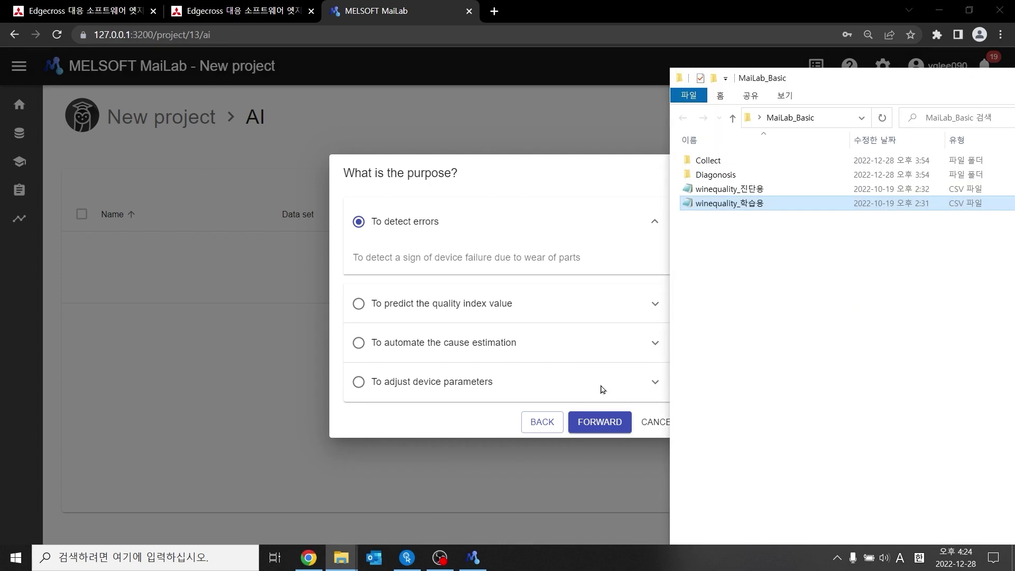
pyautogui.click(754, 193)
pyautogui.doubleClick(754, 193)
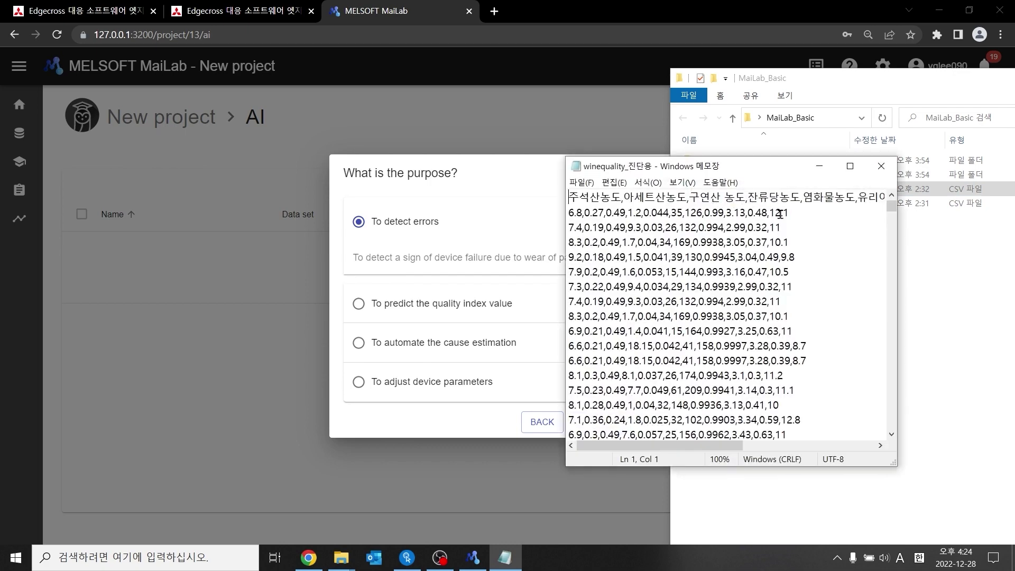
pyautogui.press('Down')
pyautogui.press('Down')
pyautogui.press('Down')
pyautogui.press('Down')
pyautogui.hotkey('shift', 'End')
# Open the winequality_학습용 CSV file and place its window beside the diagnosis file for comparison.
pyautogui.click(933, 260)
pyautogui.doubleClick(788, 203)
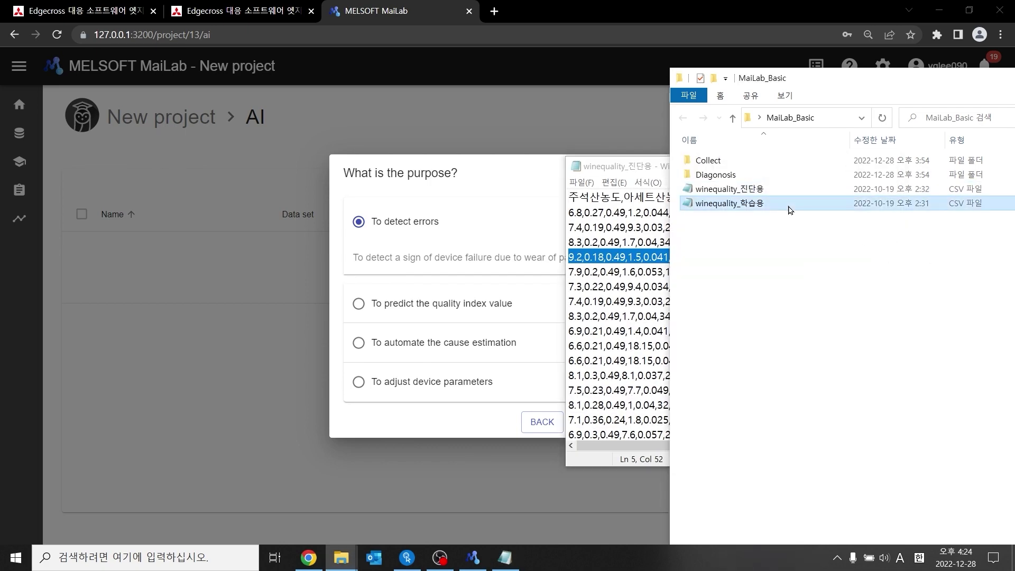
pyautogui.moveTo(676, 166); pyautogui.dragTo(164, 170)
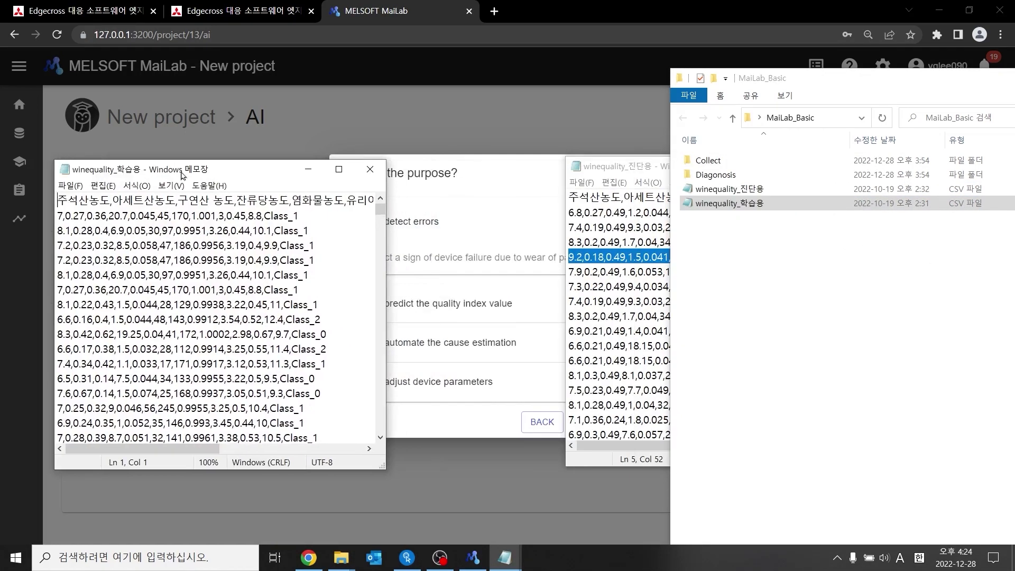
# Highlight the class label in the first data row of the winequality_학습용 file and close both CSV files.
pyautogui.click(613, 242)
pyautogui.moveTo(632, 167); pyautogui.dragTo(684, 160)
pyautogui.moveTo(300, 216); pyautogui.dragTo(264, 217)
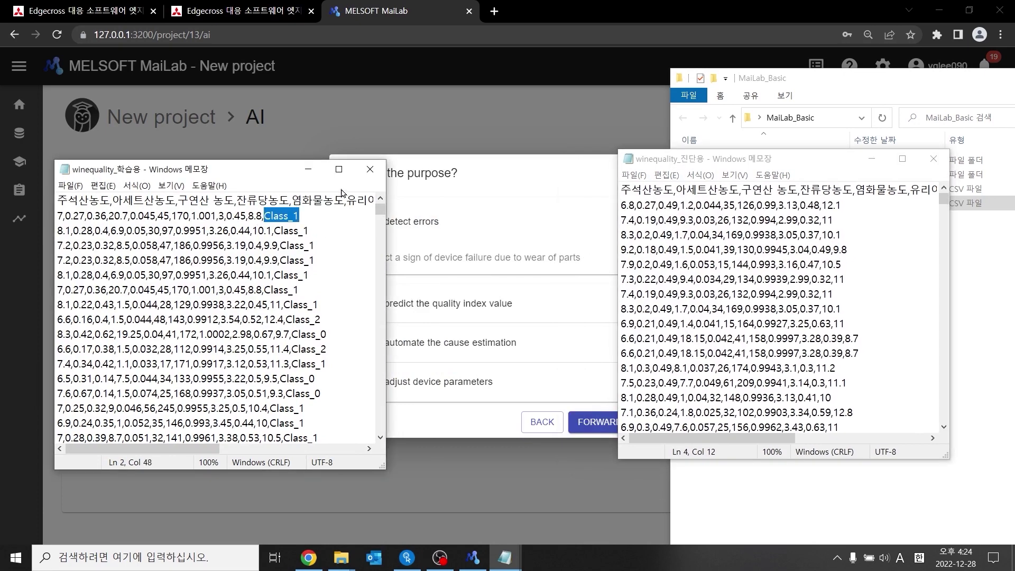
pyautogui.click(370, 169)
pyautogui.click(933, 159)
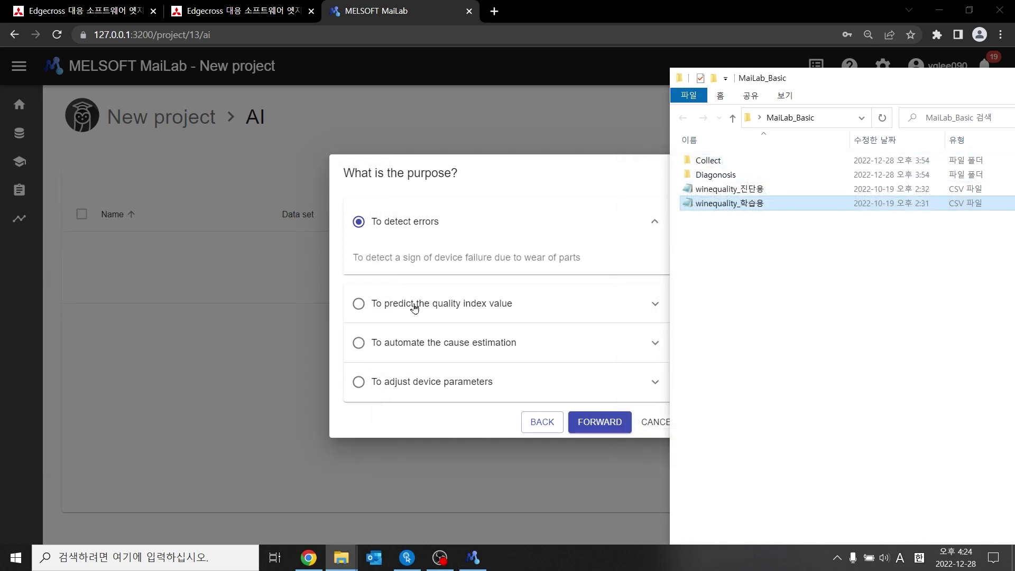
# Return to MELSOFT MaiLab and create the AI for predicting the quality index value, with 와인품질 as the predicted variable.
pyautogui.hotkey('alt', 'Tab')
pyautogui.click(388, 306)
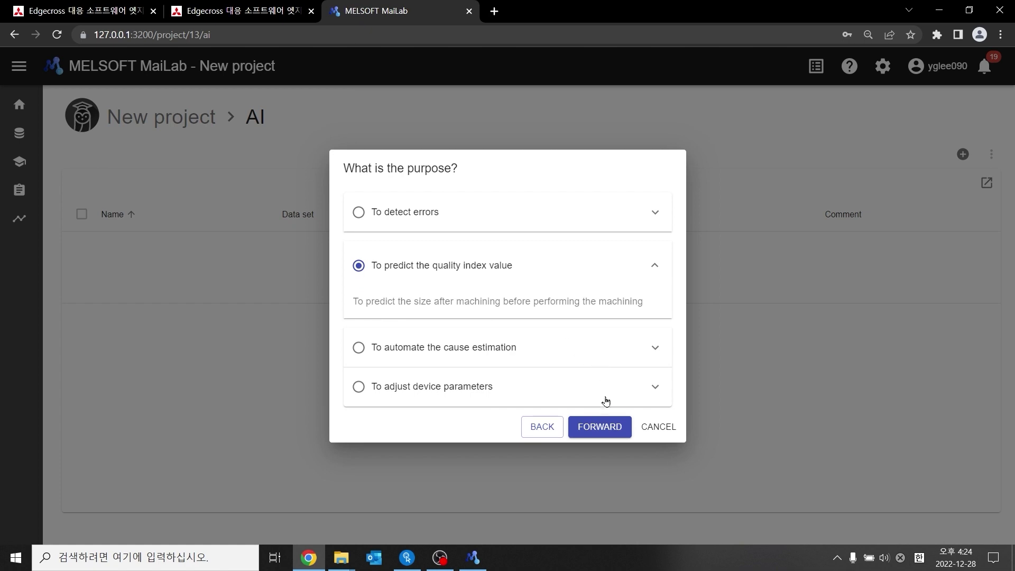
pyautogui.click(600, 423)
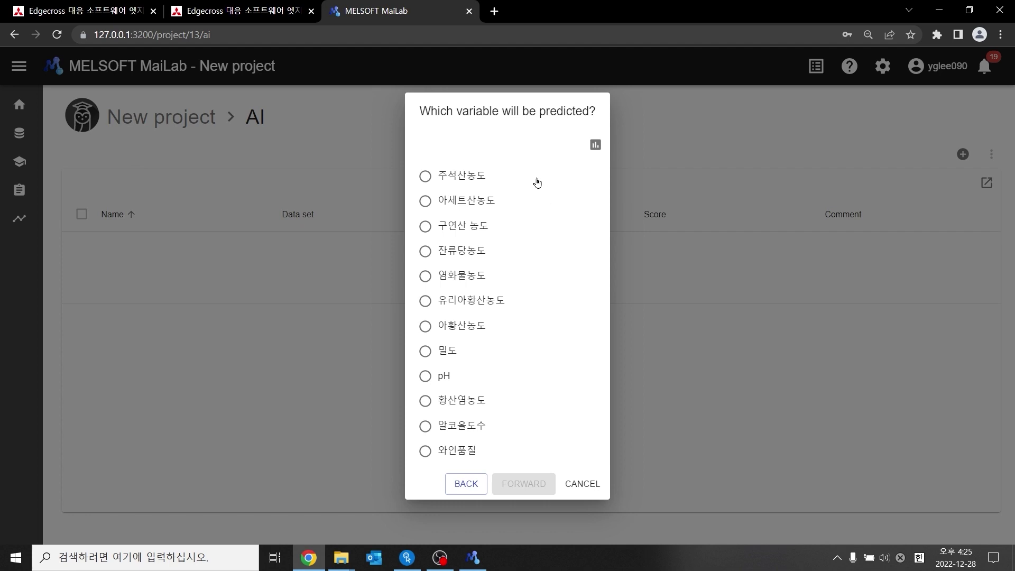
pyautogui.click(426, 453)
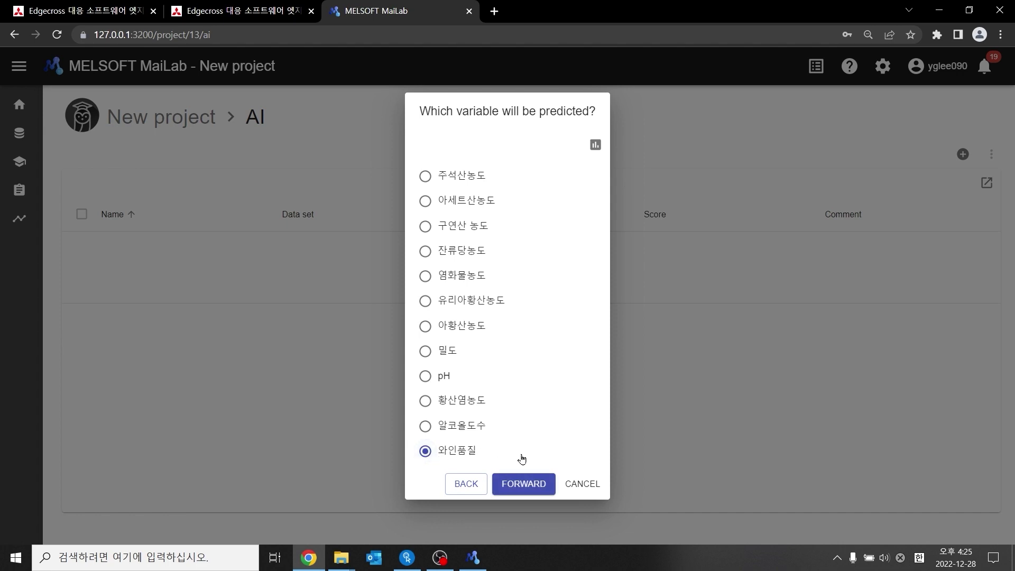
pyautogui.click(534, 481)
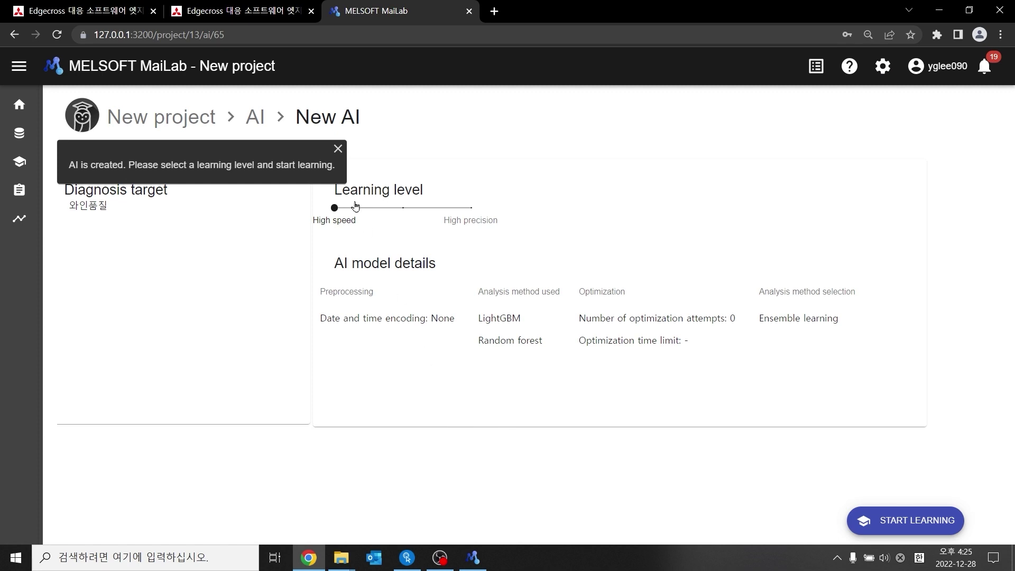
# Dismiss the hint, compare the AI model details across the learning levels, and return the level to High speed.
pyautogui.click(338, 149)
pyautogui.moveTo(337, 213)
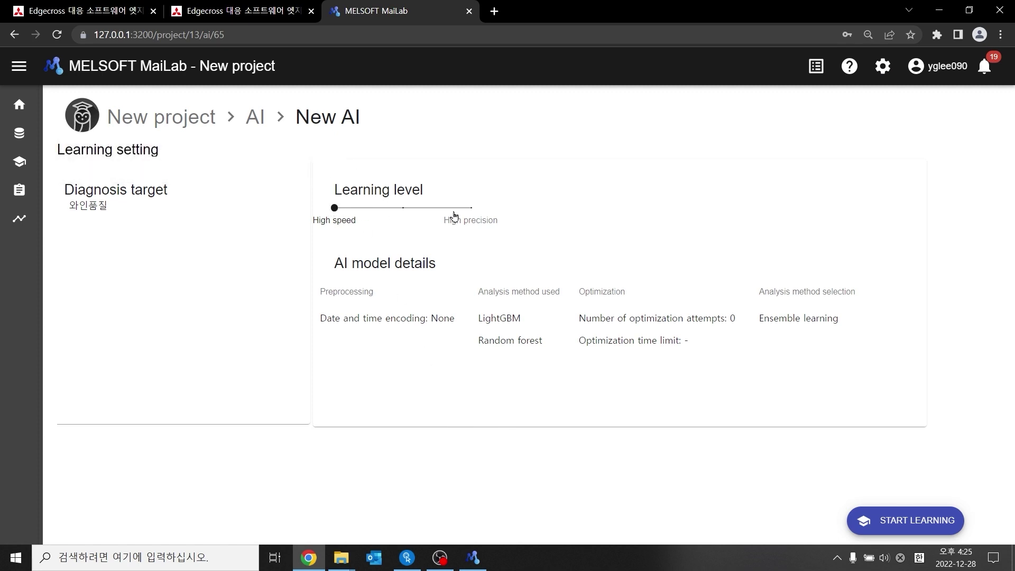
pyautogui.click(402, 214)
pyautogui.click(466, 213)
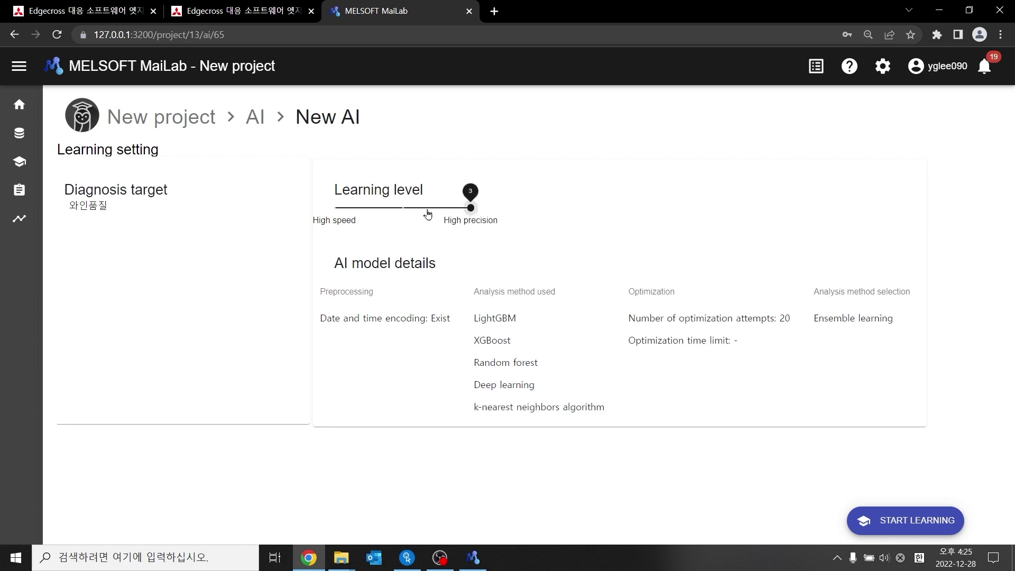
pyautogui.click(401, 213)
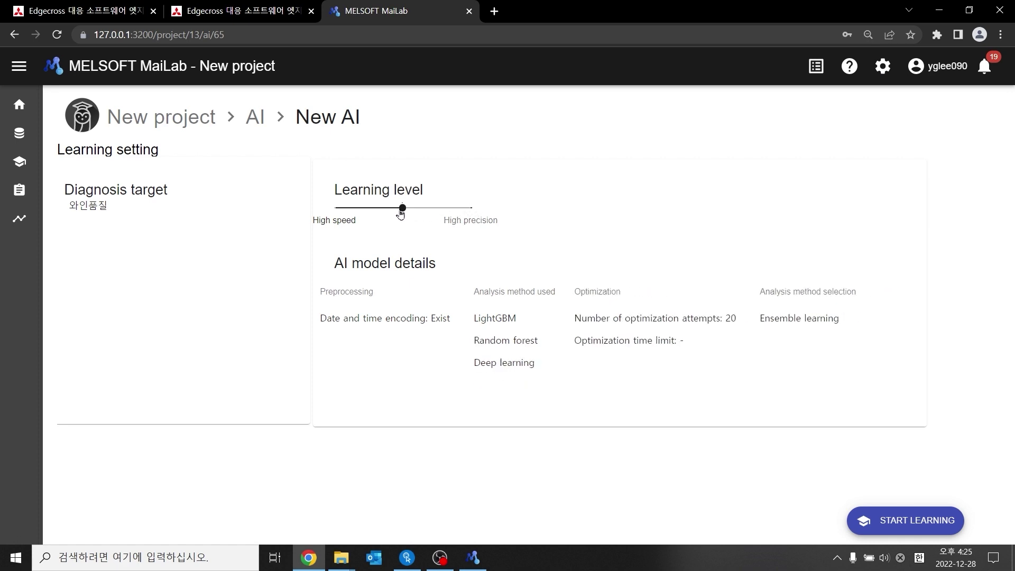
pyautogui.click(344, 214)
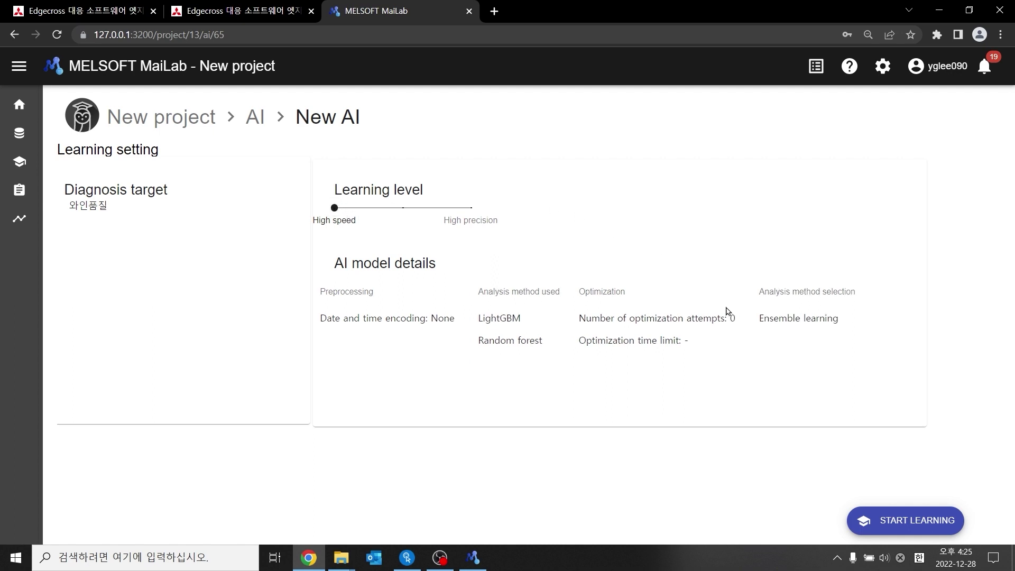
# Start learning for the new AI and expand the learning status with its Preprocessing and Optimization details.
pyautogui.click(892, 519)
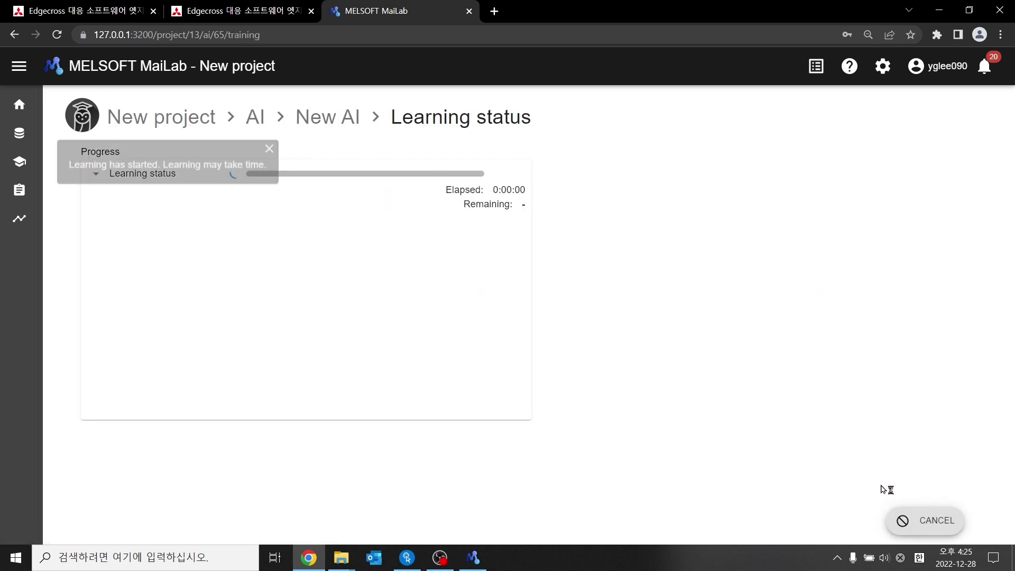
pyautogui.click(278, 150)
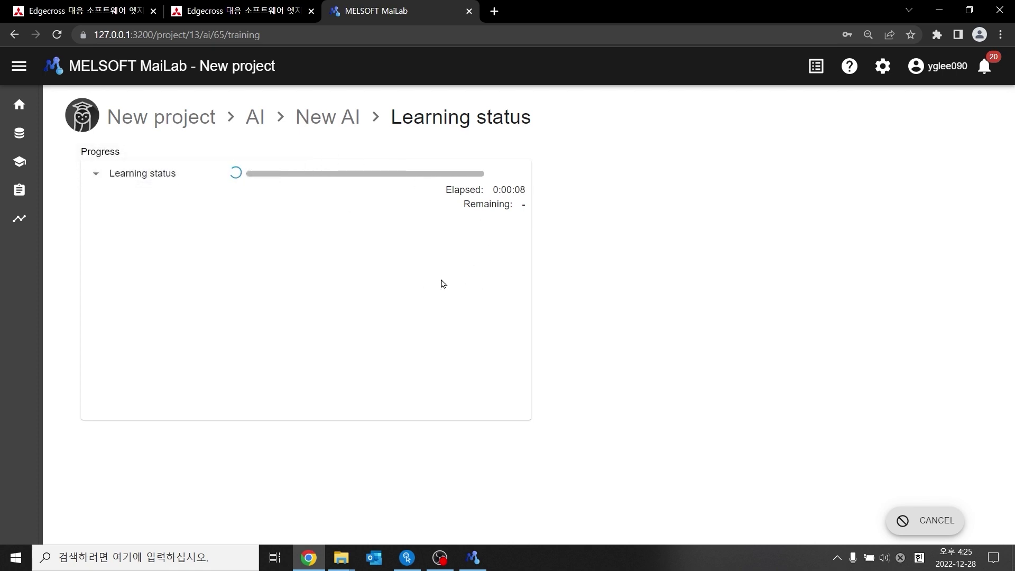
pyautogui.click(96, 173)
pyautogui.click(103, 193)
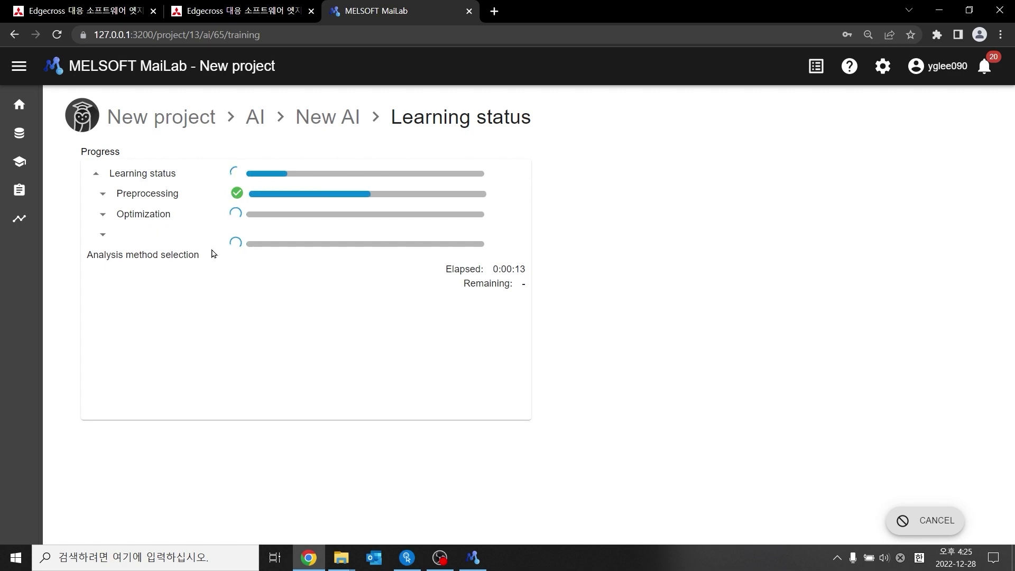
pyautogui.click(103, 194)
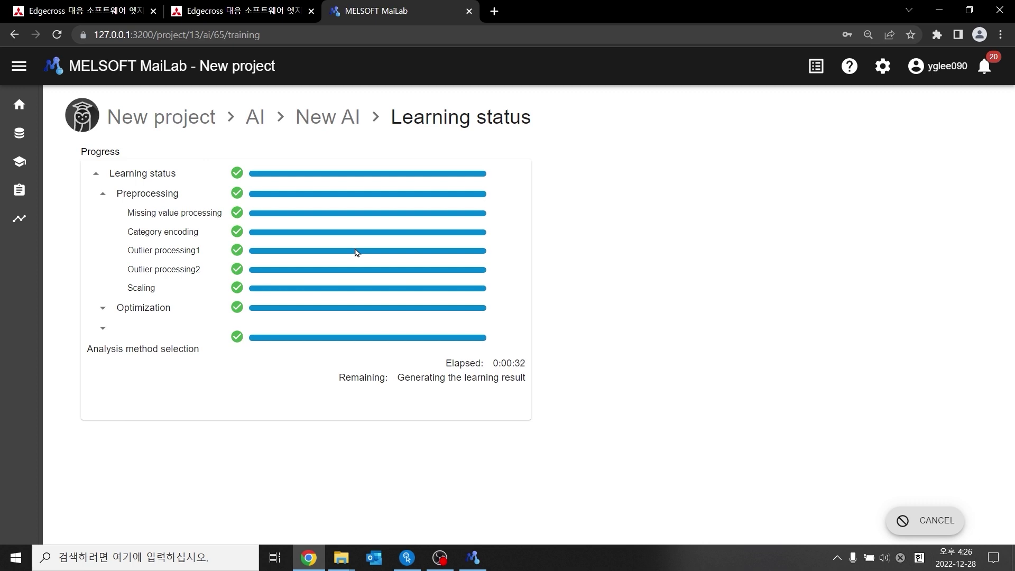
pyautogui.click(102, 308)
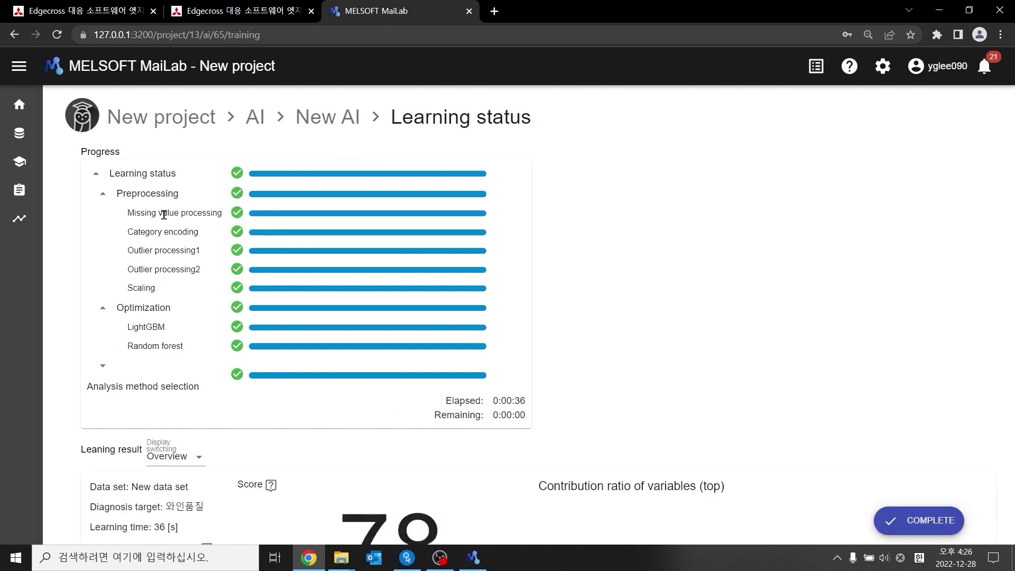
# Examine the preprocessing stages and the LightGBM and Random forest optimization entries by highlighting them in the learning progress.
pyautogui.moveTo(134, 213); pyautogui.dragTo(203, 213)
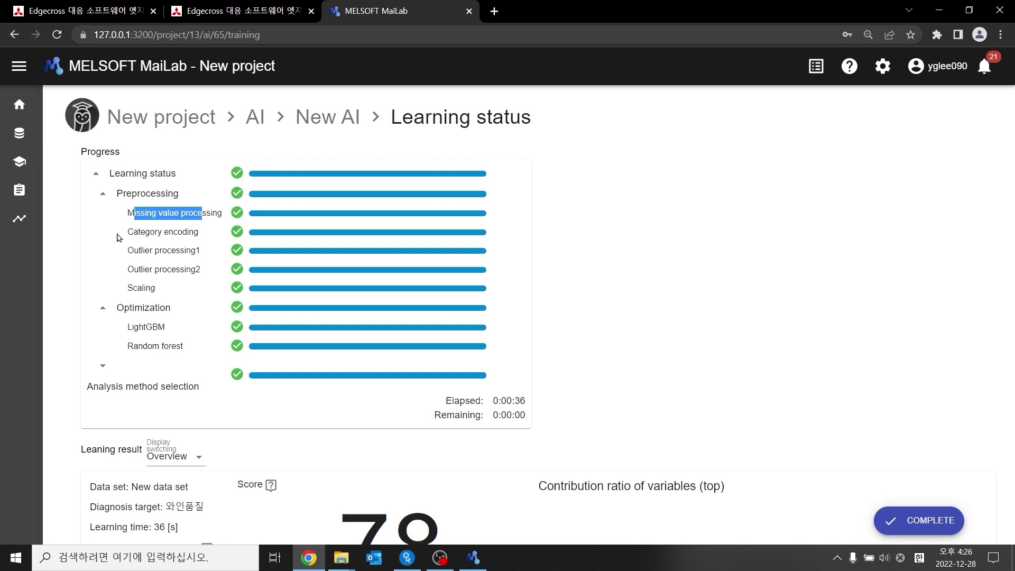
pyautogui.moveTo(126, 233); pyautogui.dragTo(206, 226)
pyautogui.moveTo(132, 250); pyautogui.dragTo(180, 252)
pyautogui.moveTo(134, 287); pyautogui.dragTo(164, 290)
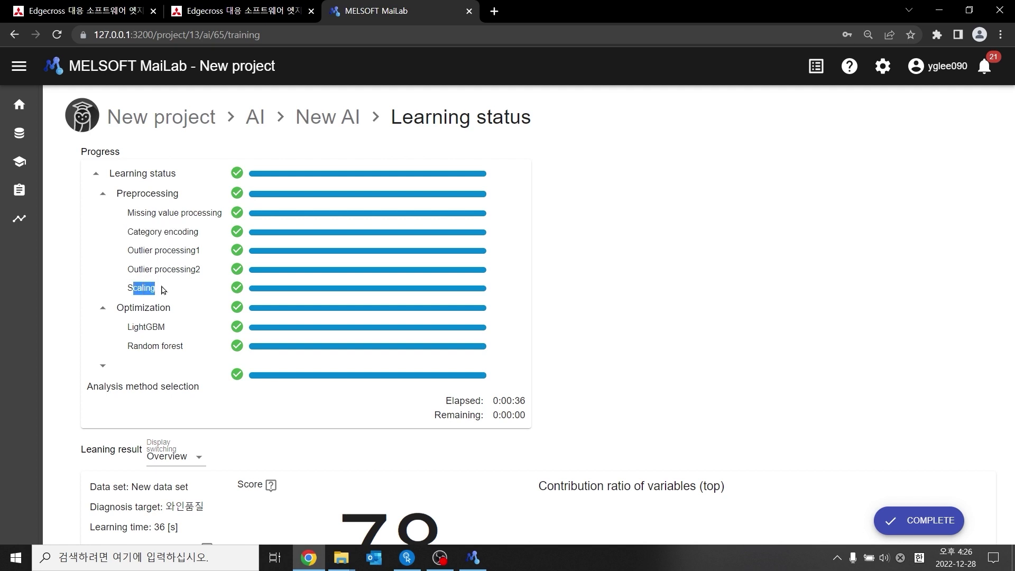
pyautogui.click(159, 292)
pyautogui.doubleClick(132, 326)
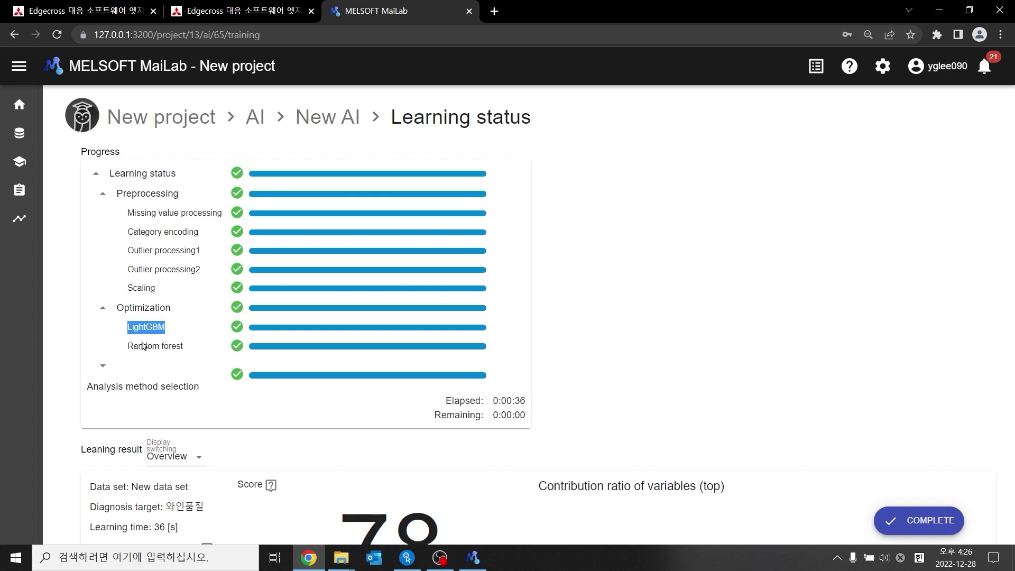
pyautogui.moveTo(135, 344); pyautogui.dragTo(188, 348)
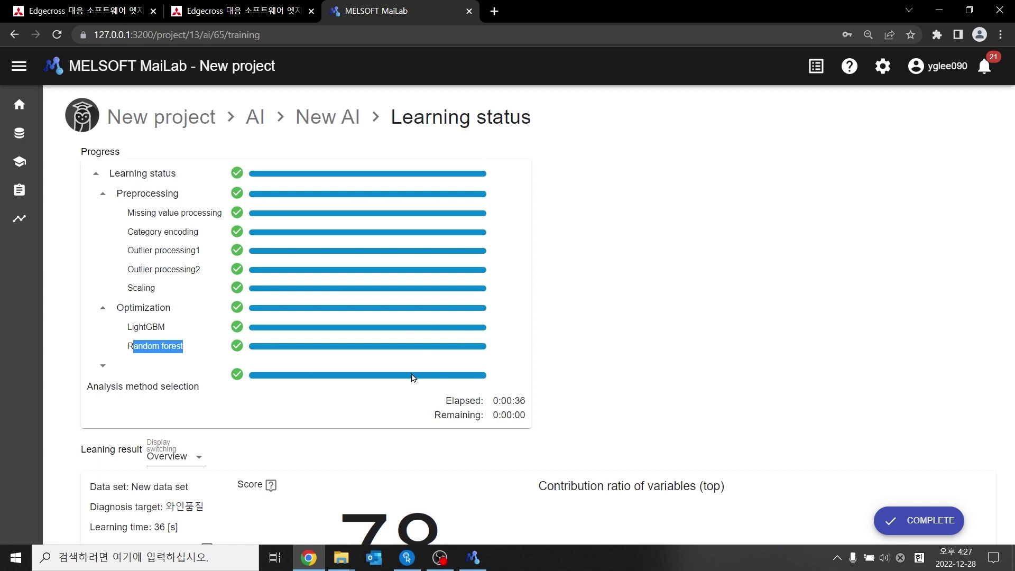
# Review the score and variable contributions in the learning result, complete the AI, and accept the finished model diagram.
pyautogui.scroll(-1, 413, 376)
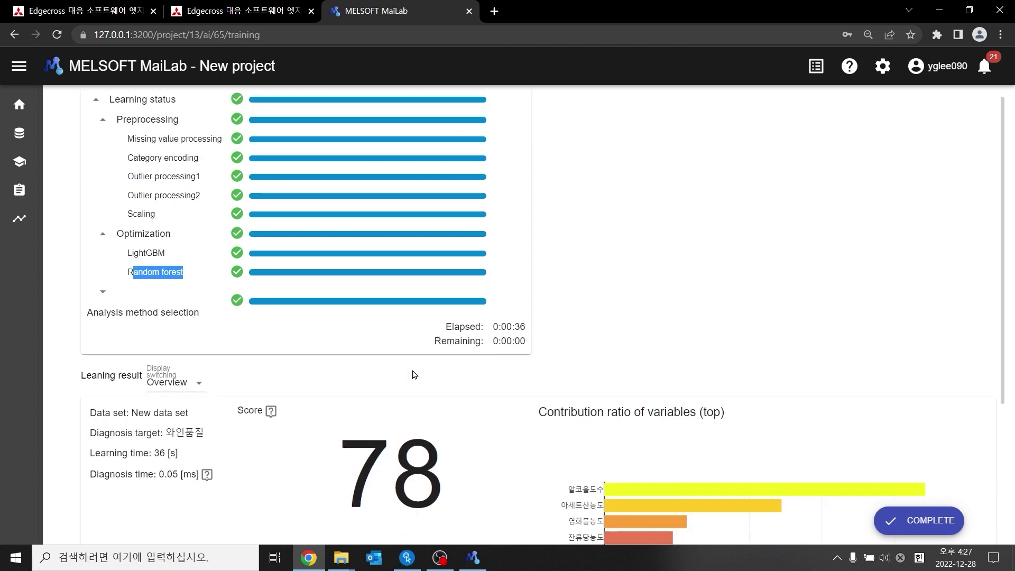
pyautogui.click(401, 331)
pyautogui.scroll(-2, 413, 342)
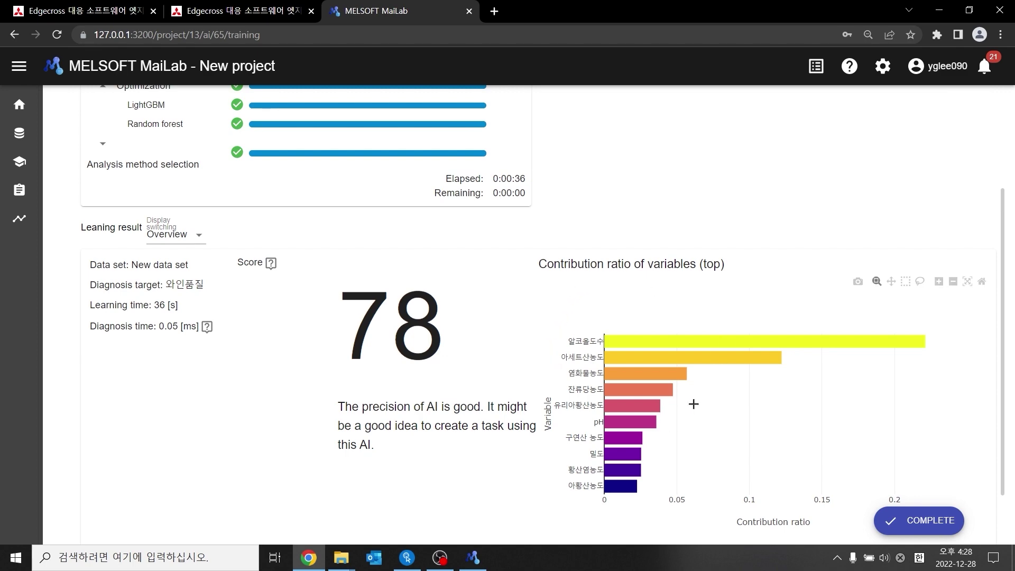
pyautogui.click(927, 522)
pyautogui.click(614, 347)
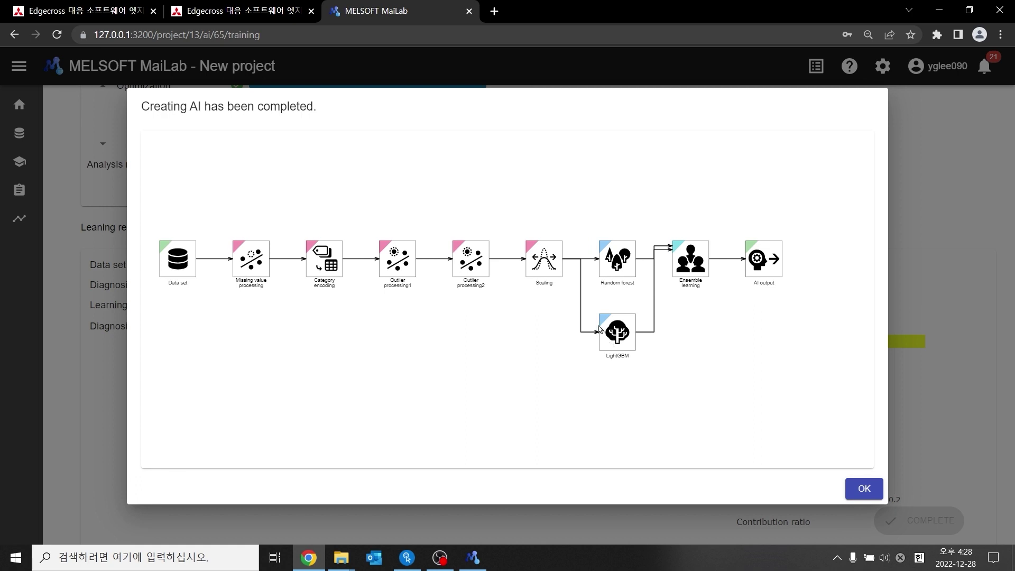
pyautogui.click(862, 488)
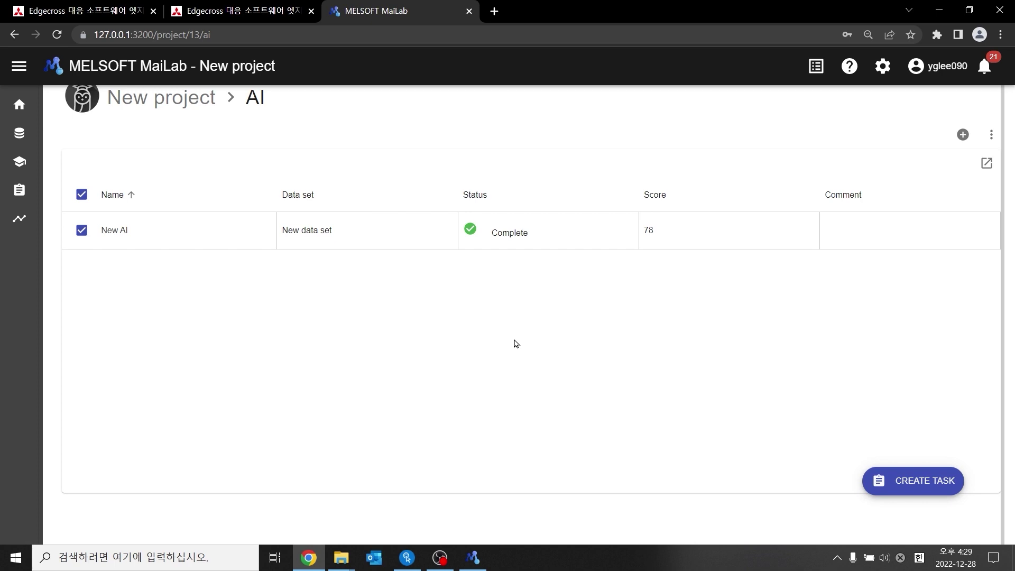
# Create a simple task named TASK002 from New AI on the Local diagnosis terminal.
pyautogui.click(82, 232)
pyautogui.click(82, 233)
pyautogui.click(938, 483)
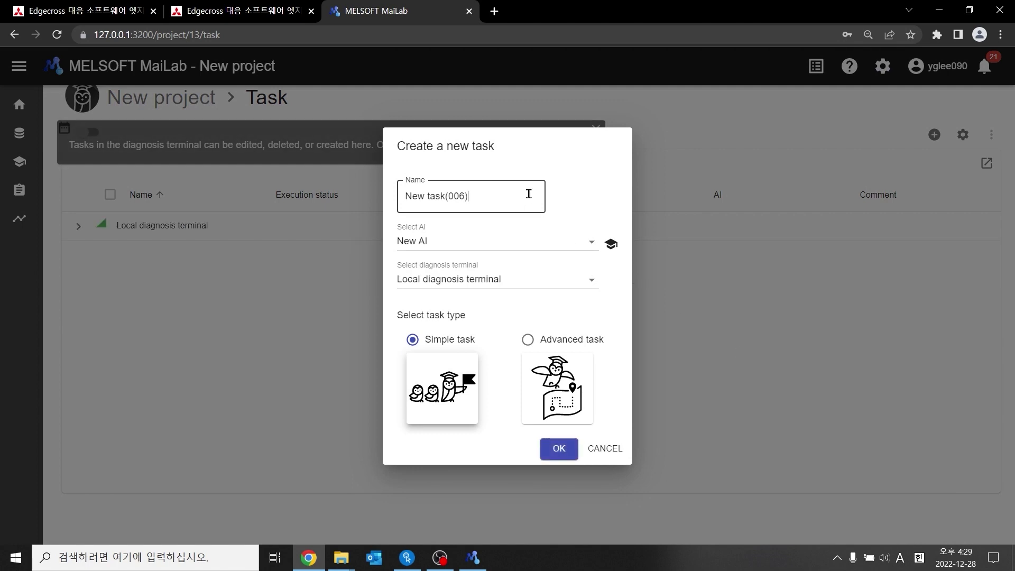
pyautogui.moveTo(517, 193); pyautogui.dragTo(378, 205)
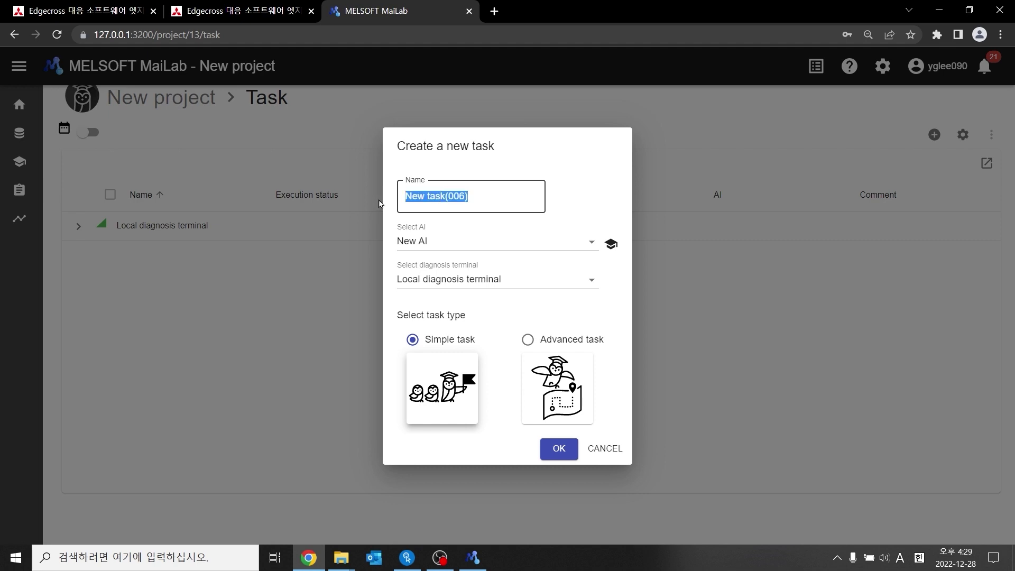
pyautogui.write('TASK')
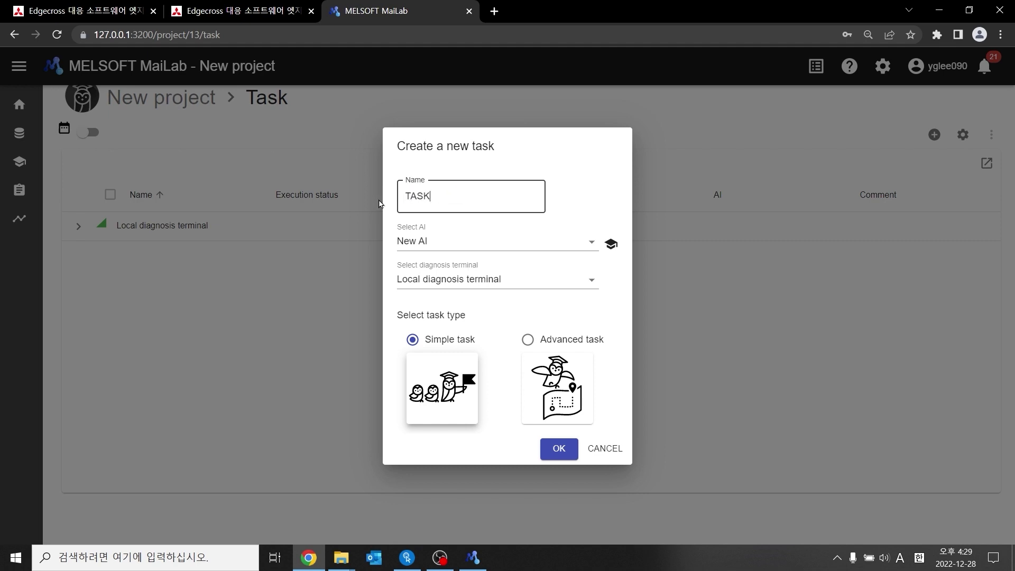
pyautogui.write('002')
pyautogui.click(469, 241)
pyautogui.click(469, 241)
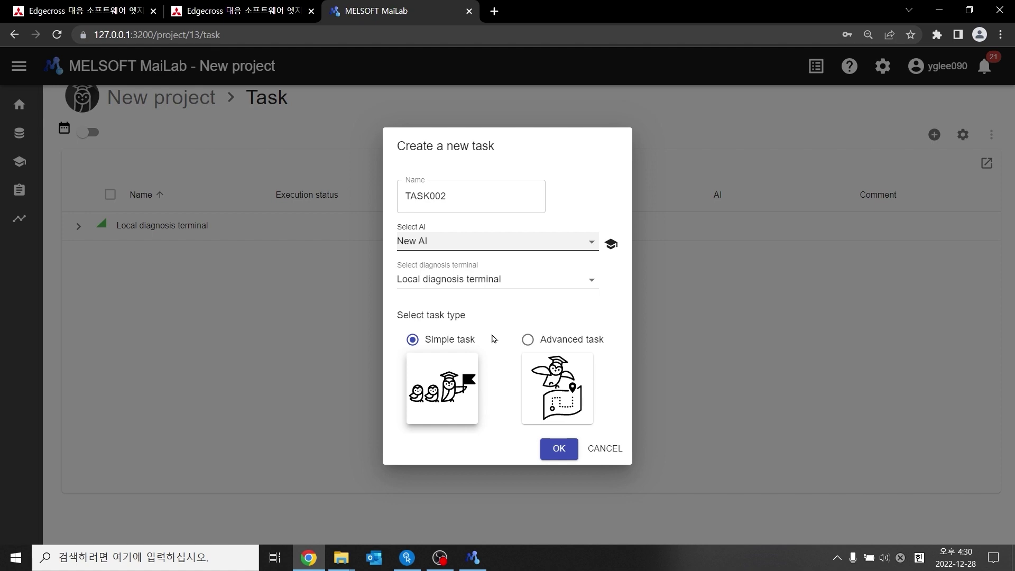
pyautogui.click(555, 454)
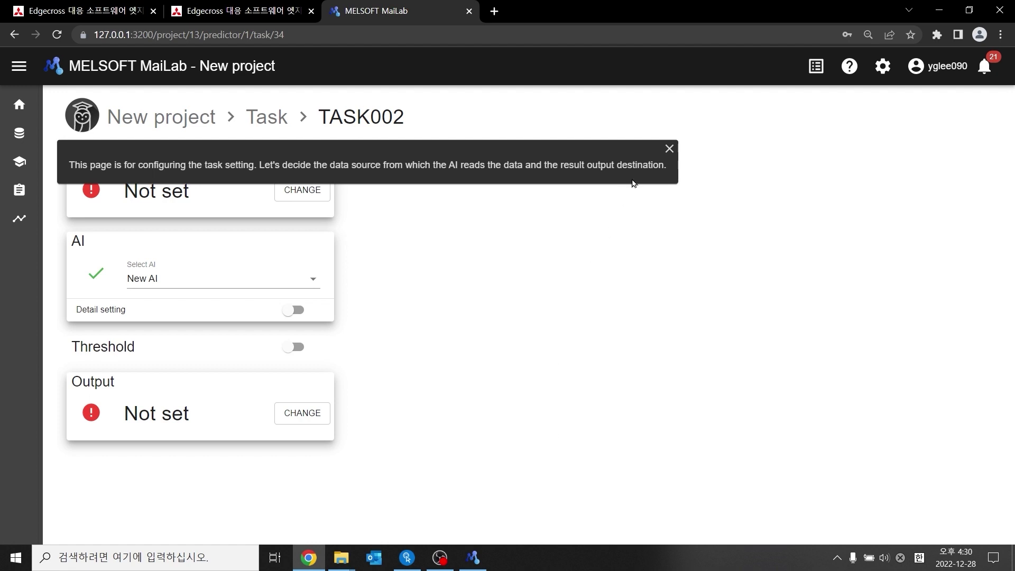
# Dismiss the task settings hint and change the input data stream's connection method to Mitsubishi Electric FA Connector.
pyautogui.click(669, 150)
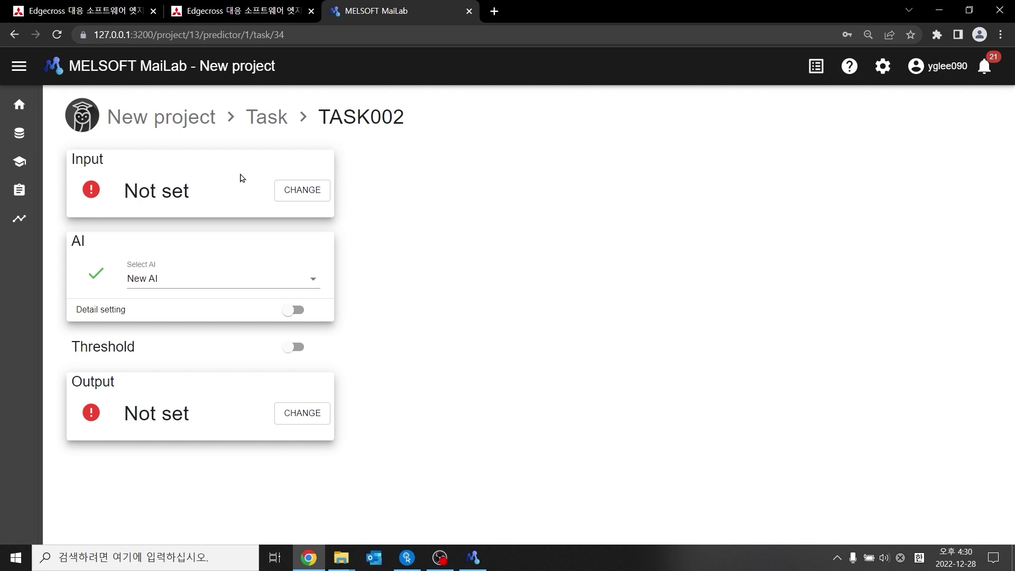
pyautogui.click(304, 189)
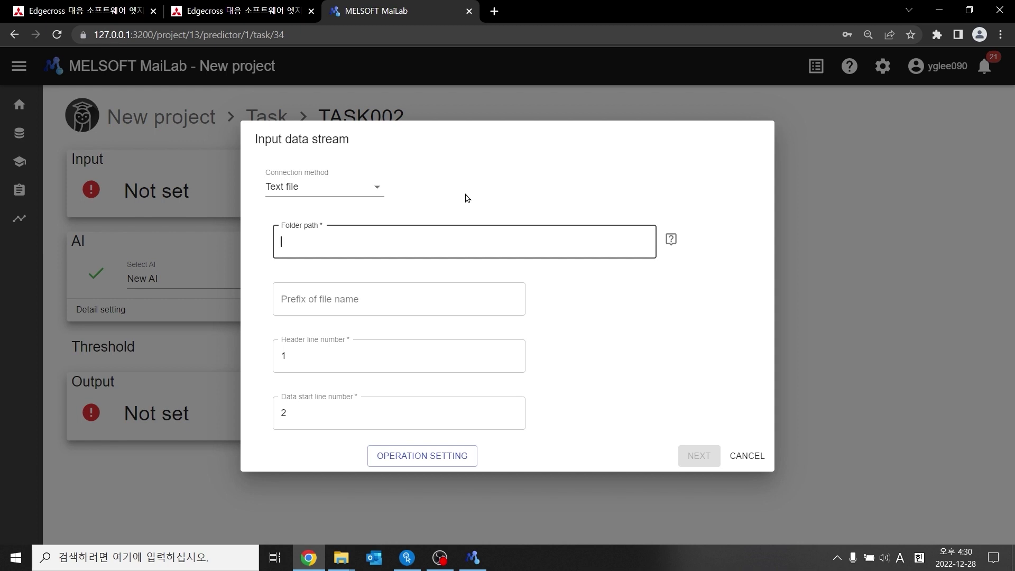
pyautogui.click(747, 457)
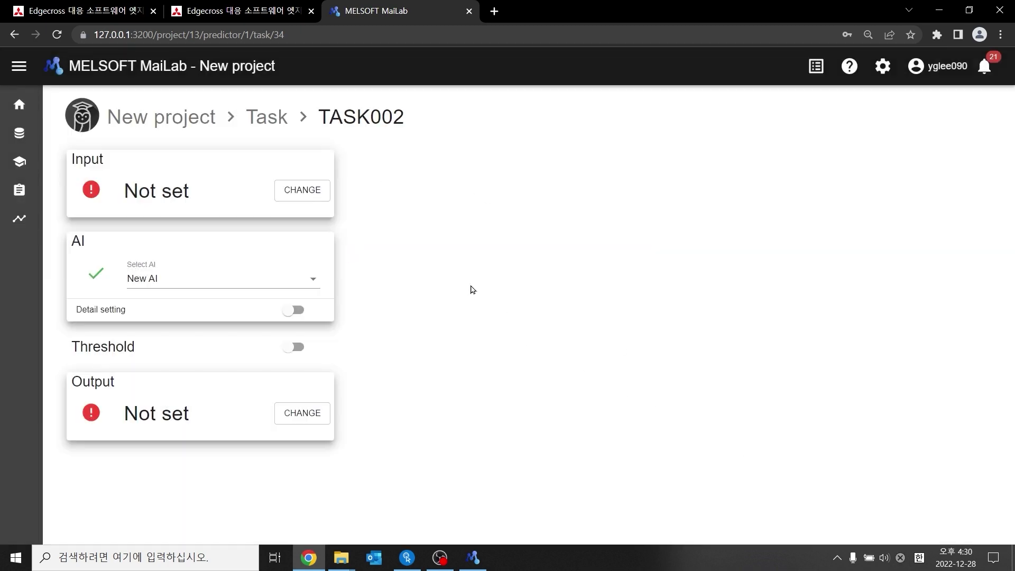
pyautogui.click(310, 193)
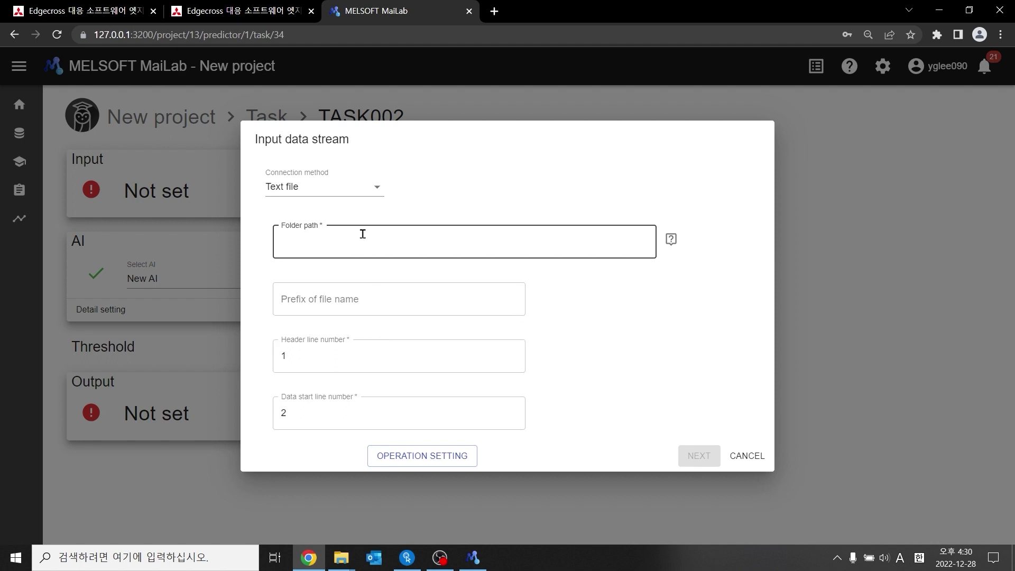
pyautogui.click(348, 196)
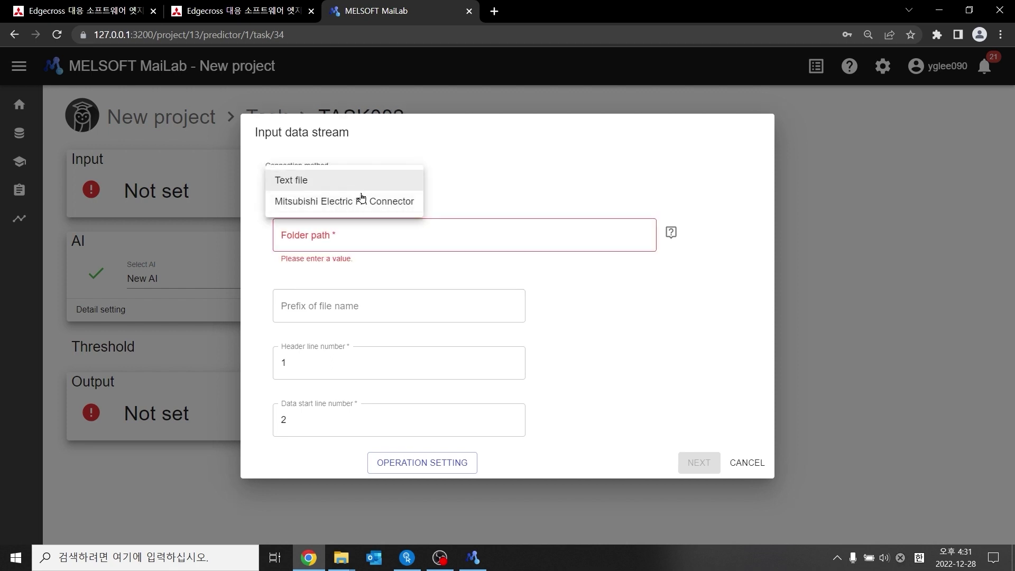
pyautogui.click(371, 201)
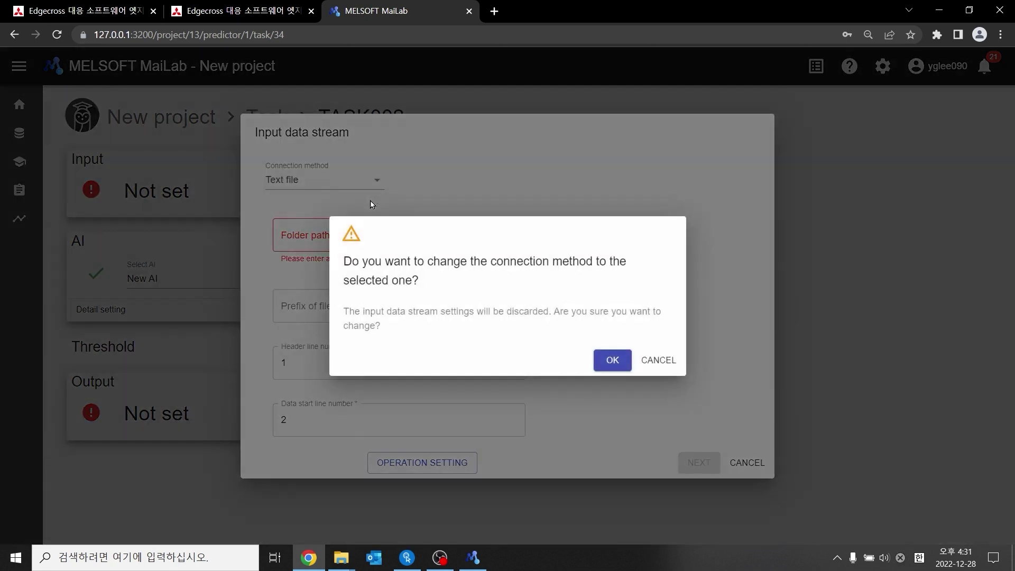
pyautogui.click(598, 358)
# Set the FA Connector's CPU series to RCPU, CPU type to R02 and PC interface to Ethernet Board, and view the device interface options.
pyautogui.click(437, 322)
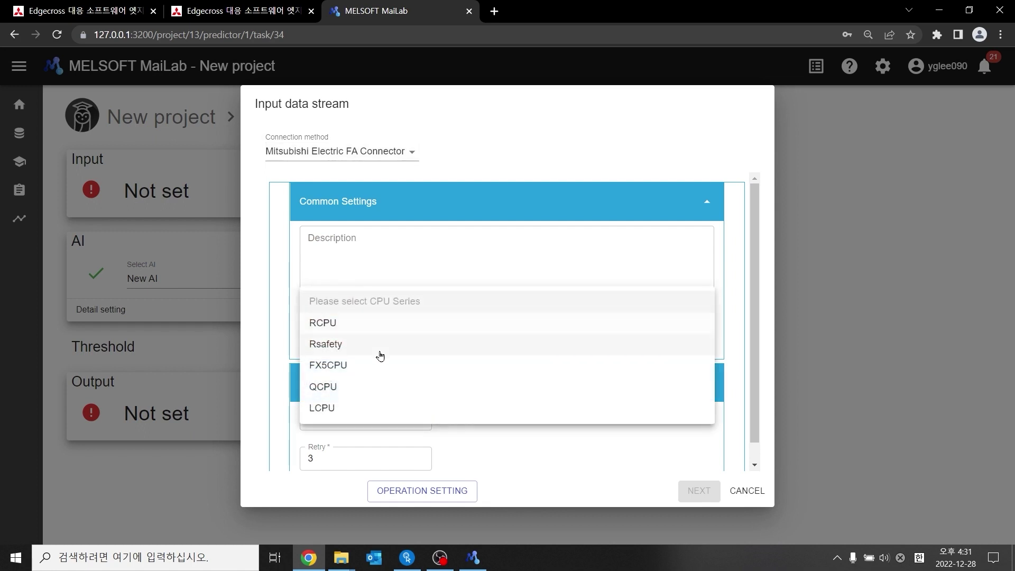
pyautogui.click(361, 323)
pyautogui.scroll(-1, 407, 374)
pyautogui.click(386, 303)
pyautogui.click(391, 344)
pyautogui.click(399, 388)
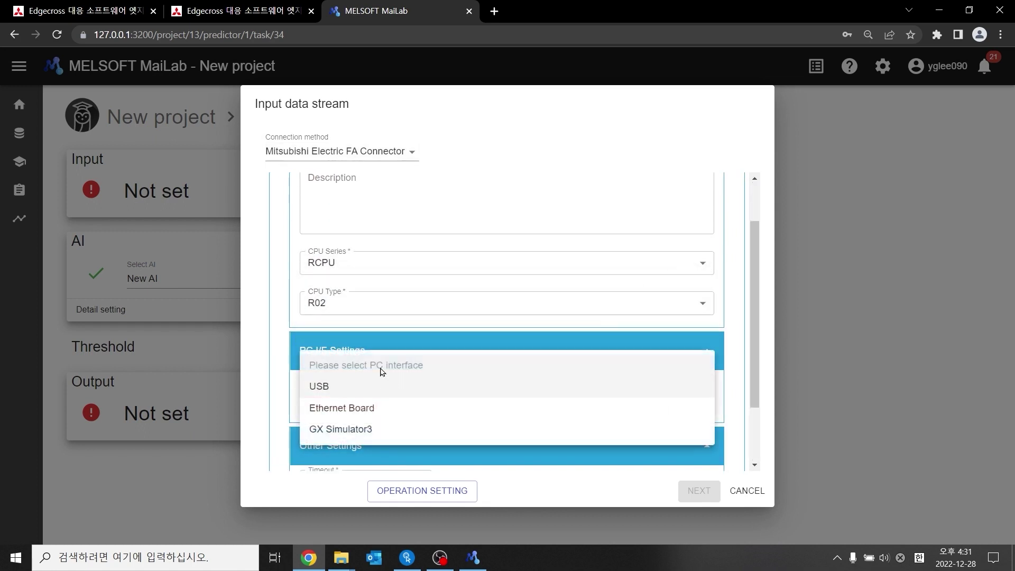
pyautogui.click(356, 408)
pyautogui.scroll(-2, 373, 429)
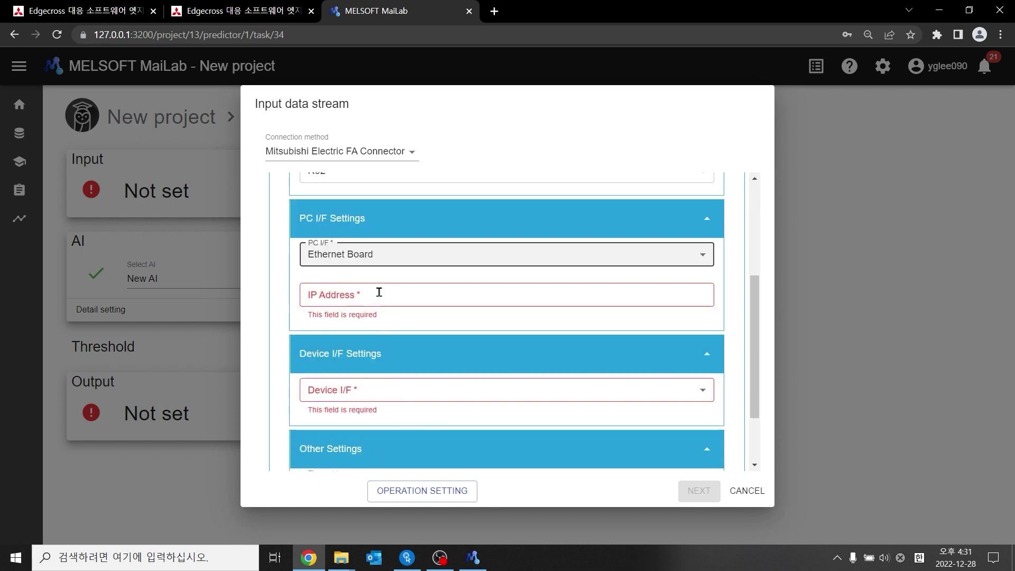
pyautogui.click(378, 393)
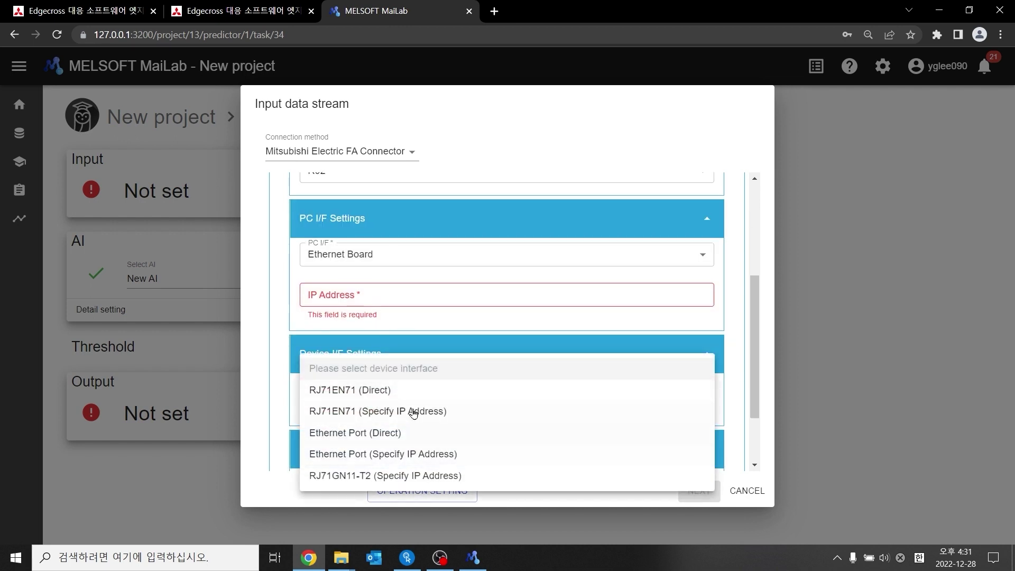
pyautogui.click(374, 324)
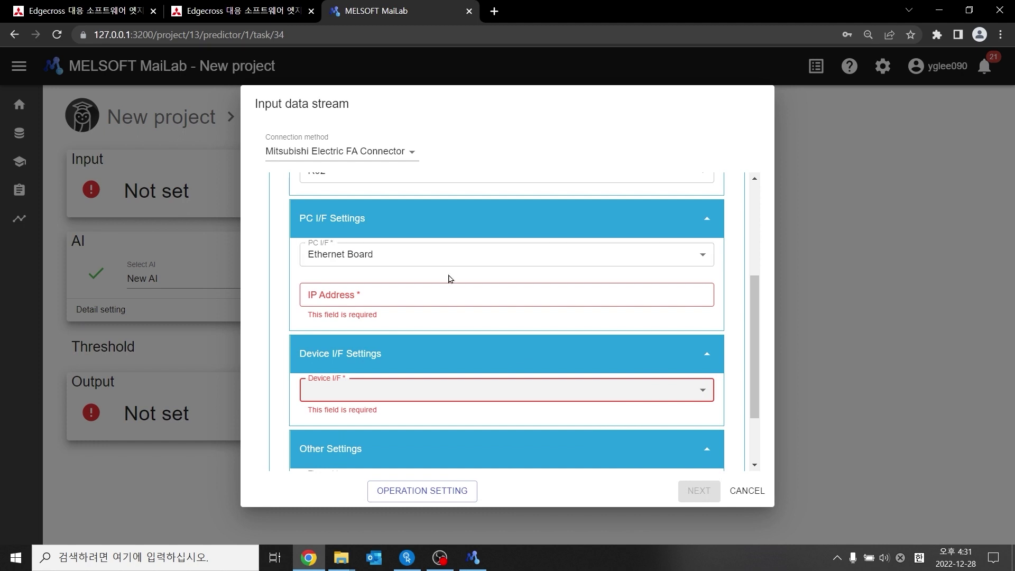
pyautogui.scroll(1, 604, 344)
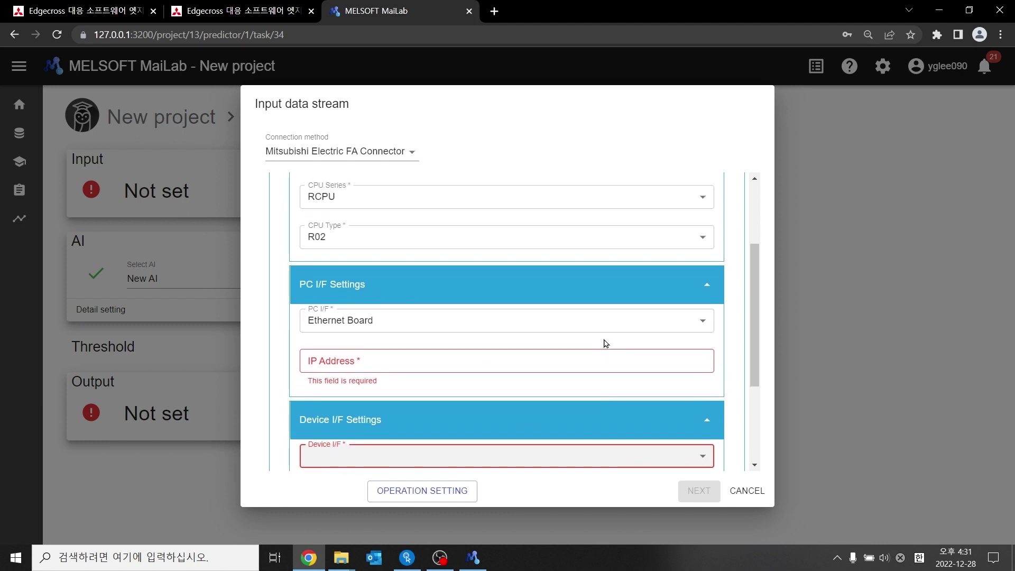
pyautogui.scroll(2, 578, 333)
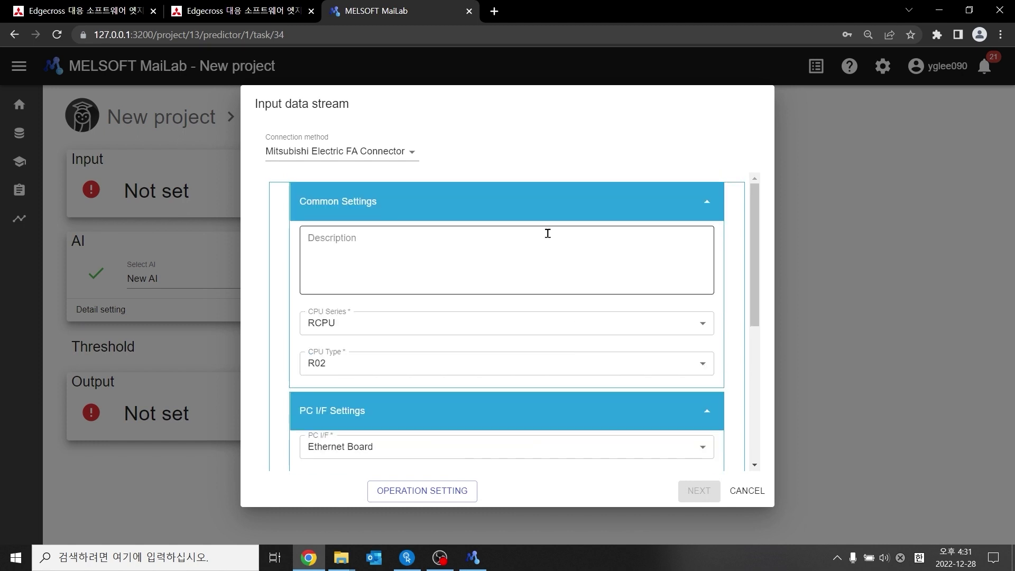
# Change the input data stream's connection method back to Text file and accept discarding the connector settings.
pyautogui.click(402, 152)
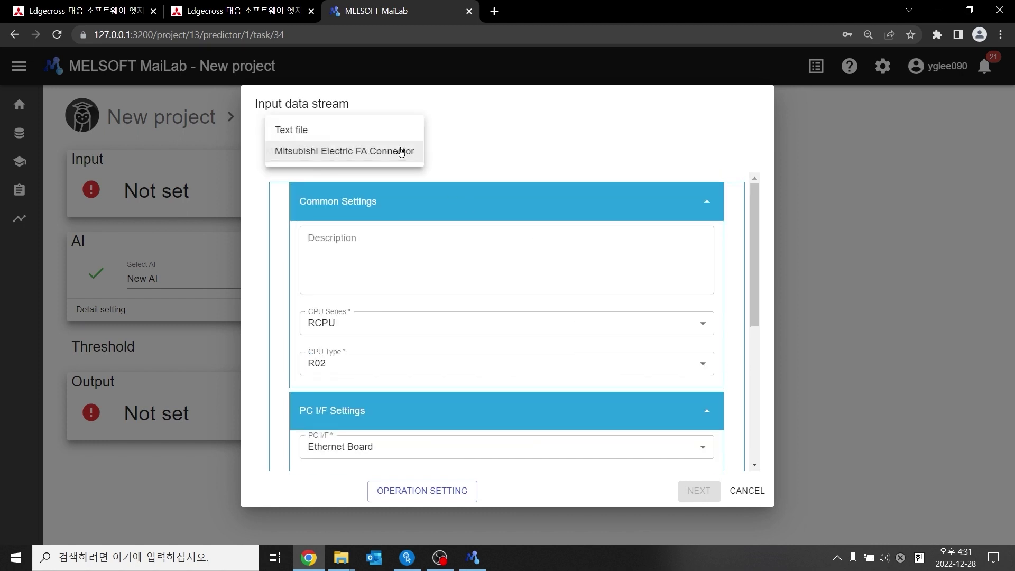
pyautogui.click(370, 131)
pyautogui.click(610, 359)
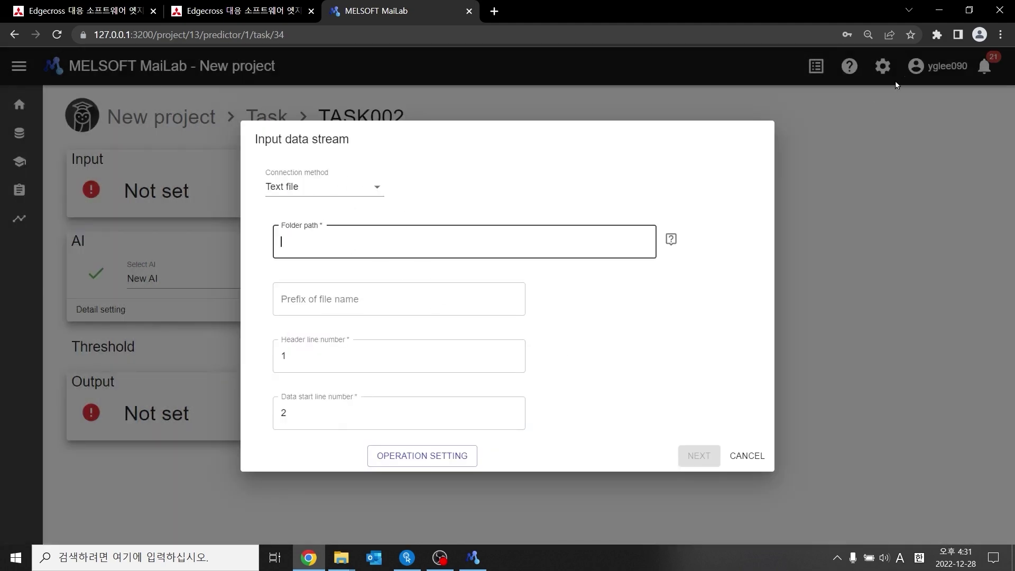
# Copy the path of the Collect folder inside MaiLab_Basic from File Explorer and enter it as the input stream's folder path in Chrome.
pyautogui.click(939, 10)
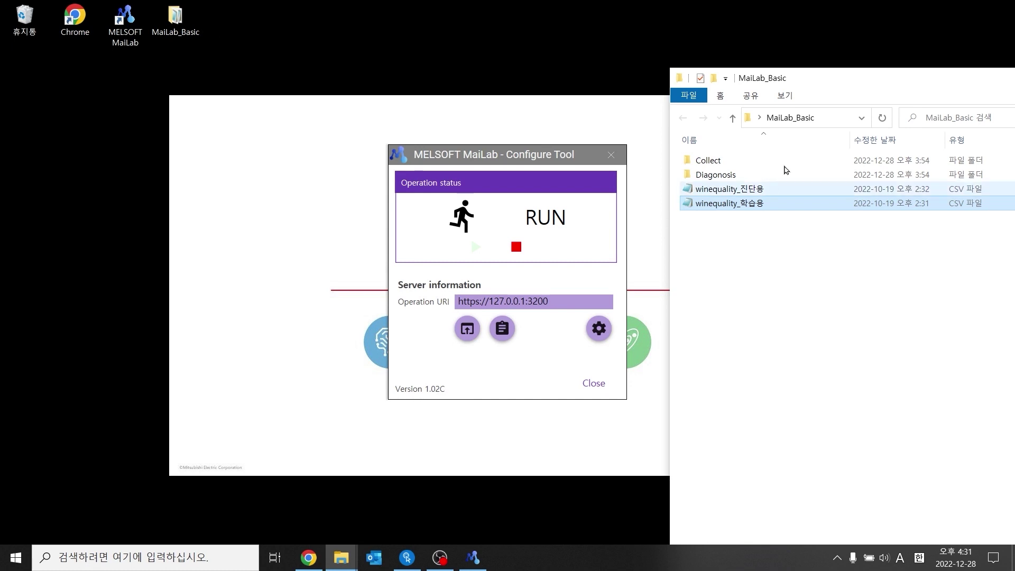
pyautogui.doubleClick(771, 78)
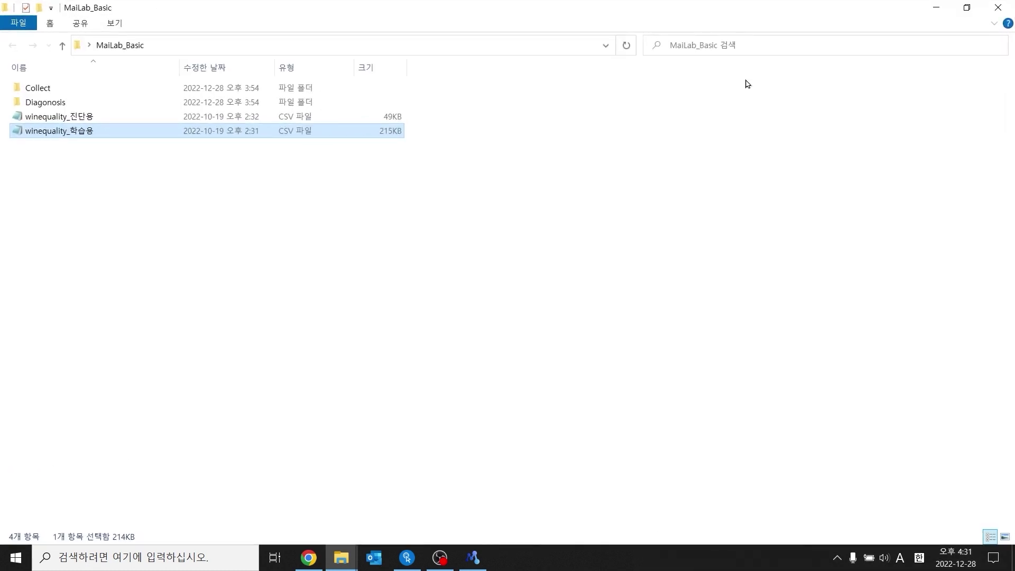
pyautogui.doubleClick(167, 89)
pyautogui.click(211, 46)
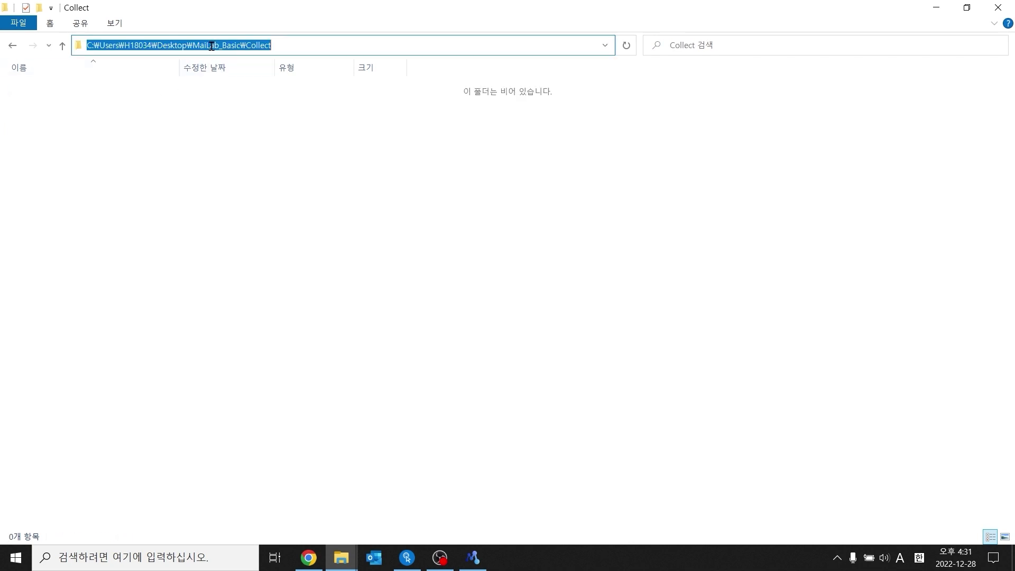
pyautogui.click(475, 560)
pyautogui.click(309, 558)
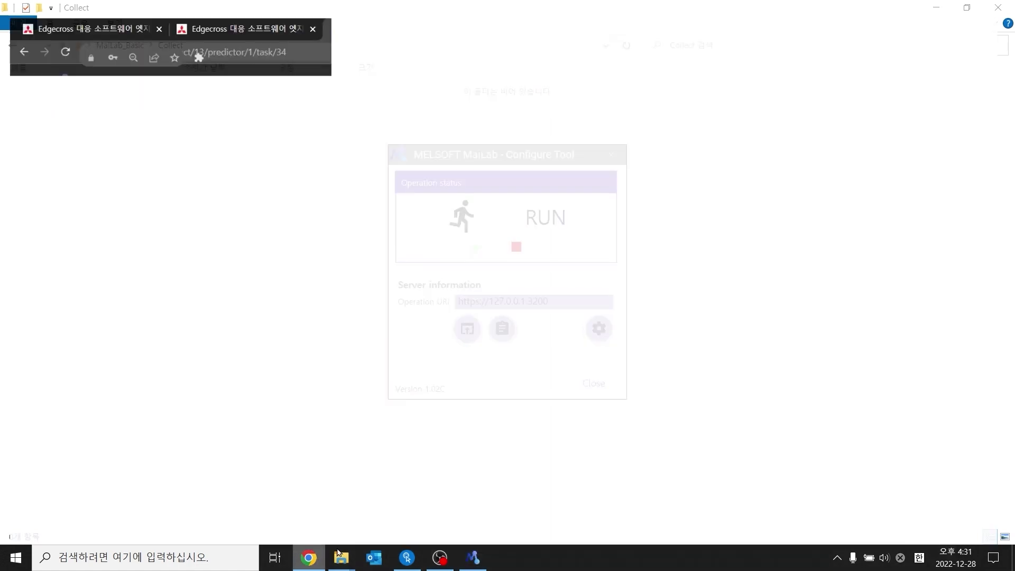
pyautogui.write('C:\\Users\\H18034\\Desktop\\MaiLab_Basic\\Collect')
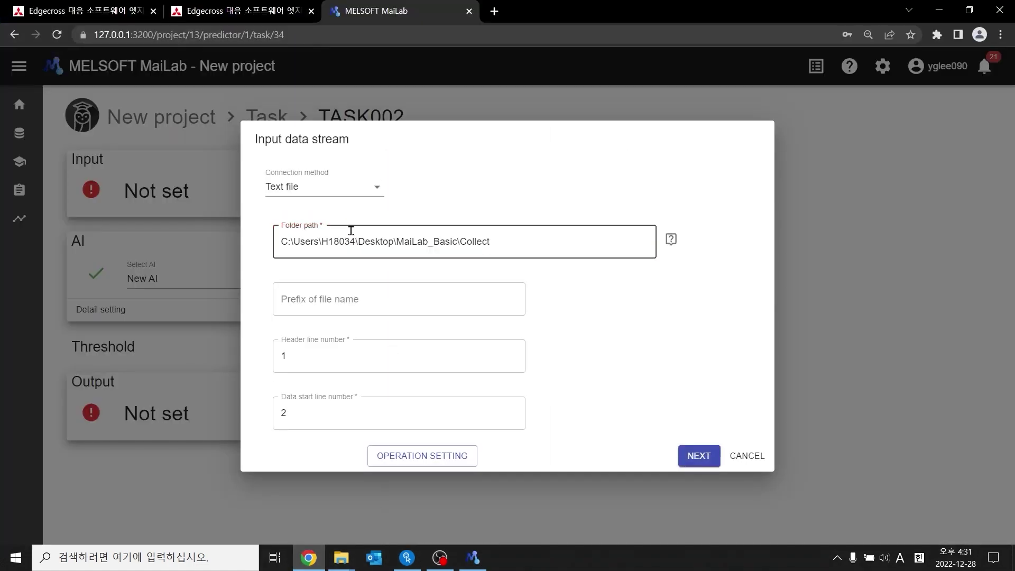
# Copy winequality from the diagnosis CSV's name in the MaiLab_Basic folder and enter it as the input stream's file name prefix.
pyautogui.click(376, 304)
pyautogui.moveTo(349, 562)
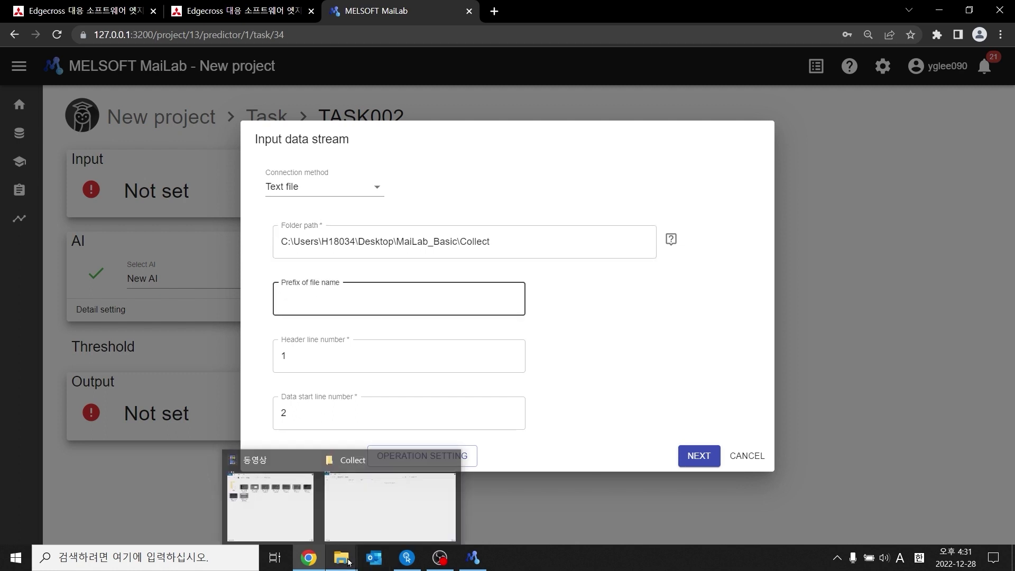
pyautogui.click(378, 531)
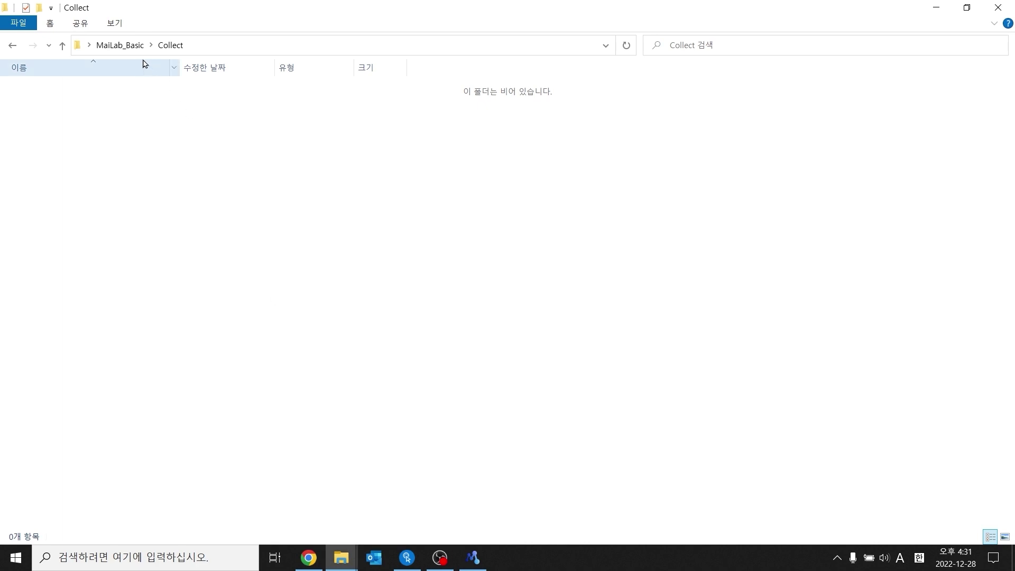
pyautogui.click(131, 47)
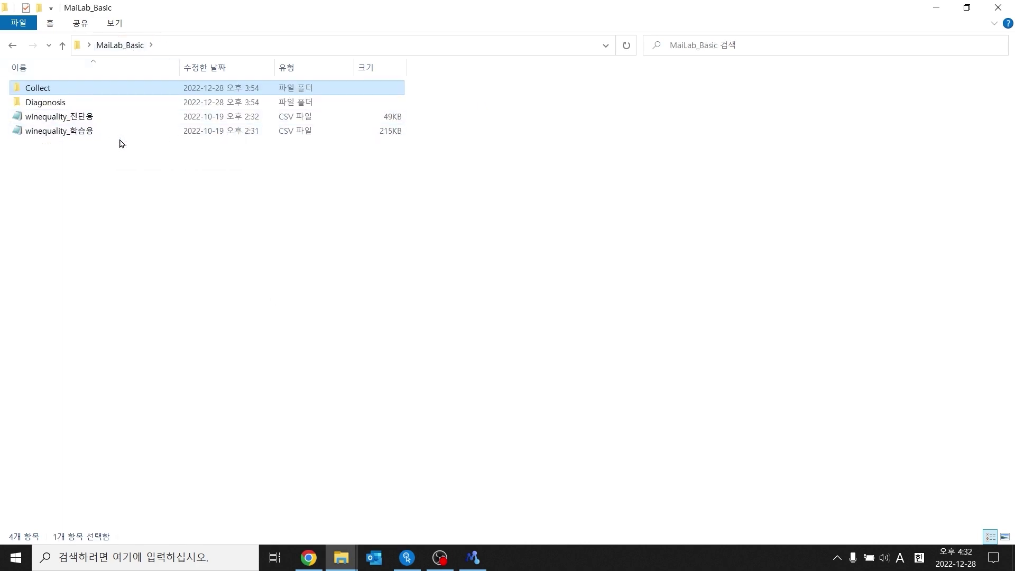
pyautogui.click(88, 124)
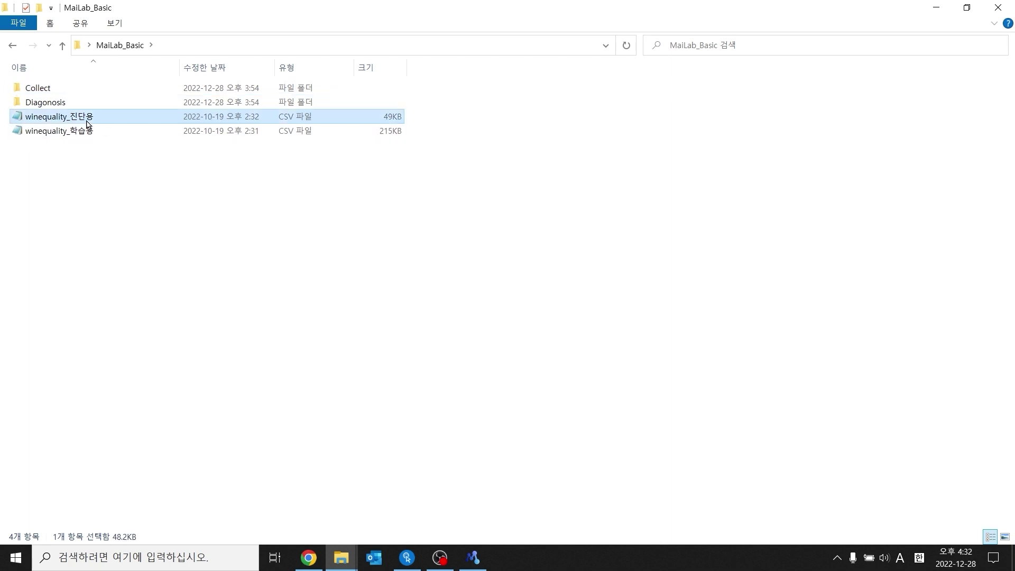
pyautogui.press('F2')
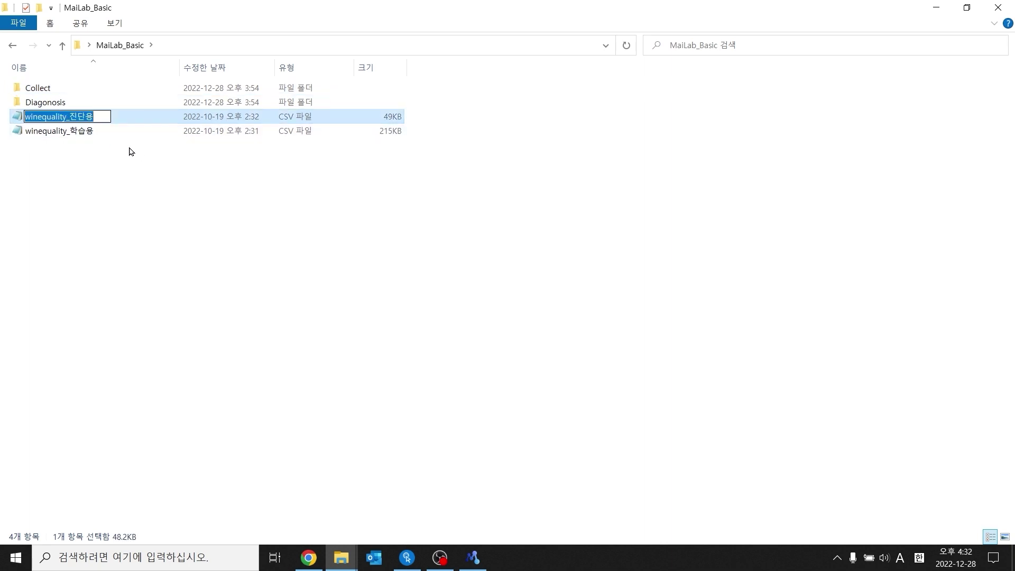
pyautogui.click(67, 115)
pyautogui.moveTo(67, 116); pyautogui.dragTo(19, 119)
pyautogui.hotkey('ctrl', 'c')
pyautogui.click(309, 557)
pyautogui.hotkey('ctrl', 'v')
pyautogui.click(613, 341)
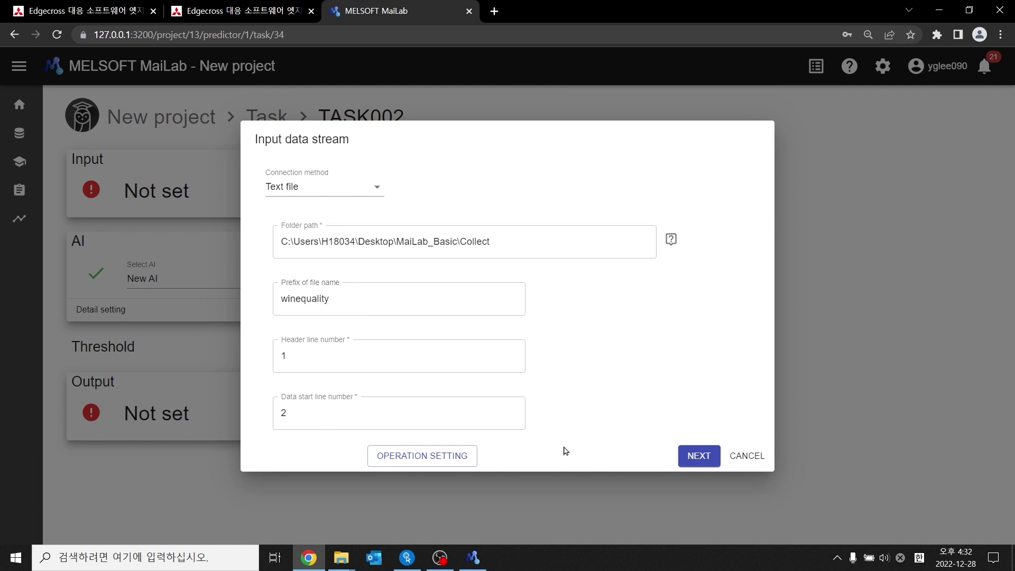
# Check the CSV files in the MaiLab_Basic folder again and proceed to the input stream's data assignment setting.
pyautogui.moveTo(347, 559)
pyautogui.click(352, 517)
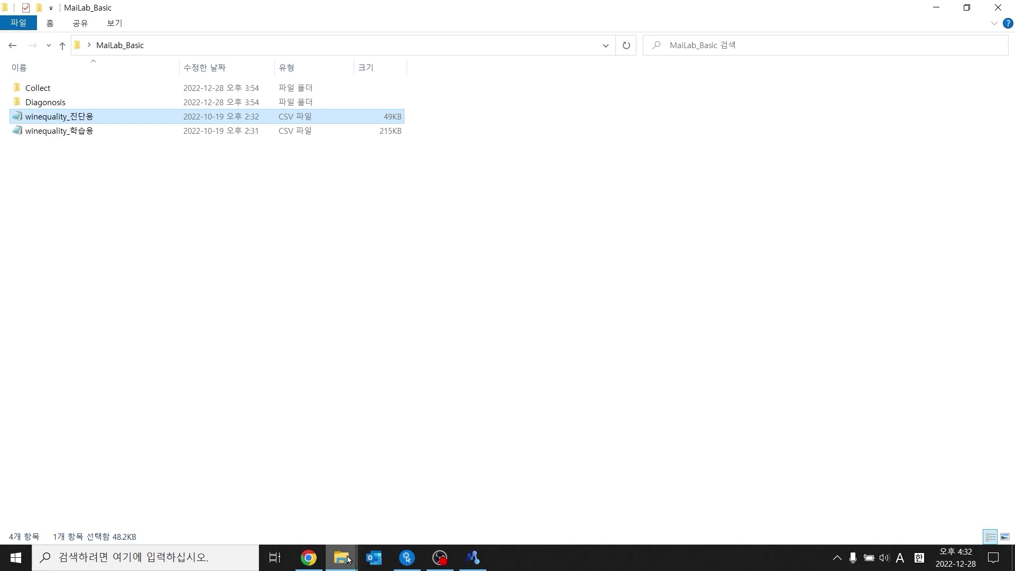
pyautogui.moveTo(341, 556)
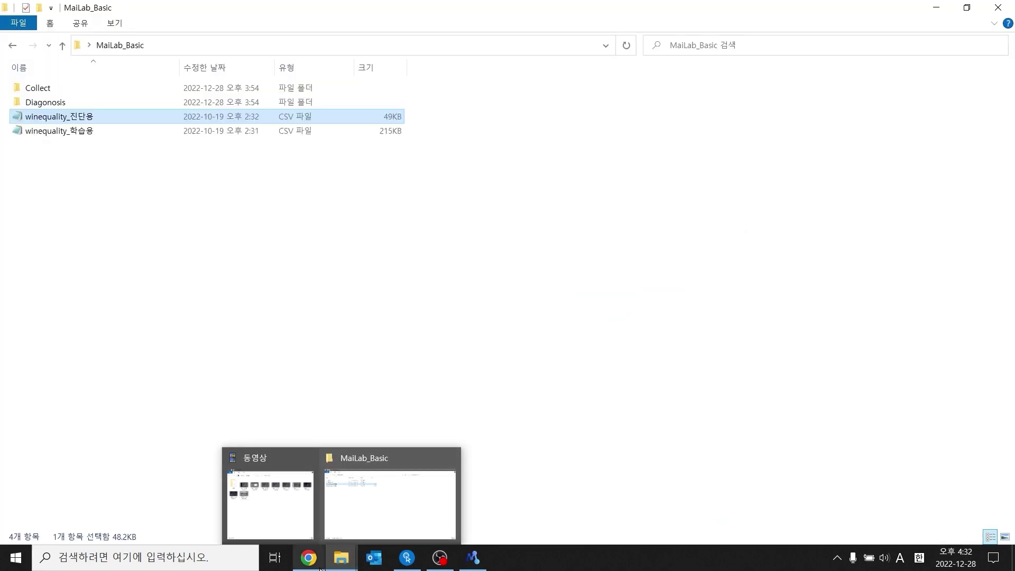
pyautogui.click(309, 557)
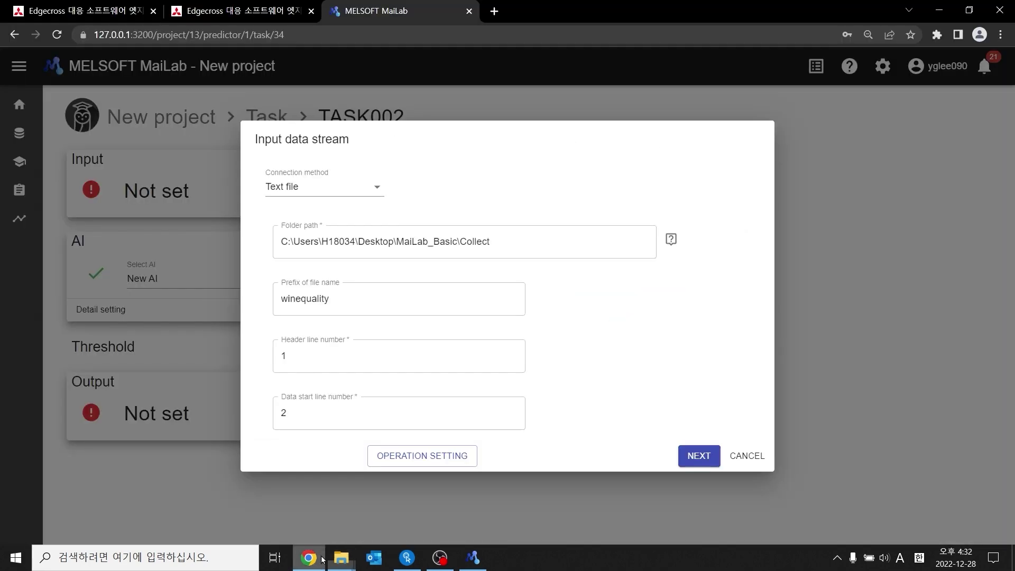
pyautogui.click(698, 455)
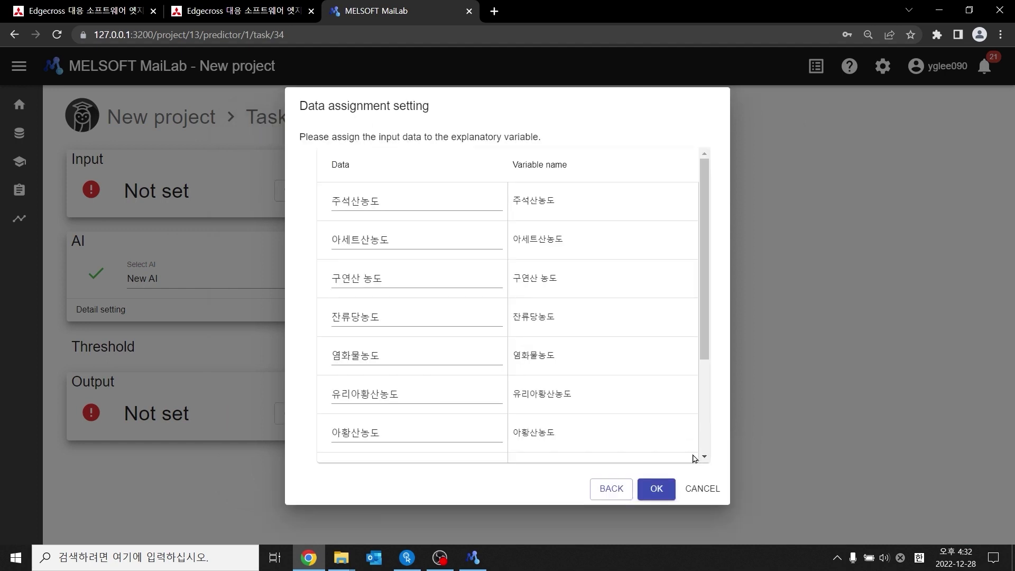
# Review the assignment of input data to all explanatory variables and accept the data assignment setting.
pyautogui.scroll(-3, 549, 295)
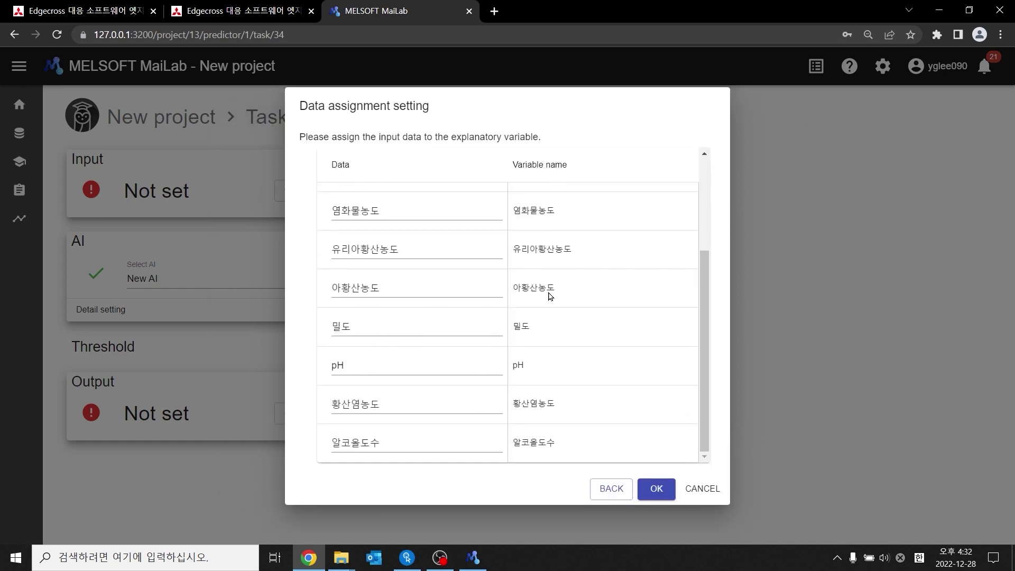
pyautogui.scroll(4, 539, 296)
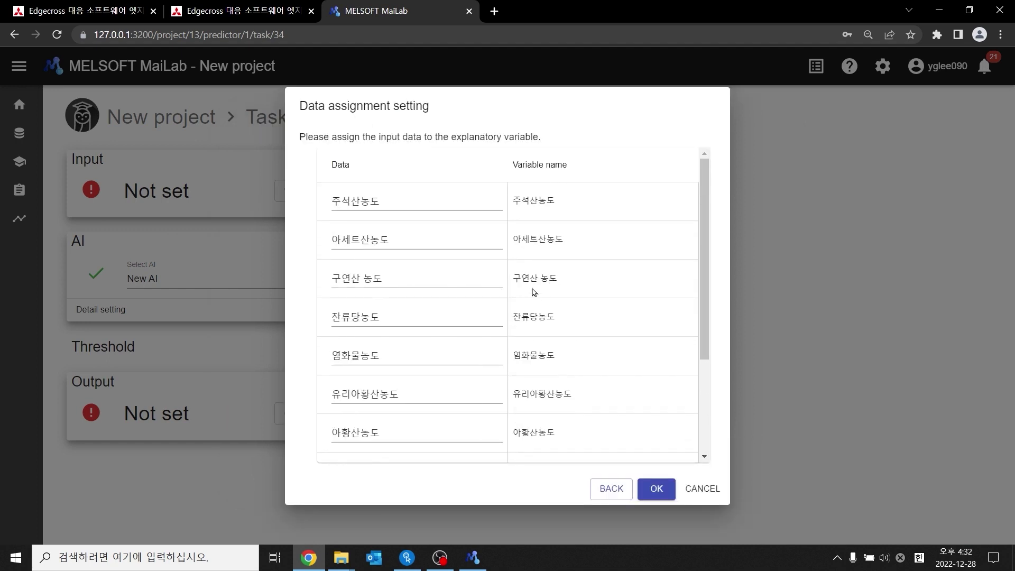
pyautogui.scroll(-3, 534, 292)
pyautogui.scroll(4, 529, 300)
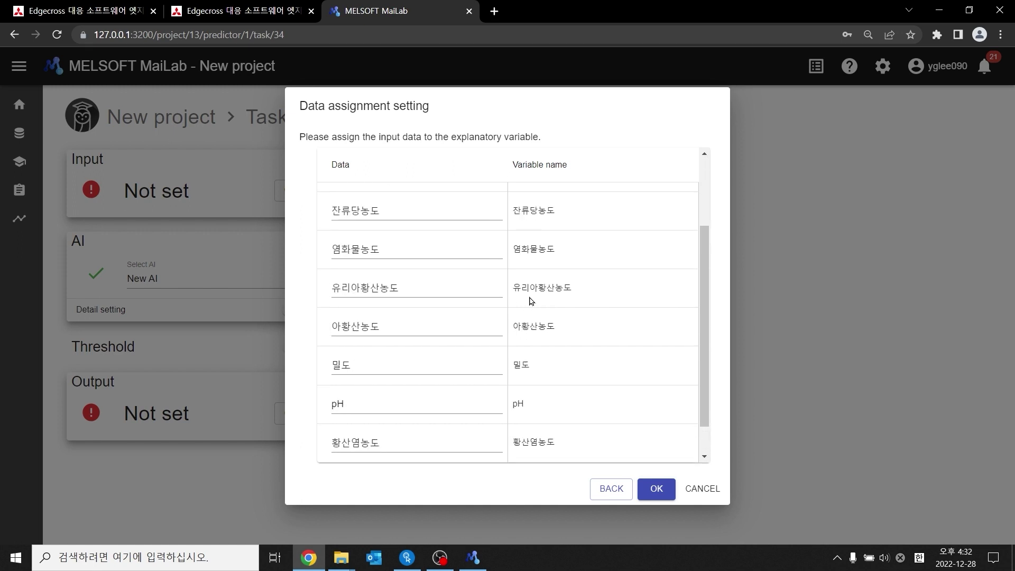
pyautogui.scroll(-4, 432, 384)
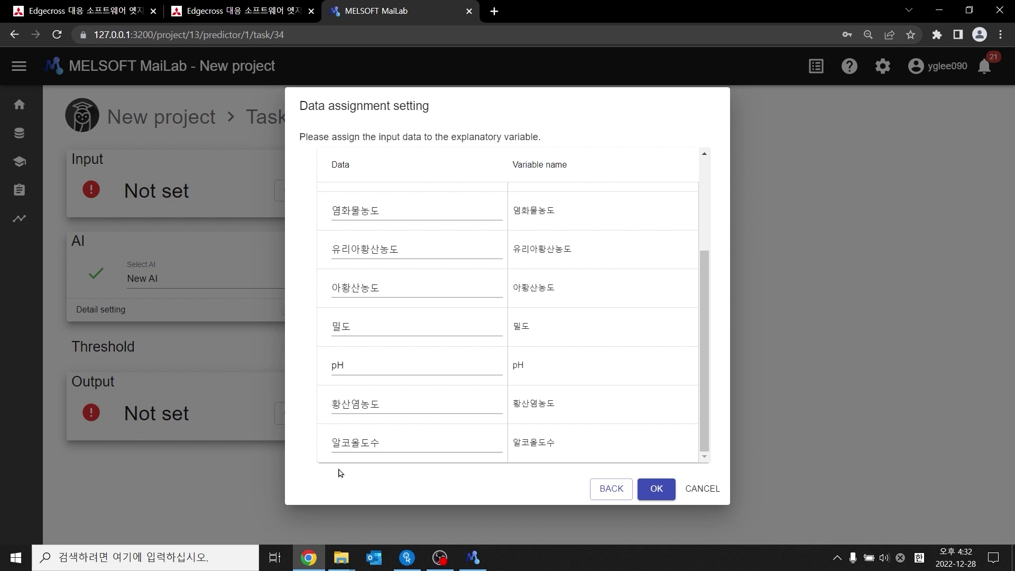
pyautogui.scroll(4, 404, 323)
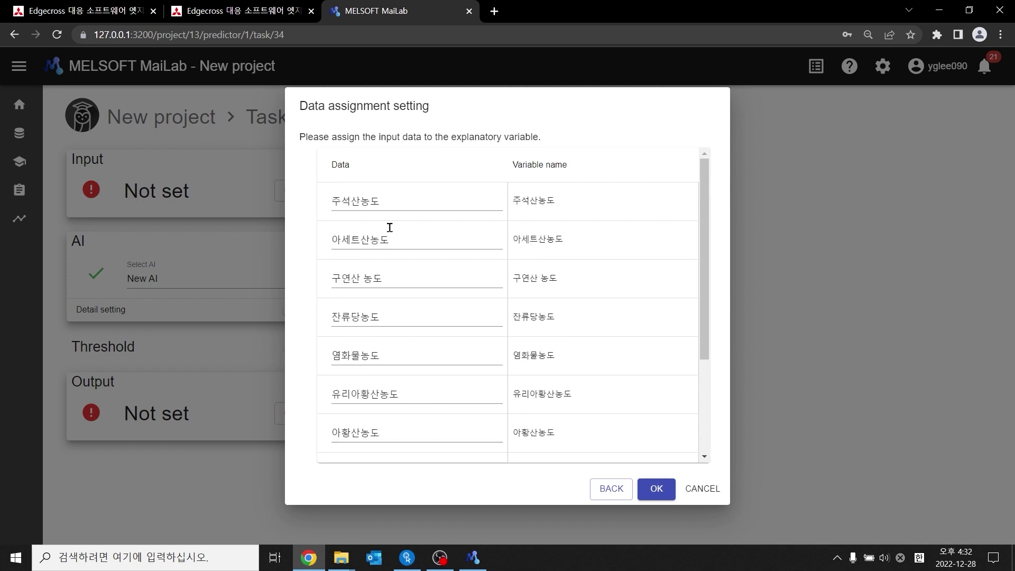
pyautogui.scroll(-4, 503, 390)
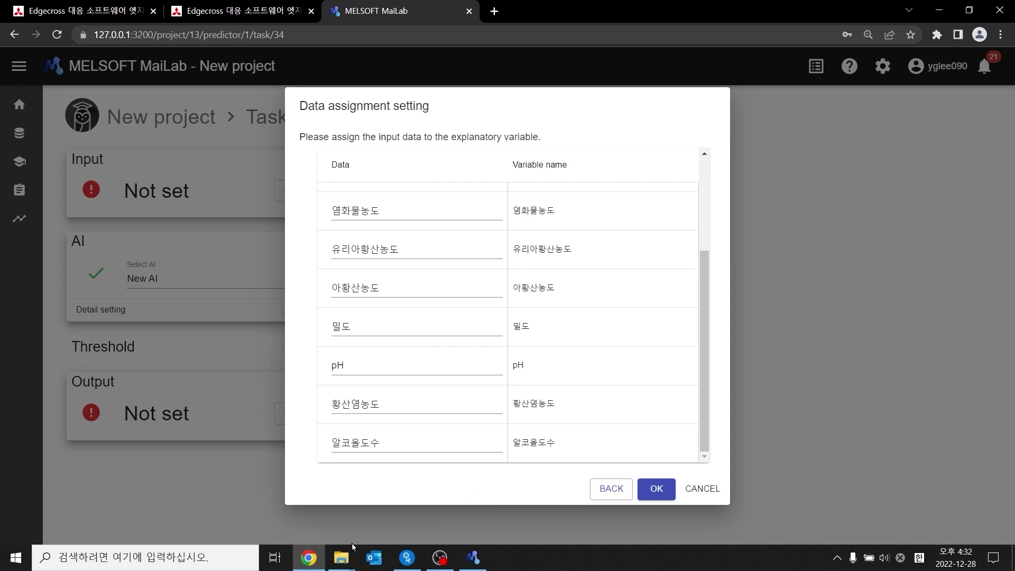
pyautogui.click(649, 491)
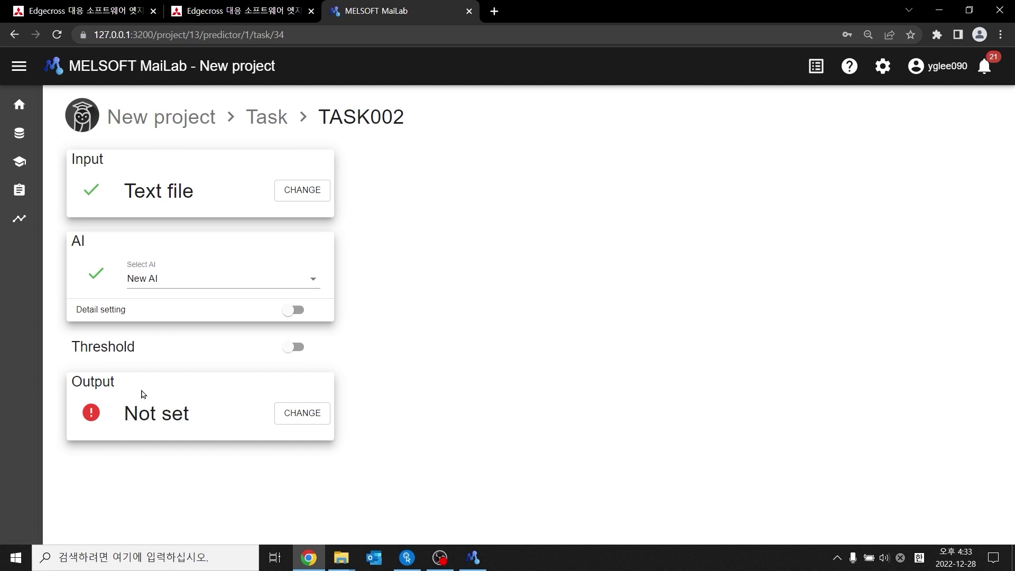
# Open TASK002's output data stream settings and choose Text file as the connection method.
pyautogui.click(287, 410)
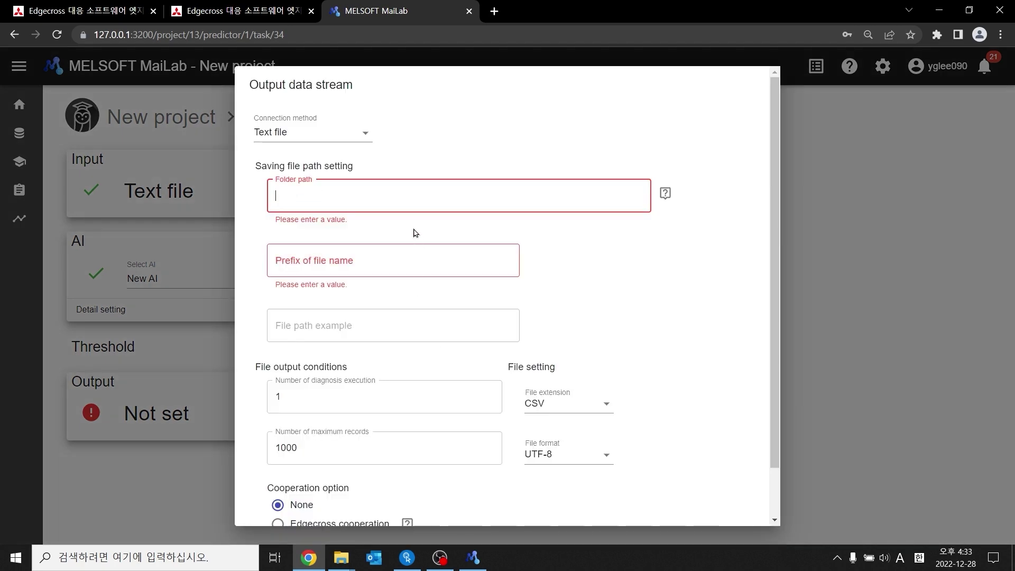
pyautogui.click(352, 134)
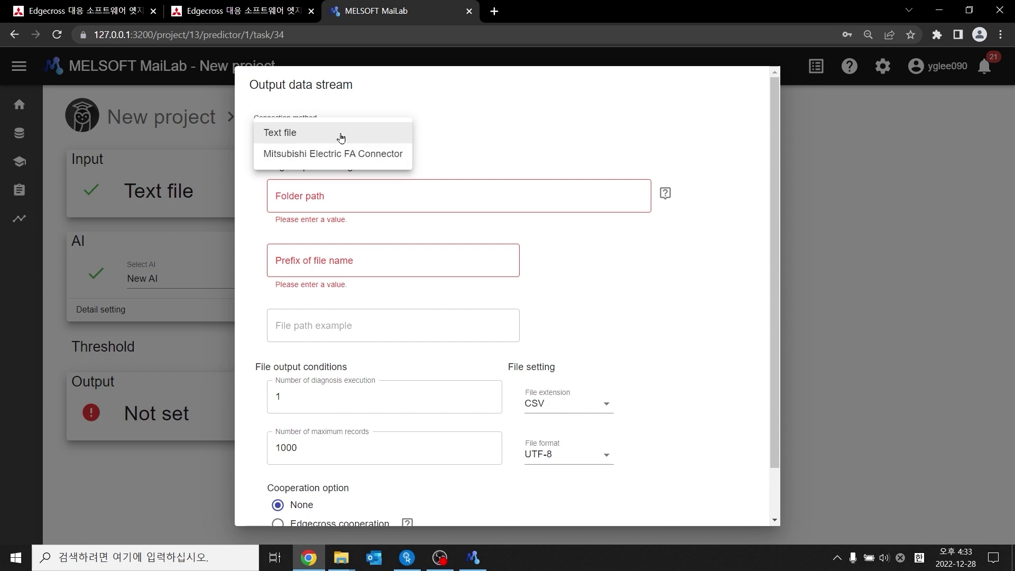
pyautogui.click(341, 138)
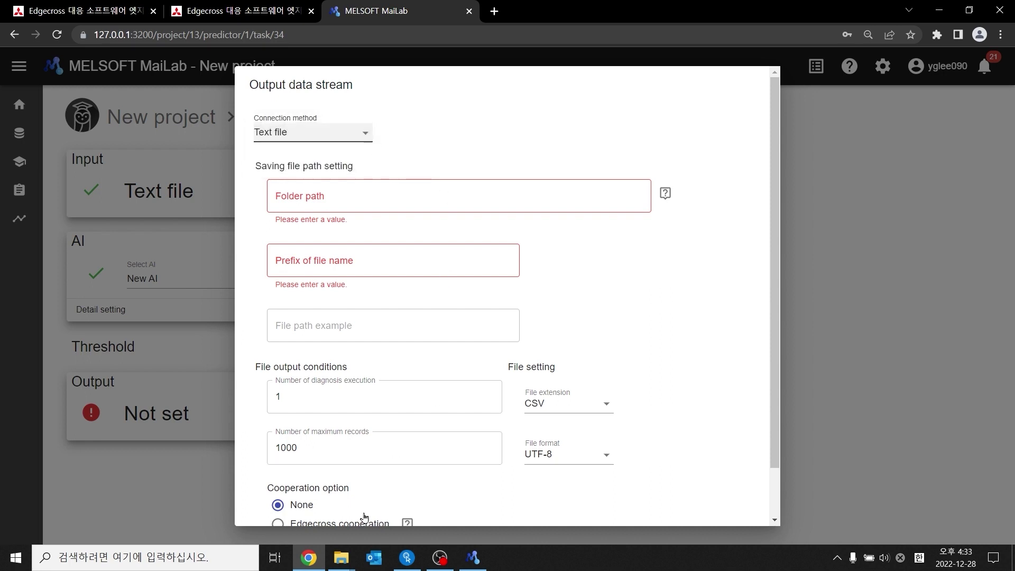
pyautogui.moveTo(341, 561)
pyautogui.click(394, 529)
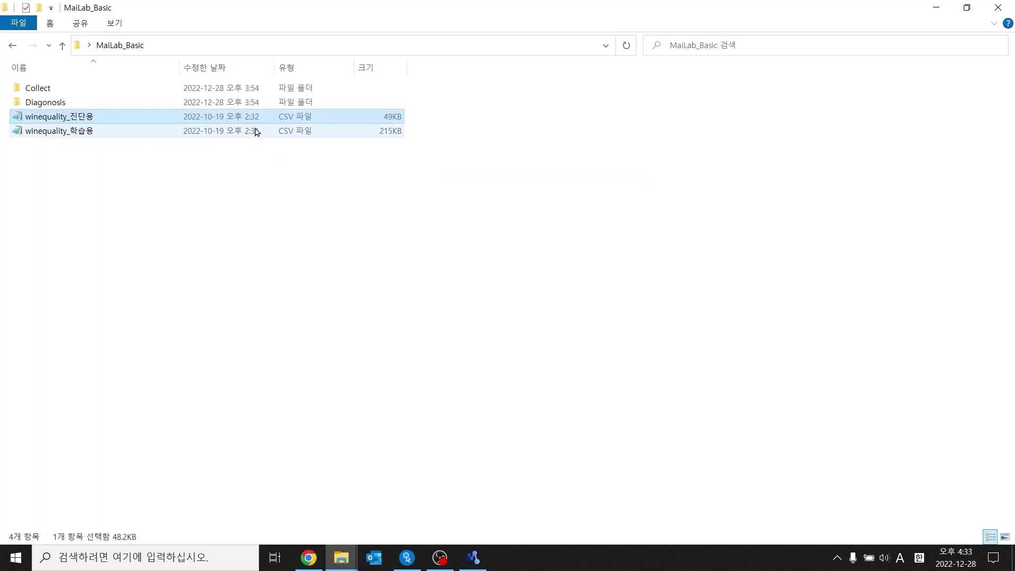
pyautogui.doubleClick(188, 103)
pyautogui.click(203, 90)
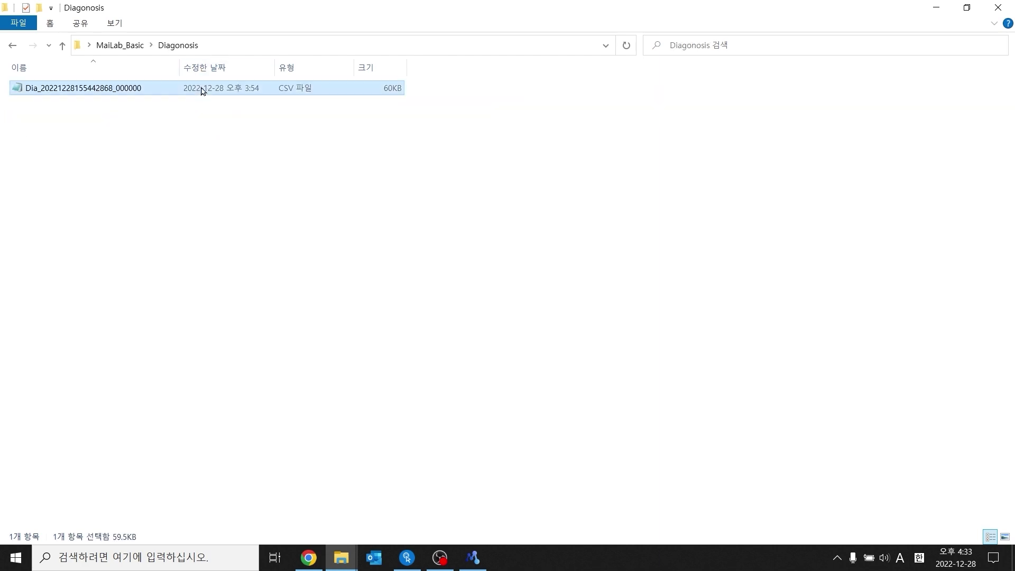
# Copy the path of the MaiLab_Basic\Diagonosis folder and enter it as the output stream's folder path in MaiLab.
pyautogui.click(243, 45)
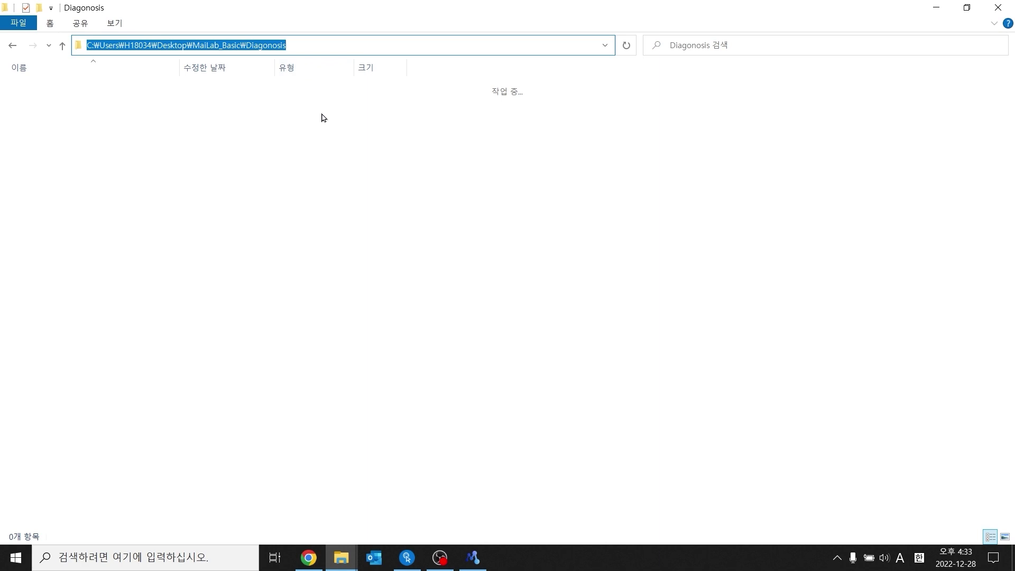
pyautogui.click(936, 7)
pyautogui.click(469, 199)
pyautogui.write('C:\\Users\\H18034\\Desktop\\MaiLab_Basic\\Diagonosis')
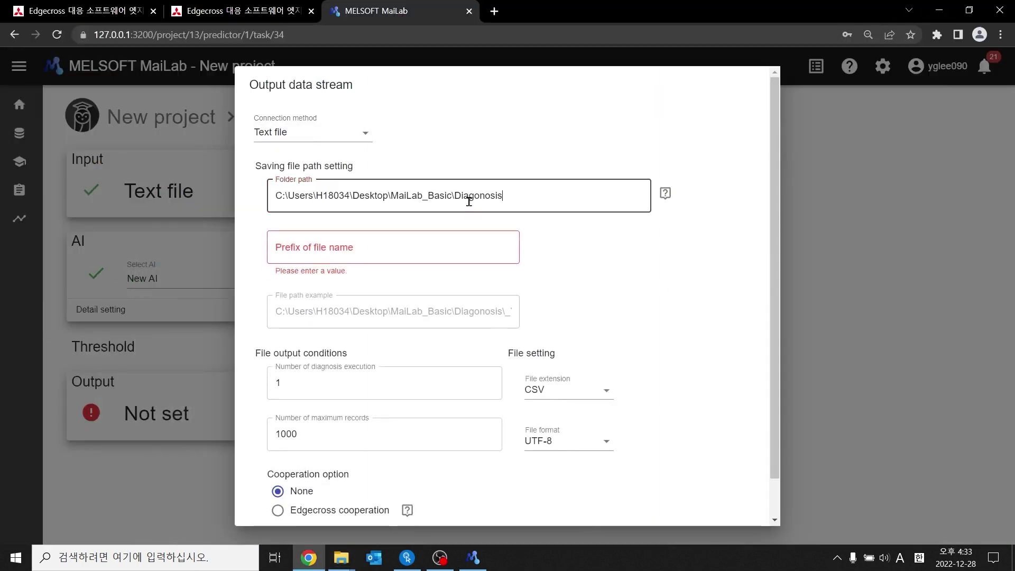
# Set the output file name prefix to Dia and proceed to the output variable setting.
pyautogui.click(456, 238)
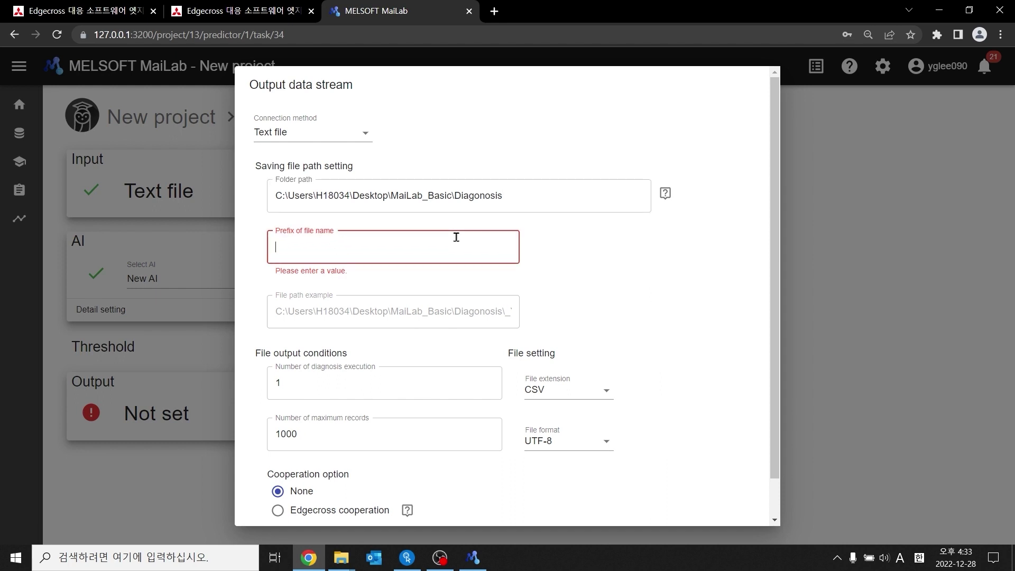
pyautogui.write('Dia')
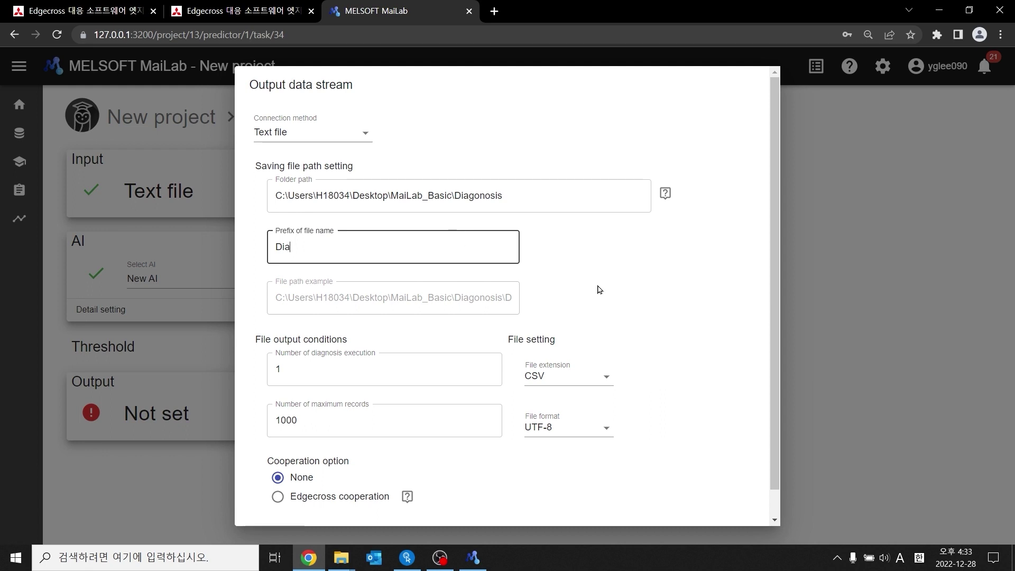
pyautogui.scroll(-1, 658, 343)
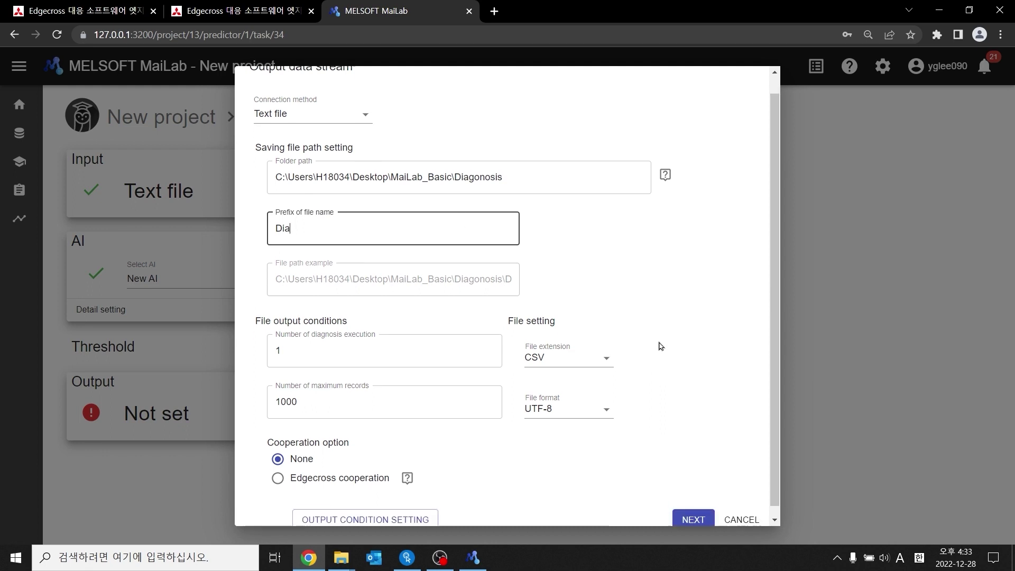
pyautogui.click(693, 508)
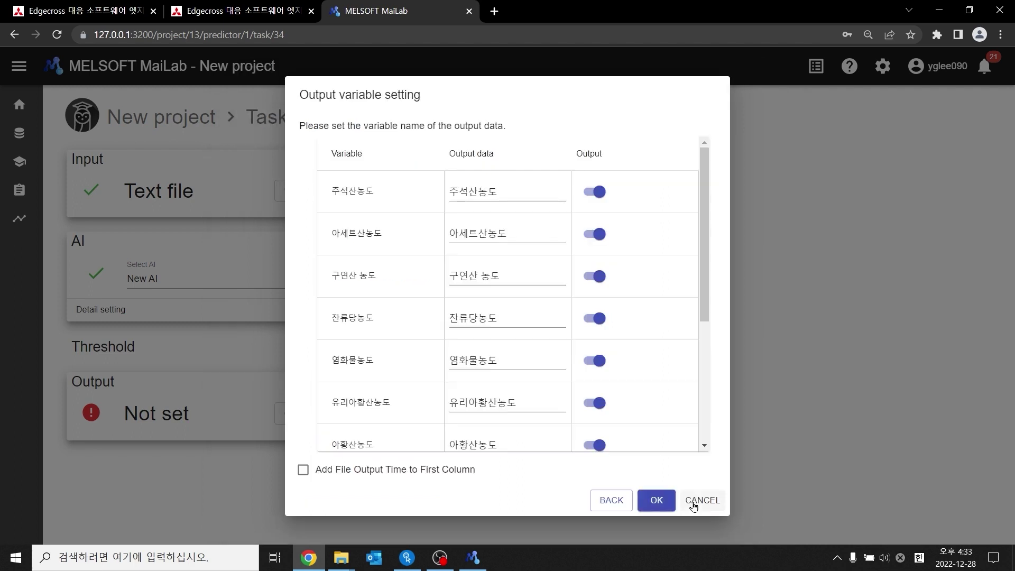
# Review the output data names and output switches of all variables in the output variable setting.
pyautogui.scroll(-4, 620, 349)
pyautogui.scroll(5, 620, 344)
pyautogui.scroll(-5, 594, 268)
pyautogui.scroll(5, 525, 222)
pyautogui.scroll(-5, 502, 185)
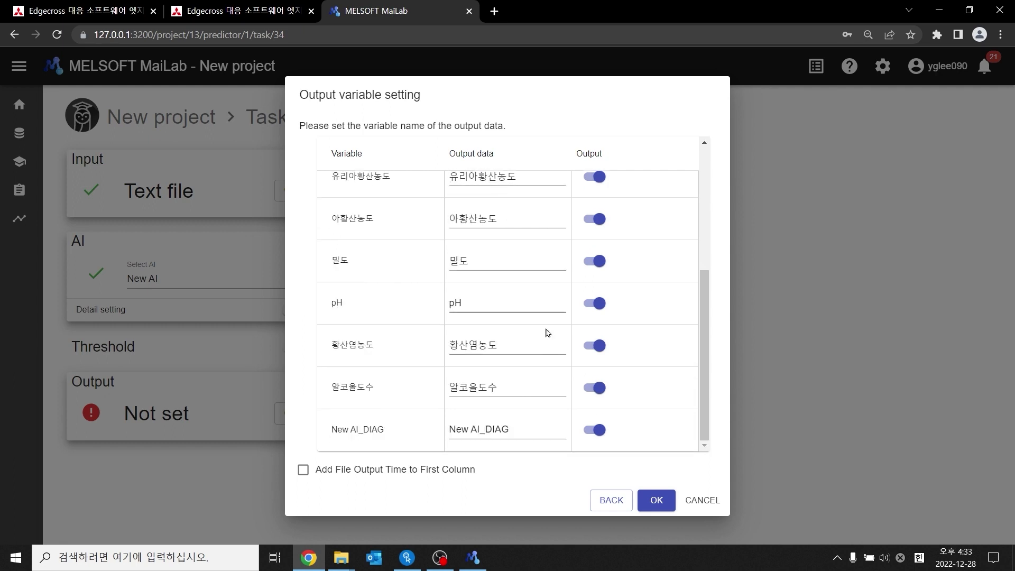
pyautogui.scroll(2, 437, 396)
pyautogui.scroll(3, 395, 170)
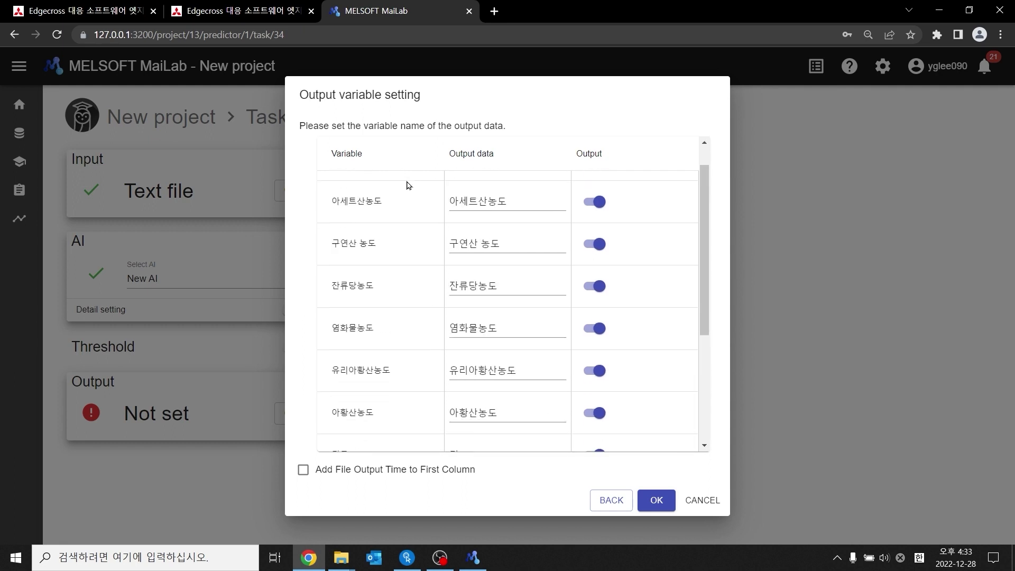
pyautogui.scroll(-5, 452, 380)
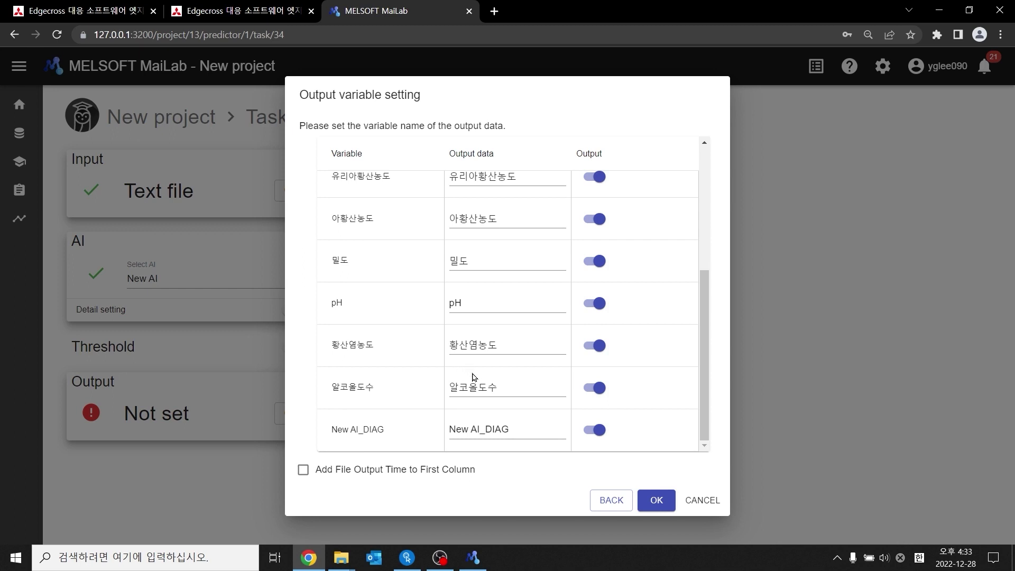
# Rename the output data of New AI_DIAG with a Korean wine quality label, accept the output variables and complete TASK002's configuration.
pyautogui.click(533, 439)
pyautogui.scroll(5, 517, 381)
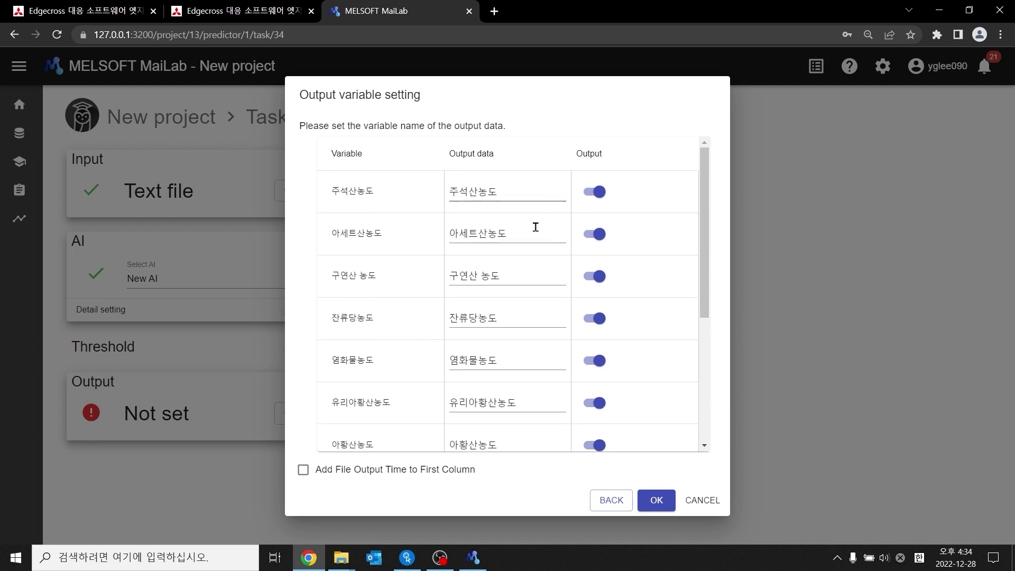
pyautogui.scroll(-5, 529, 233)
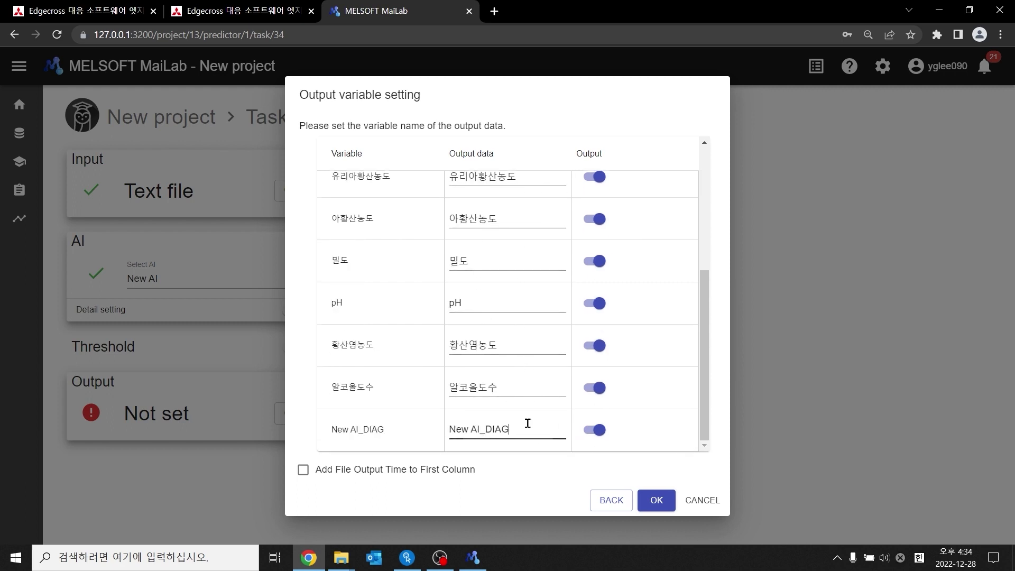
pyautogui.moveTo(530, 426); pyautogui.dragTo(413, 422)
pyautogui.write('dh')
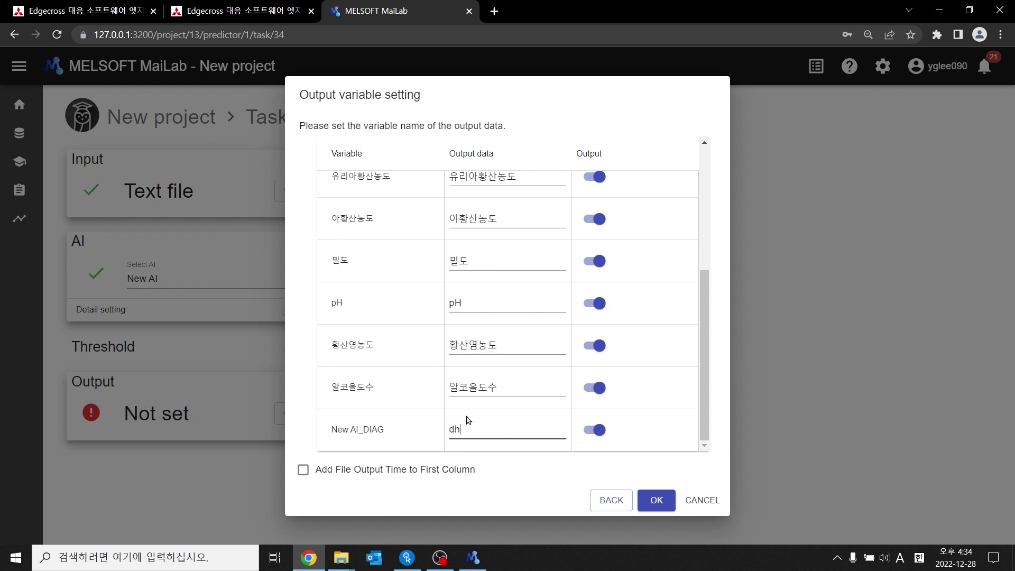
pyautogui.press('Hangul')
pyautogui.write('외인품지')
pyautogui.click(657, 500)
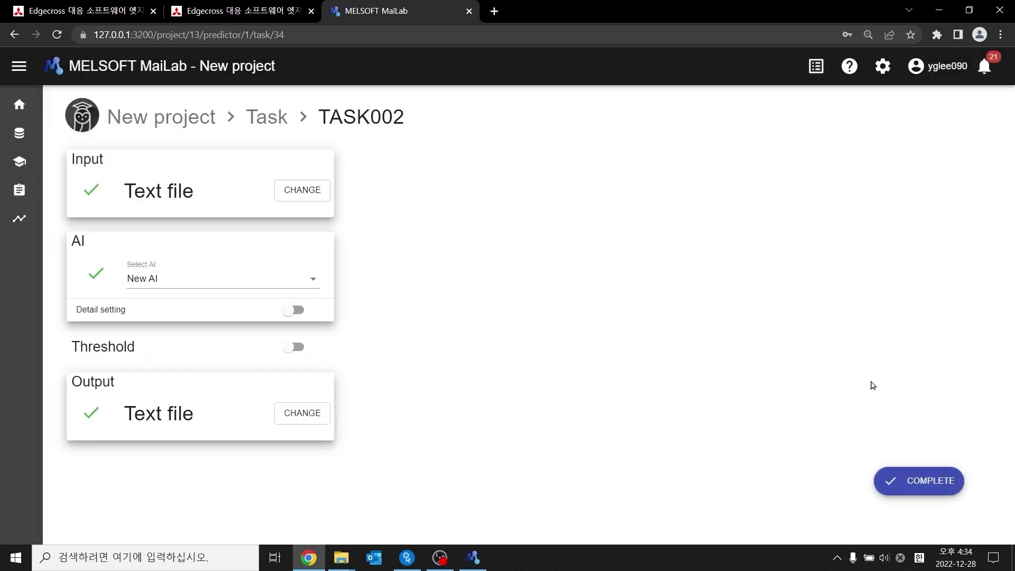
pyautogui.click(922, 480)
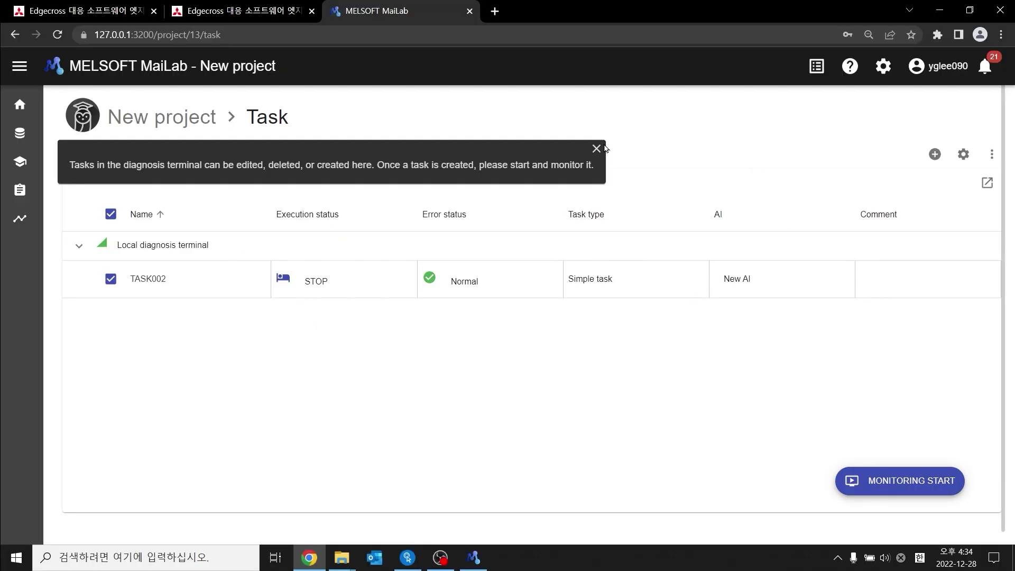
# Start the stopped TASK002 on the local diagnosis terminal and begin monitoring it.
pyautogui.click(597, 150)
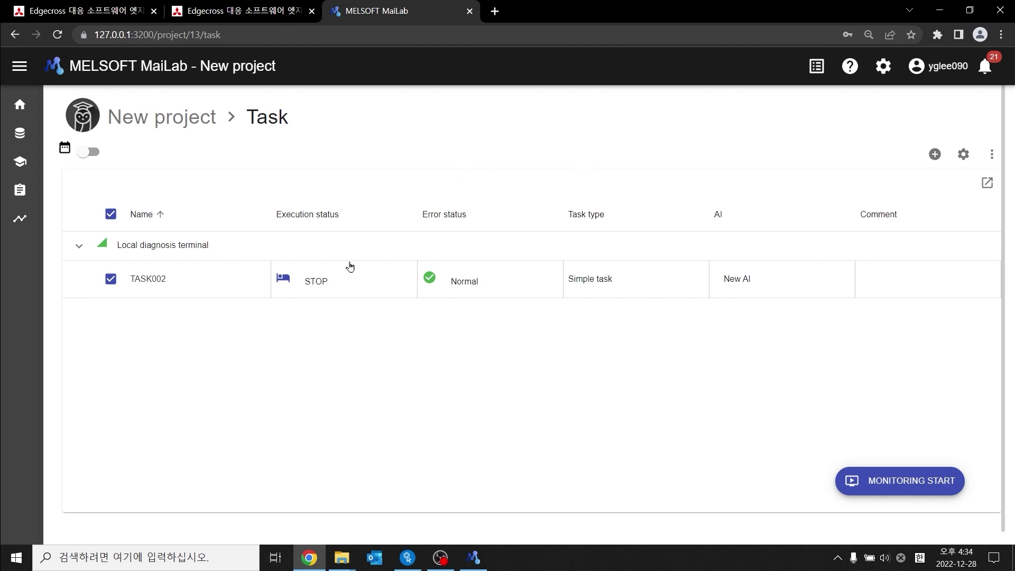
pyautogui.rightClick(325, 287)
pyautogui.click(318, 301)
pyautogui.click(532, 329)
pyautogui.click(893, 477)
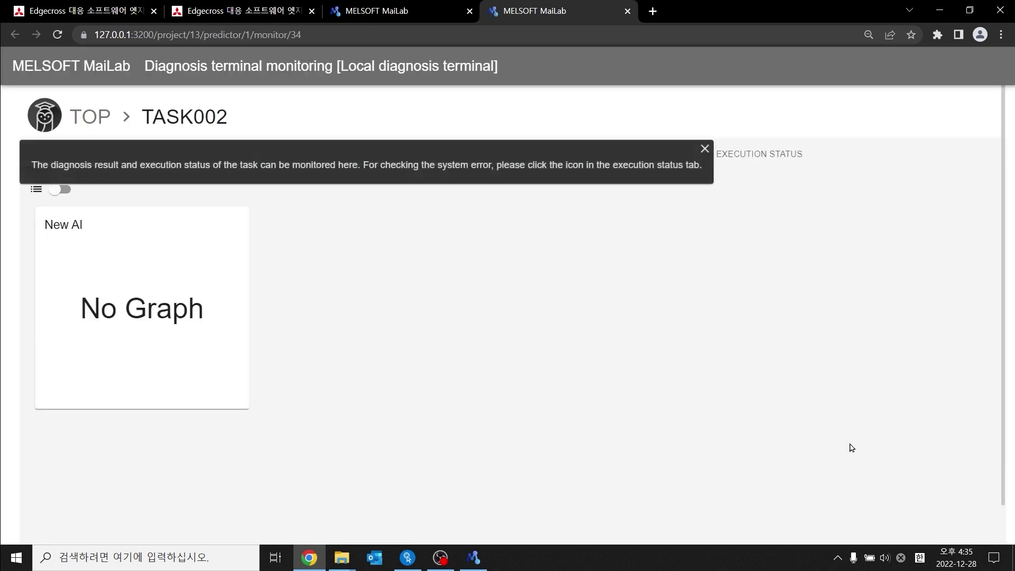
# Open New AI's detailed diagnosis result view and check its graph, result rate and table areas.
pyautogui.click(705, 149)
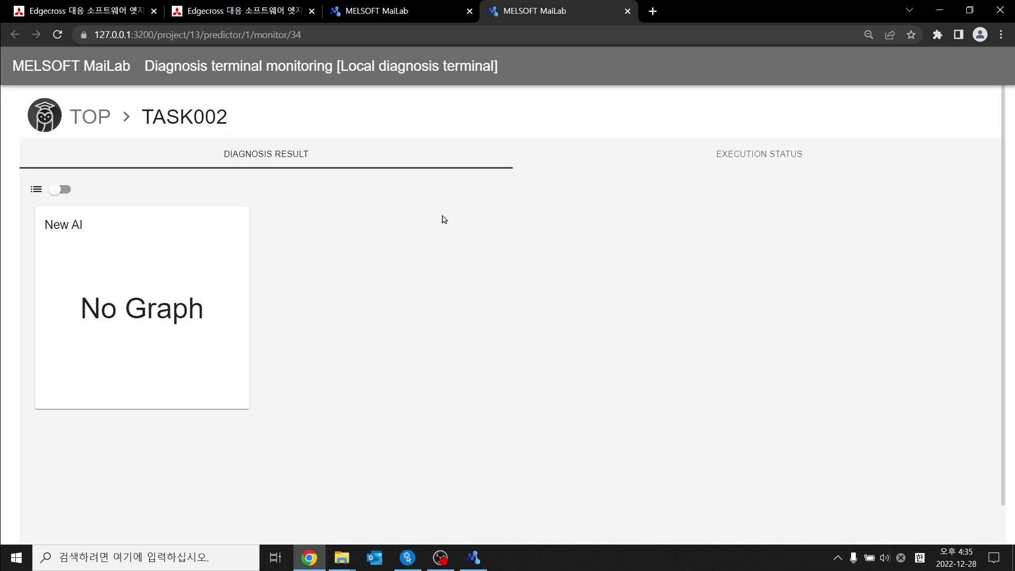
pyautogui.click(177, 321)
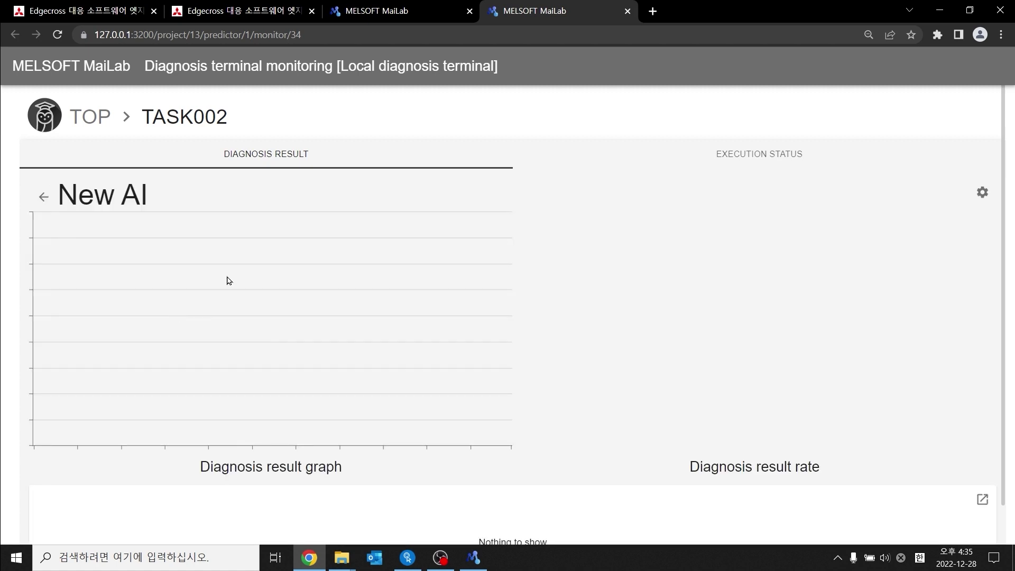
pyautogui.scroll(-2, 582, 322)
pyautogui.scroll(2, 580, 319)
pyautogui.scroll(-2, 553, 311)
pyautogui.scroll(2, 555, 312)
# Copy the winequality_진단용 CSV file from the MaiLab_Basic folder into its Collect subfolder.
pyautogui.moveTo(349, 555)
pyautogui.click(408, 507)
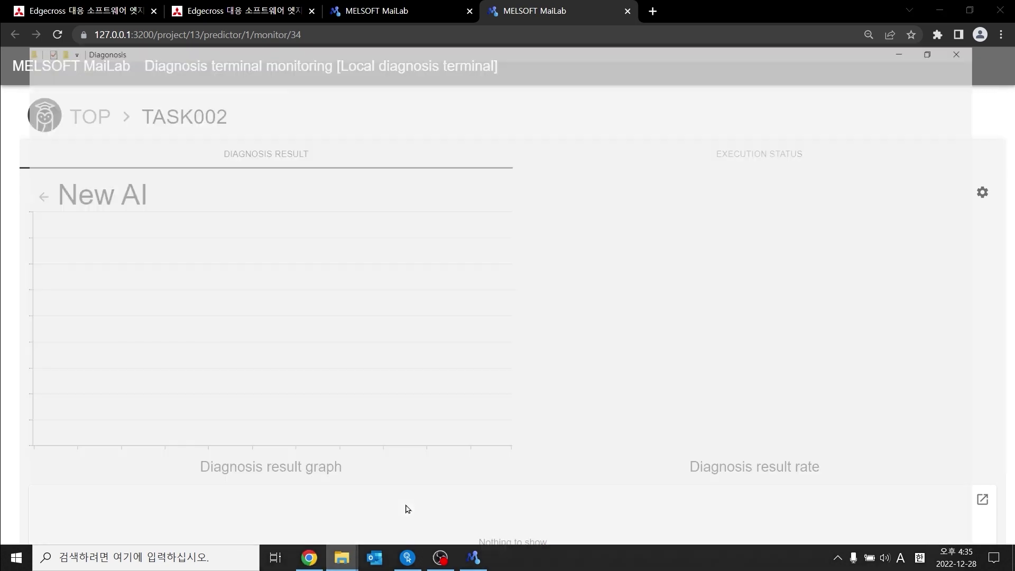
pyautogui.click(132, 45)
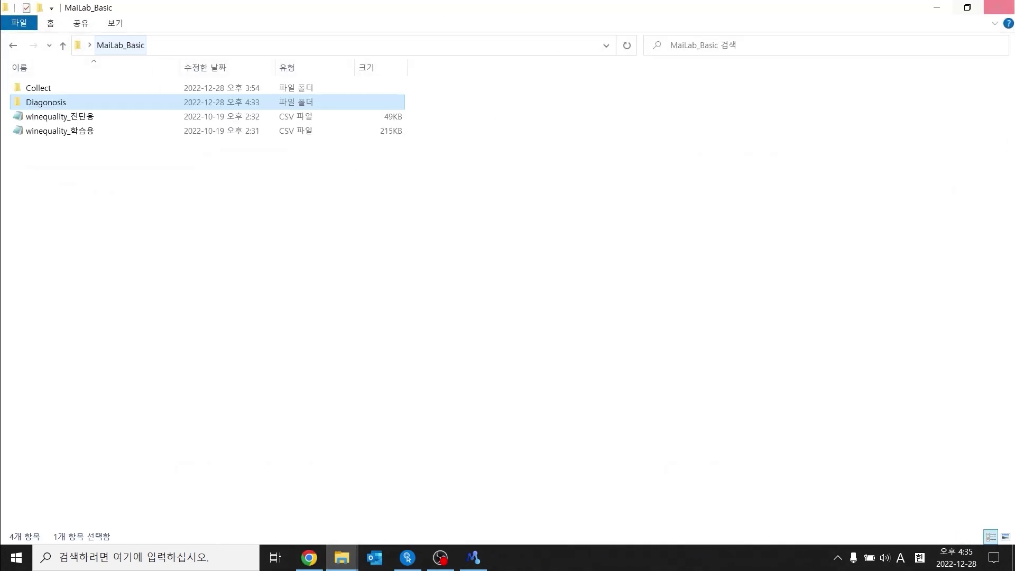
pyautogui.click(968, 8)
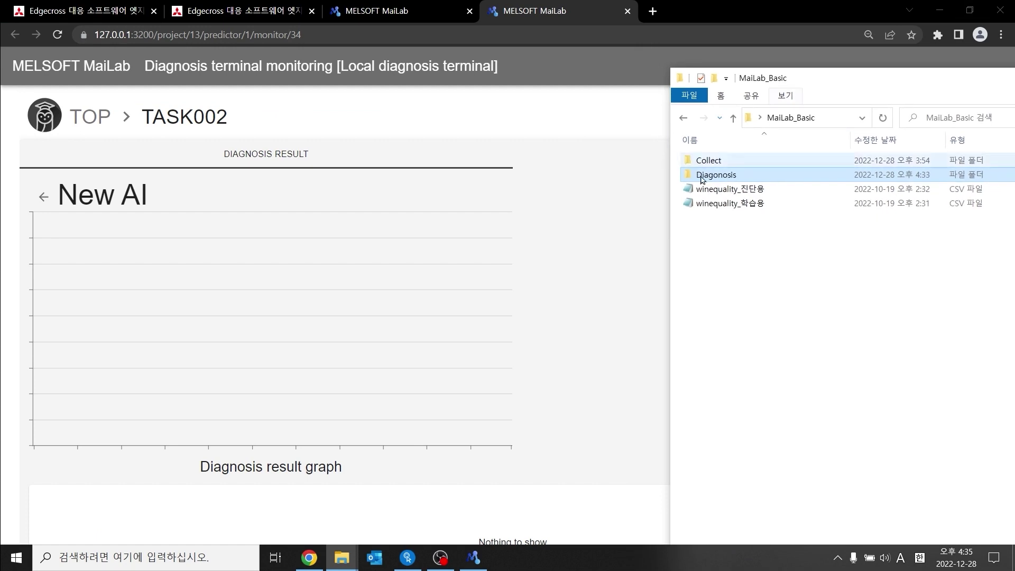
pyautogui.click(738, 191)
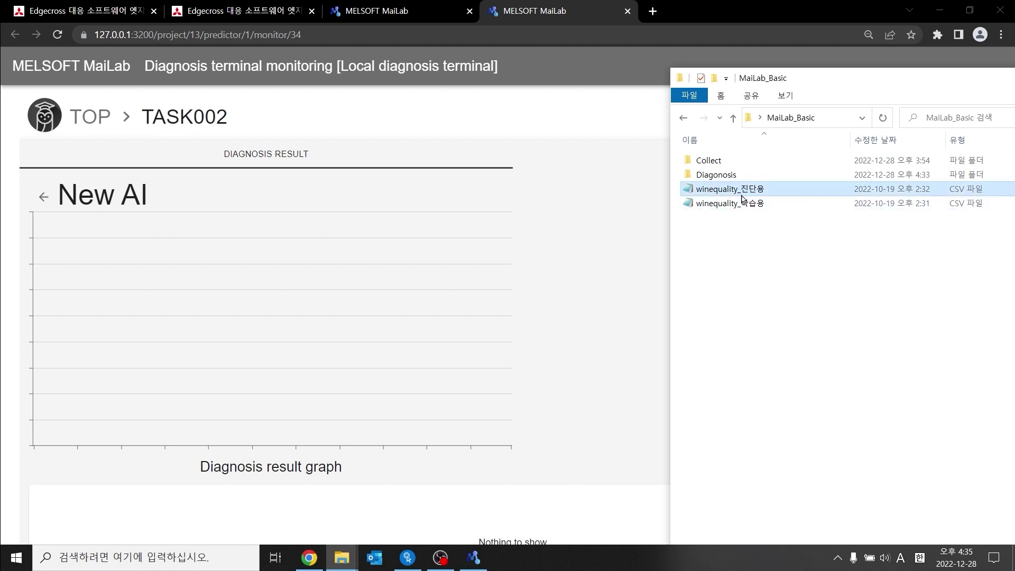
pyautogui.doubleClick(734, 166)
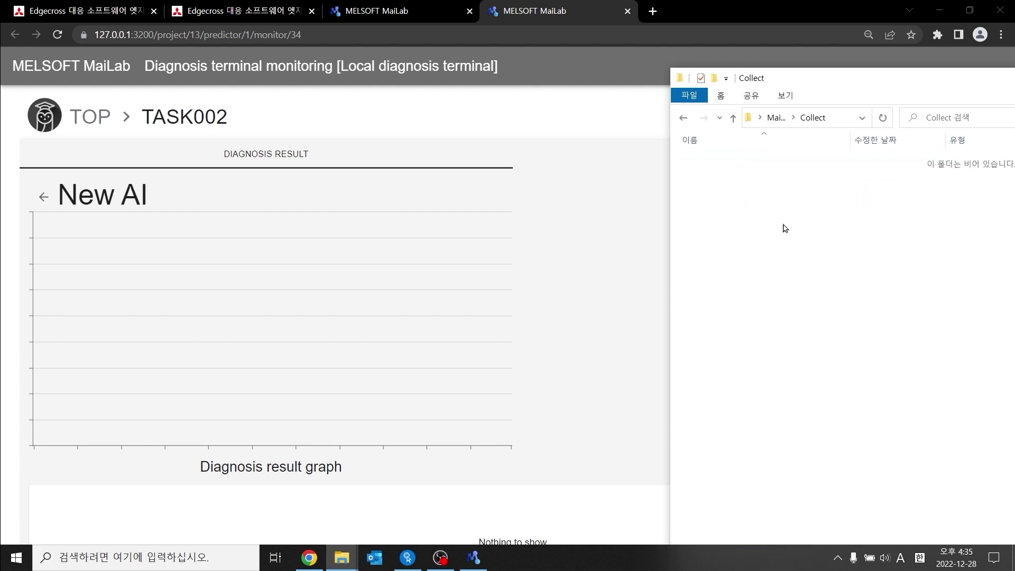
pyautogui.hotkey('ctrl', 'v')
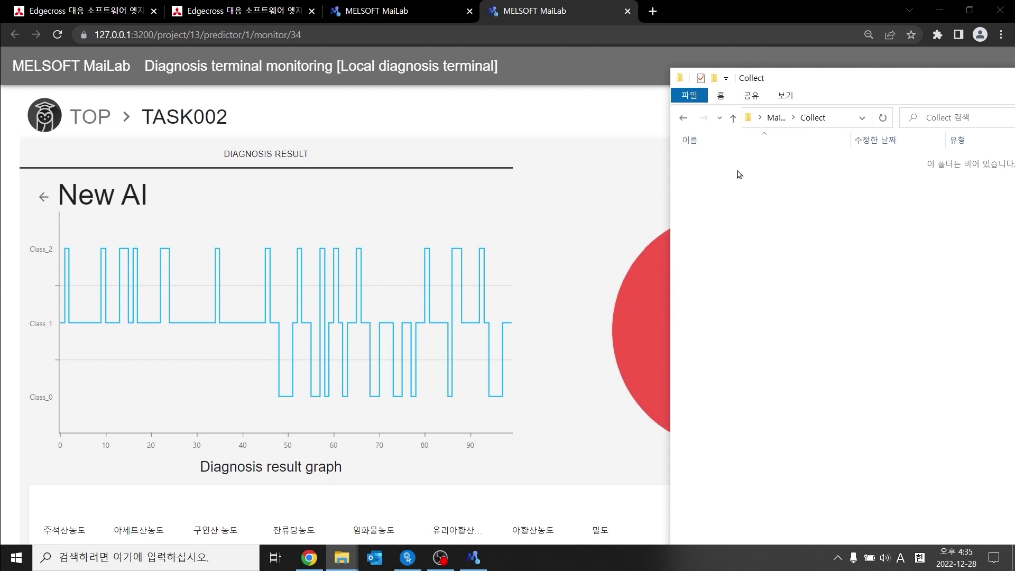
# Return to the monitoring page and examine the diagnosis result graph, class rates and New AI_DIAG column in the table.
pyautogui.moveTo(865, 78); pyautogui.dragTo(563, 66)
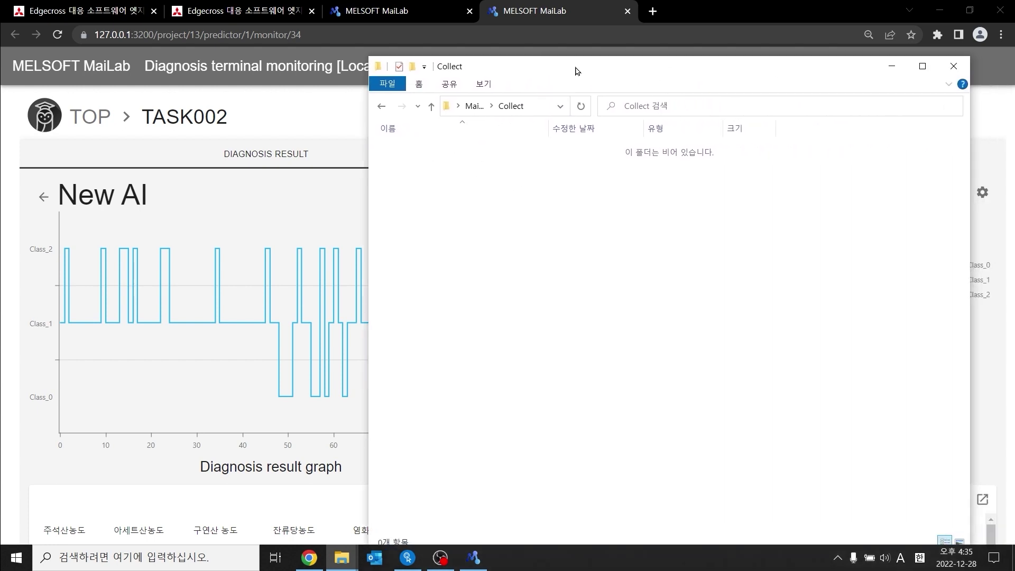
pyautogui.click(891, 67)
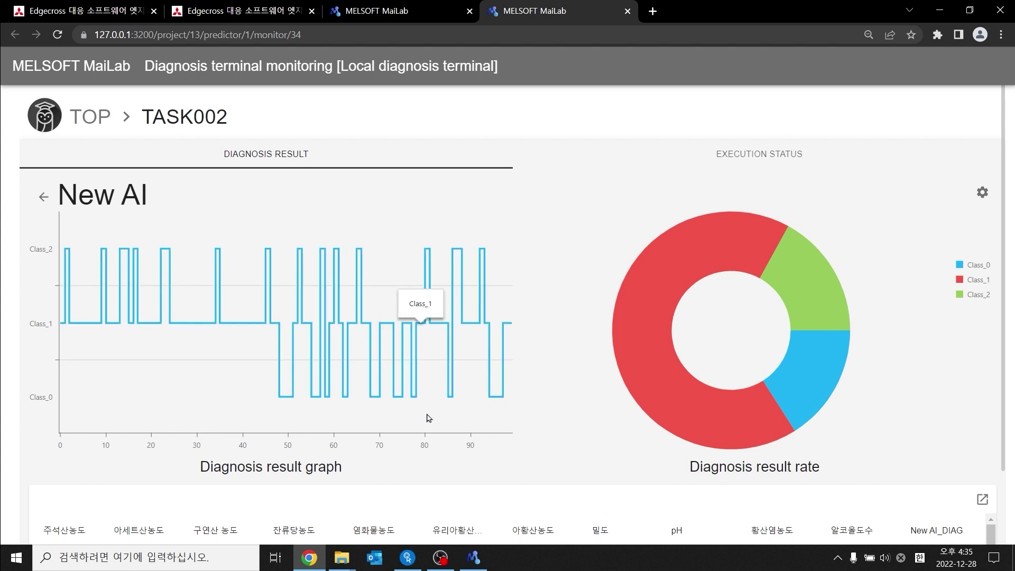
pyautogui.scroll(-3, 439, 414)
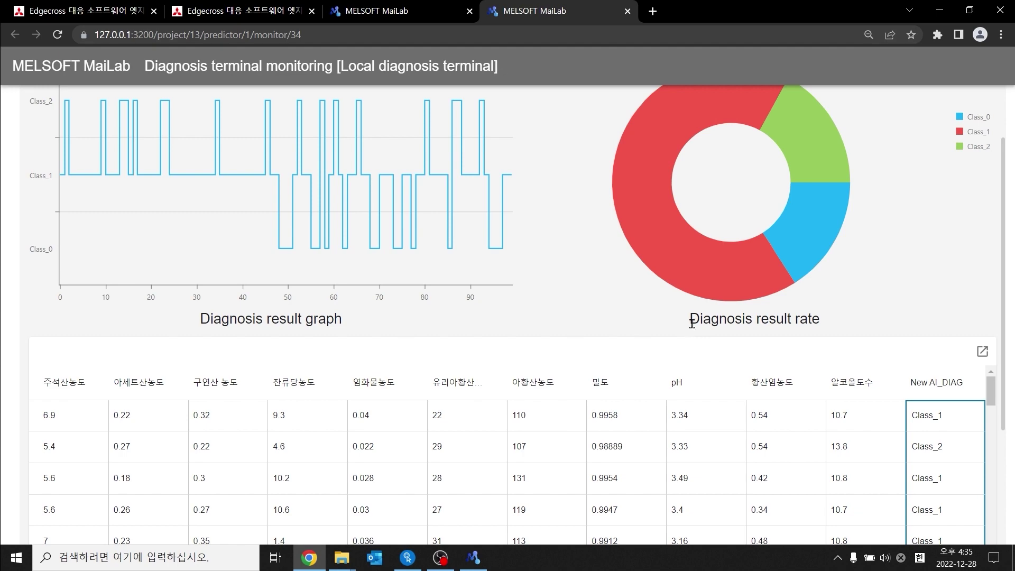
pyautogui.scroll(3, 695, 333)
pyautogui.scroll(-3, 697, 332)
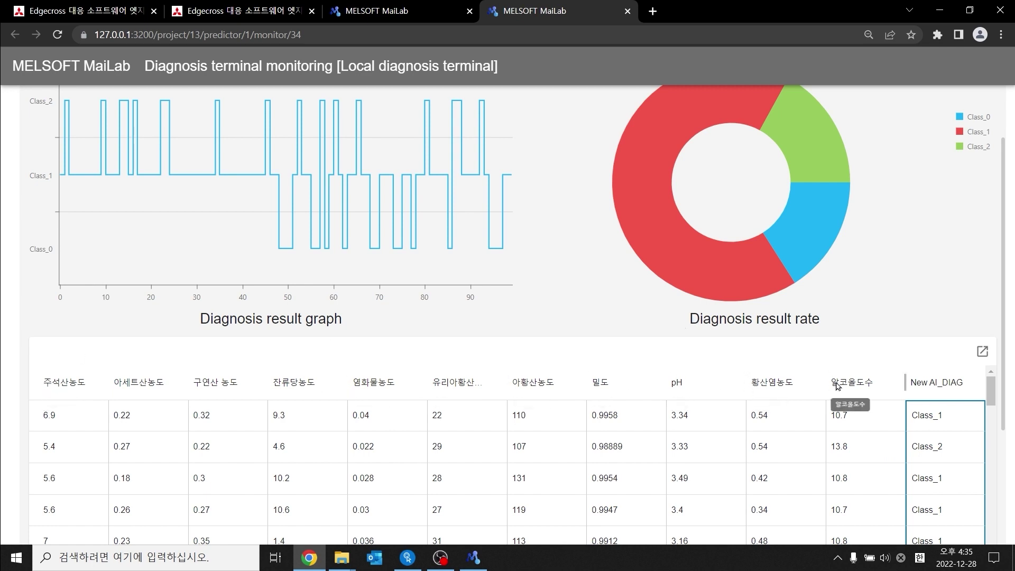
pyautogui.scroll(-3, 869, 394)
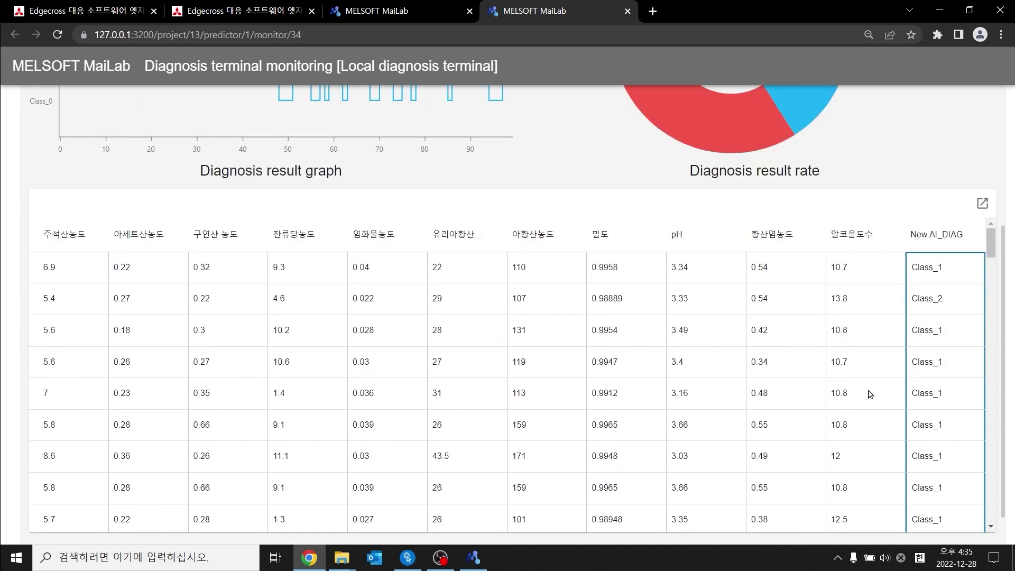
pyautogui.moveTo(934, 268); pyautogui.dragTo(918, 267)
pyautogui.click(911, 297)
pyautogui.scroll(2, 940, 165)
pyautogui.scroll(3, 939, 166)
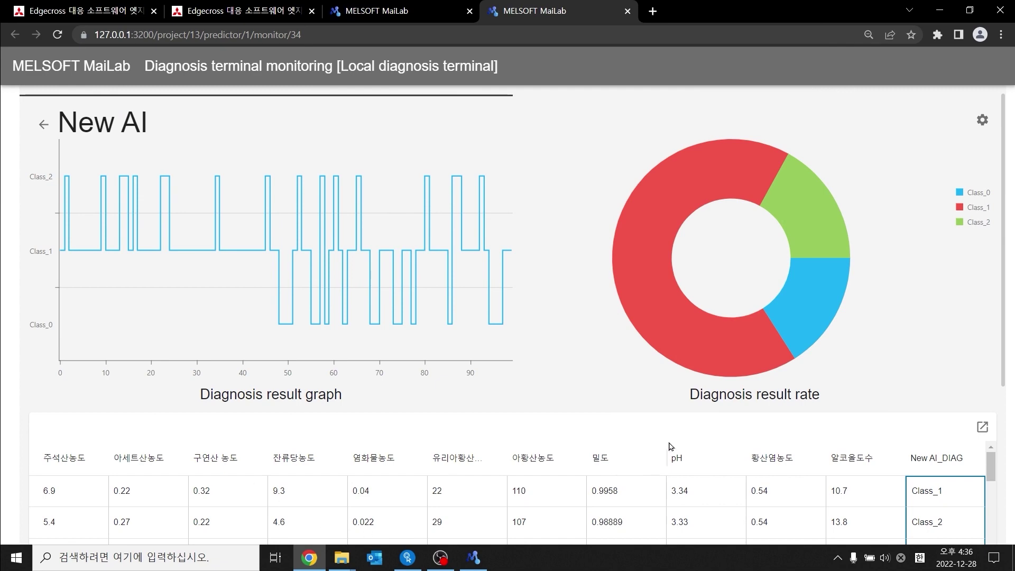
pyautogui.moveTo(342, 557)
pyautogui.click(396, 499)
pyautogui.click(475, 106)
pyautogui.click(531, 163)
pyautogui.doubleClick(530, 163)
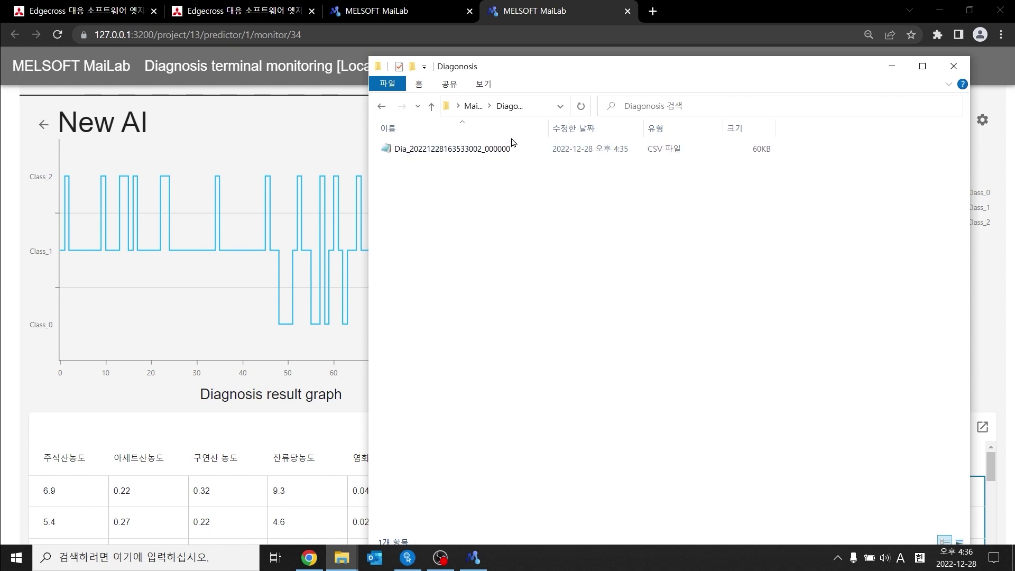
pyautogui.click(474, 106)
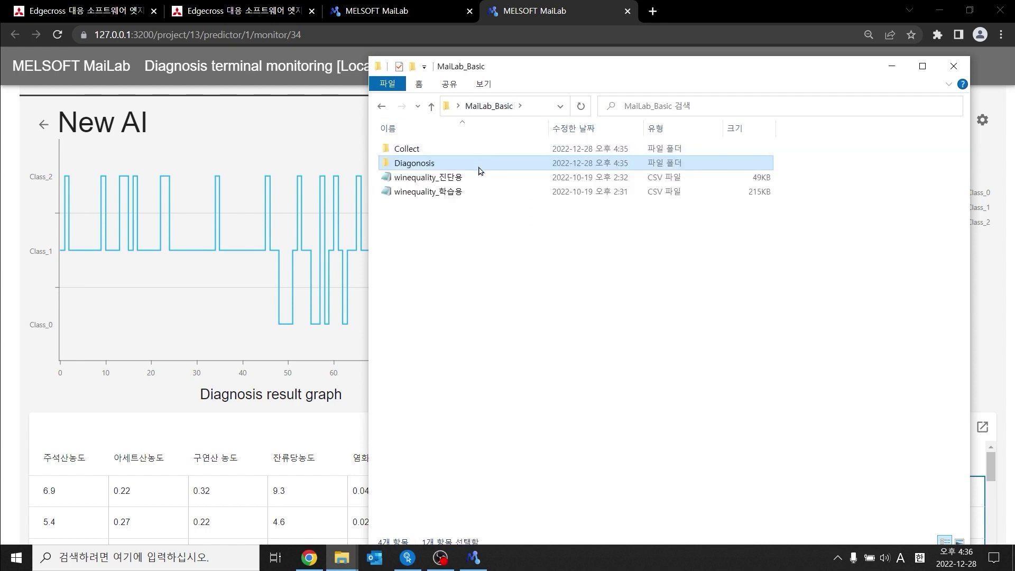
pyautogui.doubleClick(480, 168)
pyautogui.doubleClick(452, 152)
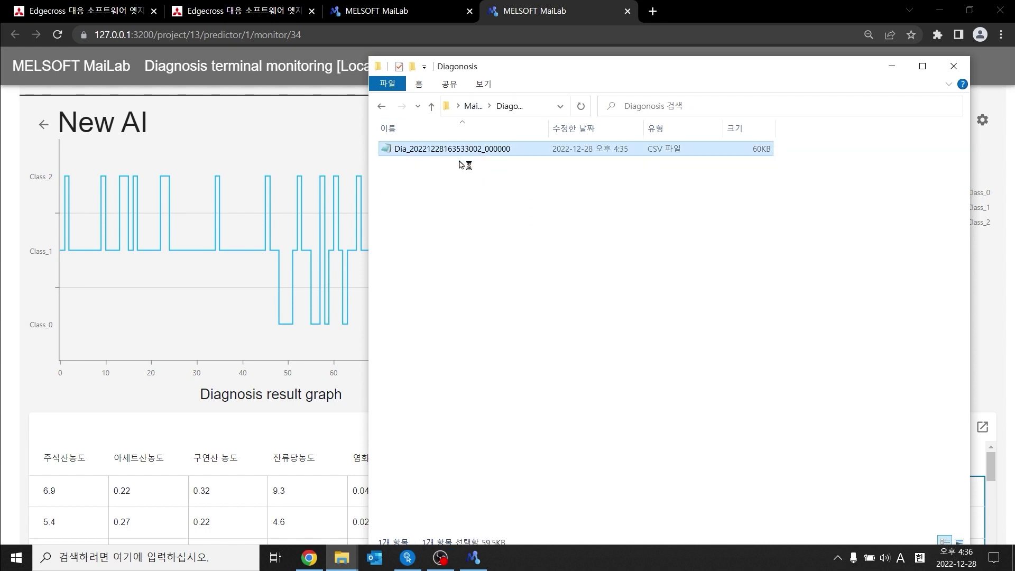
# Open the winequality_진단용 CSV file from the MaiLab_Basic folder and place it side by side with the diagnosis output file.
pyautogui.click(474, 107)
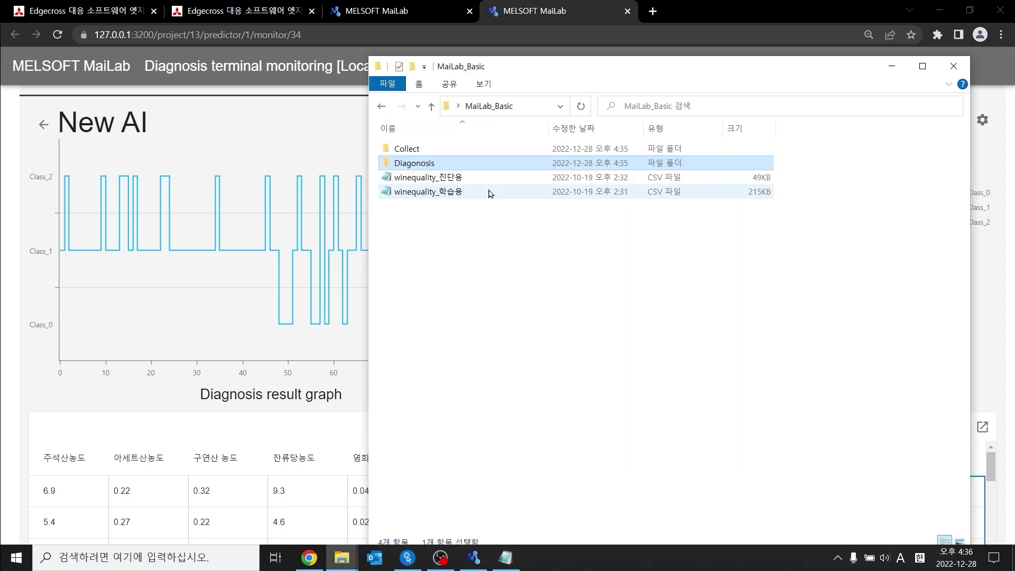
pyautogui.doubleClick(486, 178)
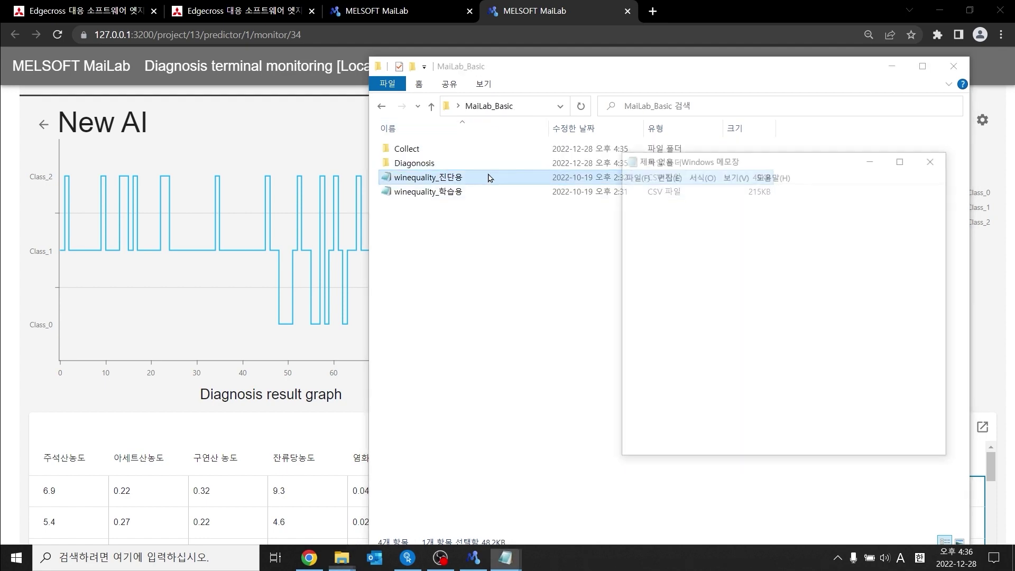
pyautogui.moveTo(778, 159); pyautogui.dragTo(1, 280)
pyautogui.click(722, 226)
pyautogui.click(645, 191)
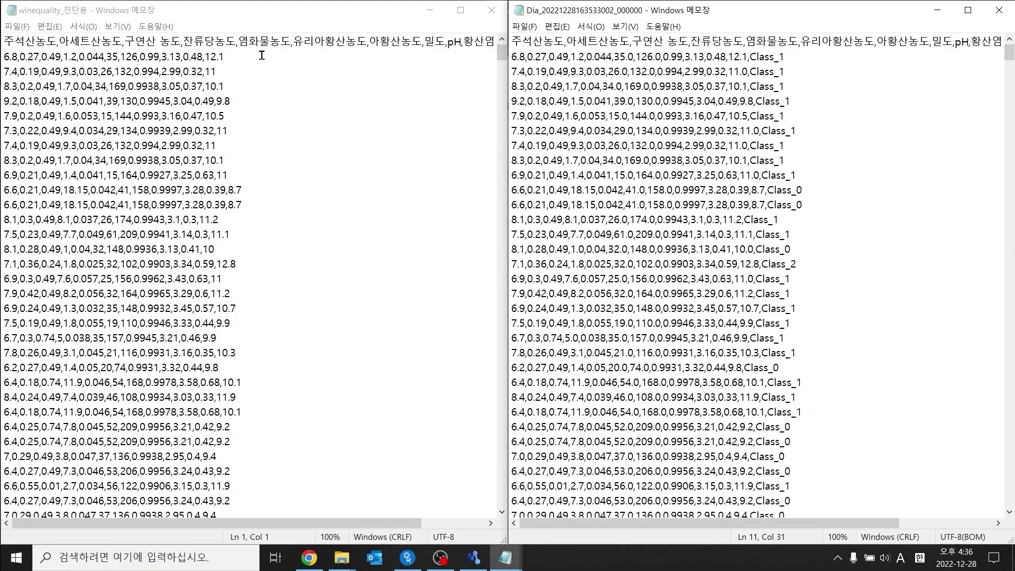
# Compare the data rows of winequality_진단용 with the matching rows in the diagnosis output file, including the appended class values.
pyautogui.moveTo(261, 56); pyautogui.dragTo(3, 55)
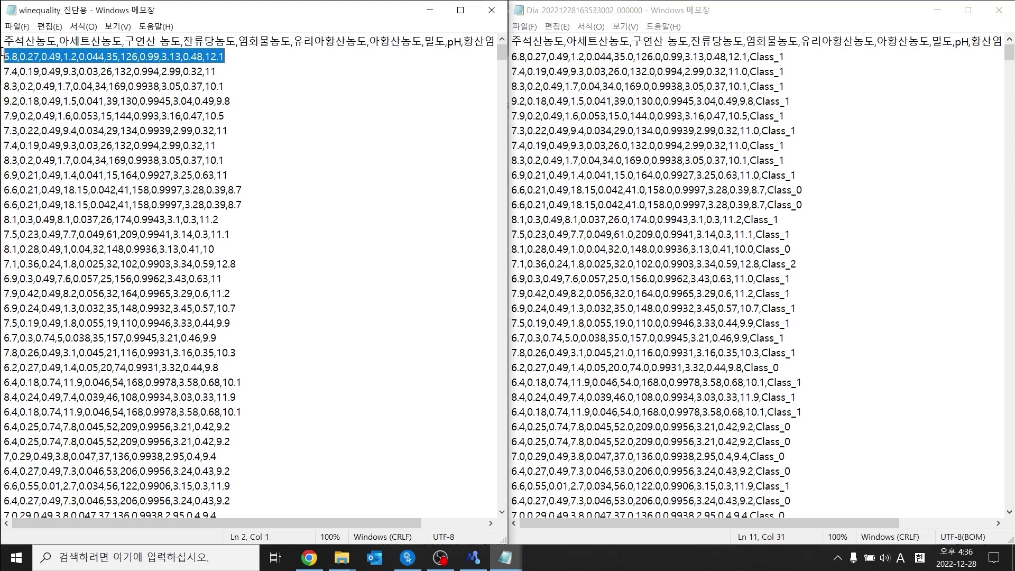
pyautogui.click(324, 82)
pyautogui.click(2, 70)
pyautogui.moveTo(2, 71); pyautogui.dragTo(2, 56)
pyautogui.moveTo(265, 62); pyautogui.dragTo(3, 56)
pyautogui.moveTo(787, 56); pyautogui.dragTo(747, 57)
pyautogui.moveTo(809, 175); pyautogui.dragTo(723, 194)
pyautogui.click(808, 189)
pyautogui.click(722, 193)
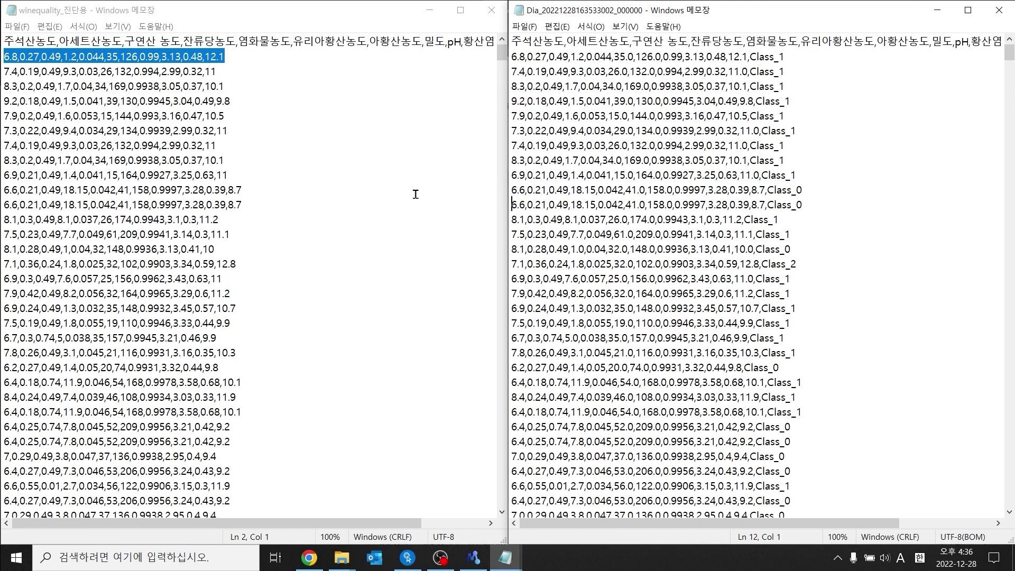
pyautogui.click(396, 192)
pyautogui.moveTo(820, 188); pyautogui.dragTo(449, 195)
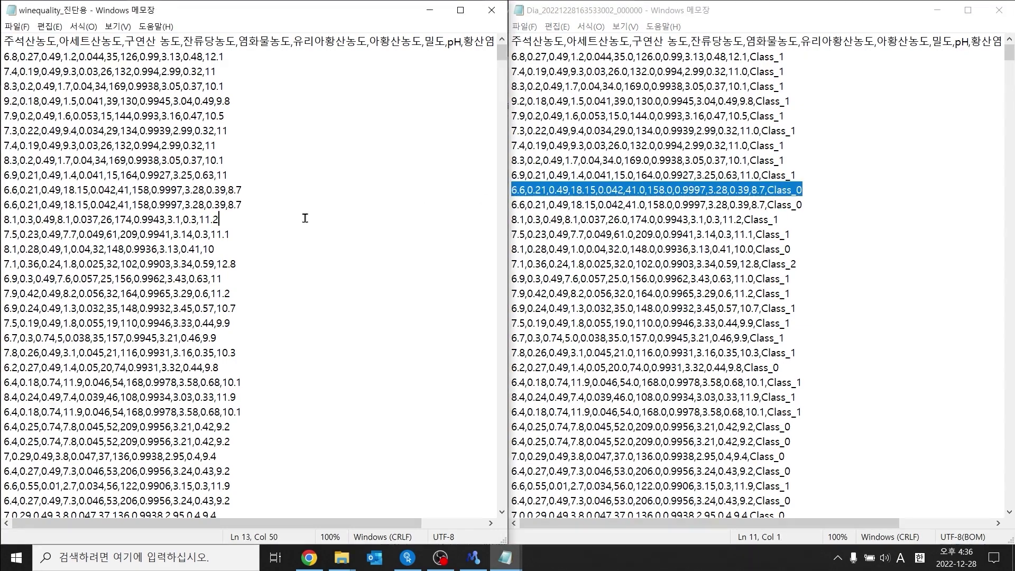